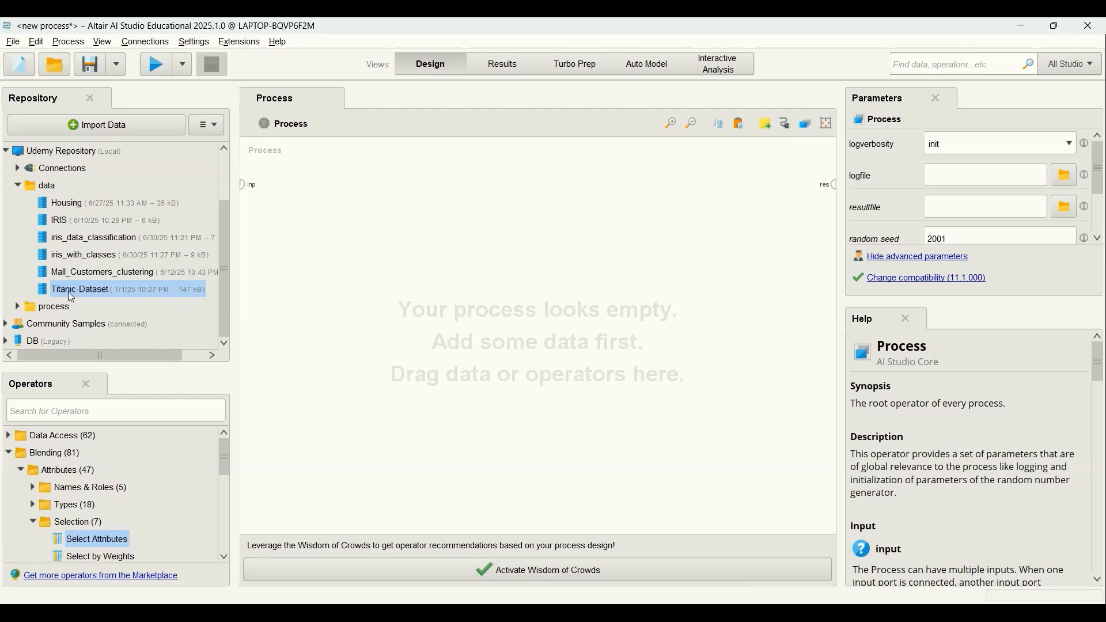
Place the Titanic-Dataset in the empty process and run it with its output connected to the process result.
left_click_drag(68, 295, 340, 305)
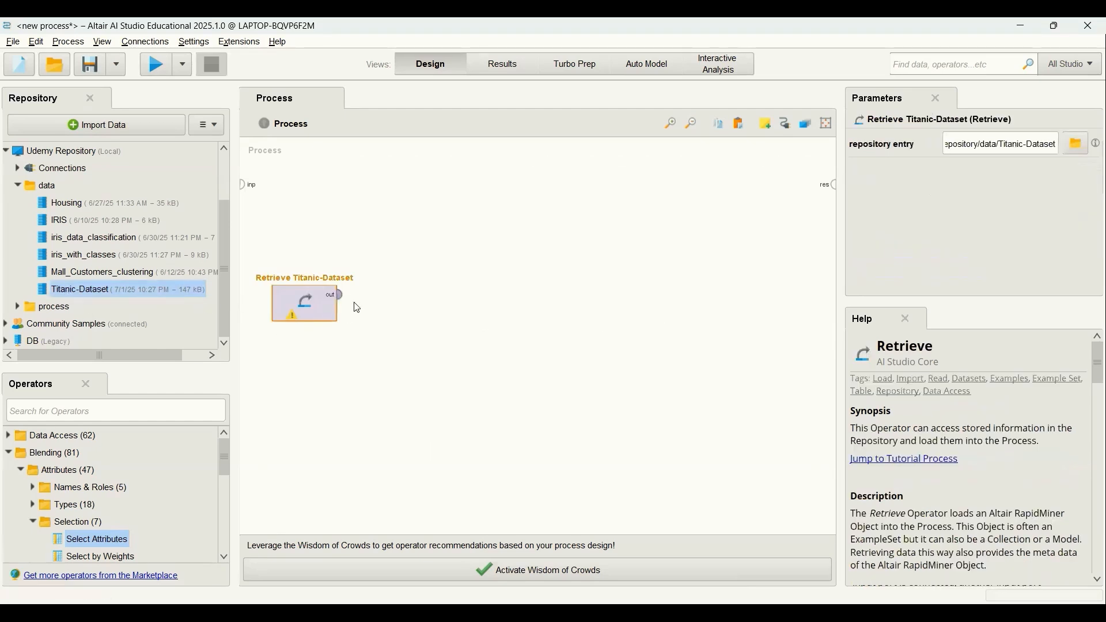
left_click(342, 296)
left_click(832, 186)
left_click(156, 64)
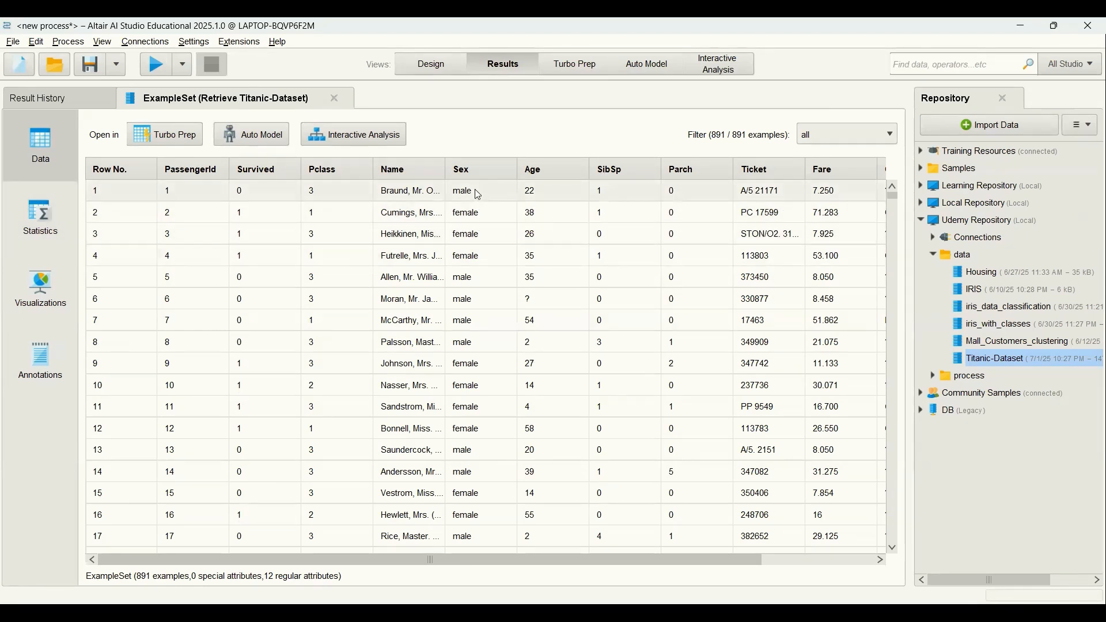
Examine the Titanic-Dataset's remaining columns and its attribute statistics, including missing values, and return to the process design.
scroll(492, 559, "right", 3)
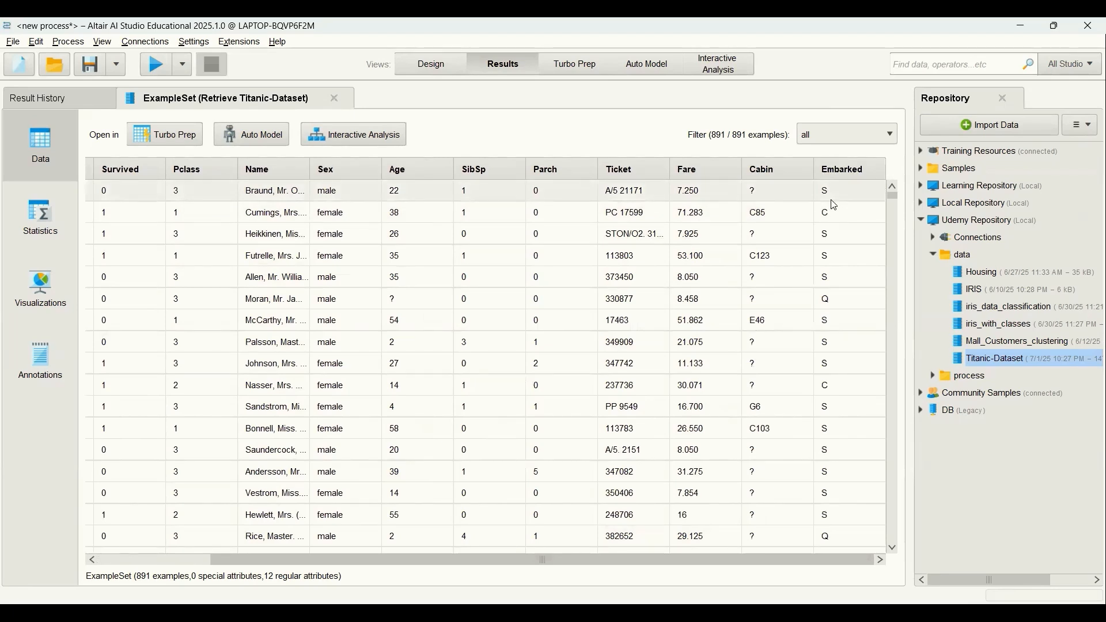
left_click(40, 219)
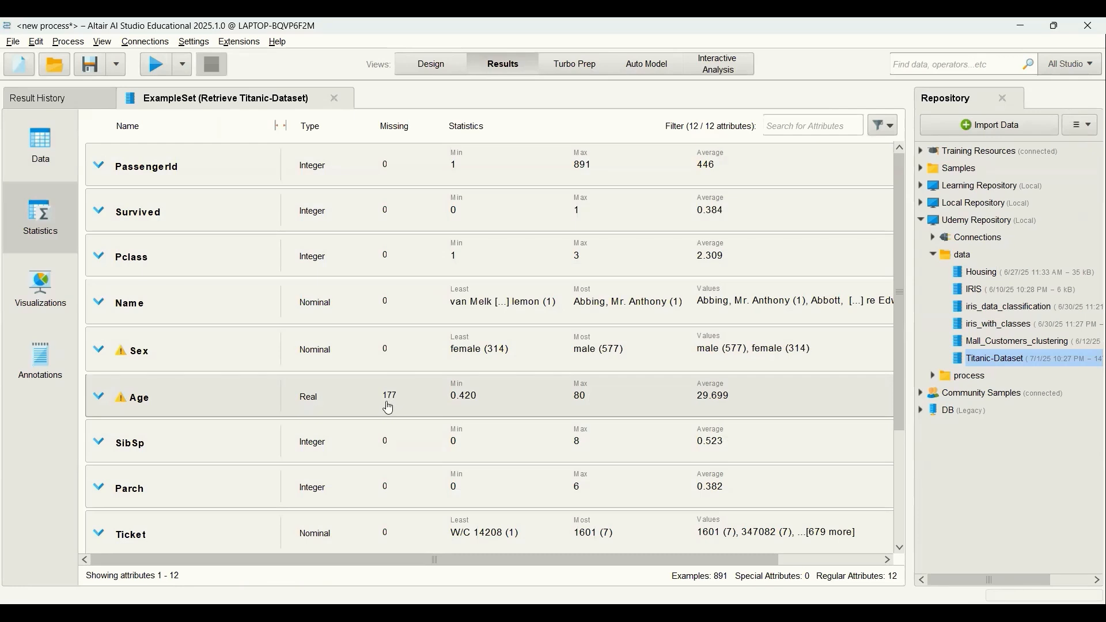
key("F8")
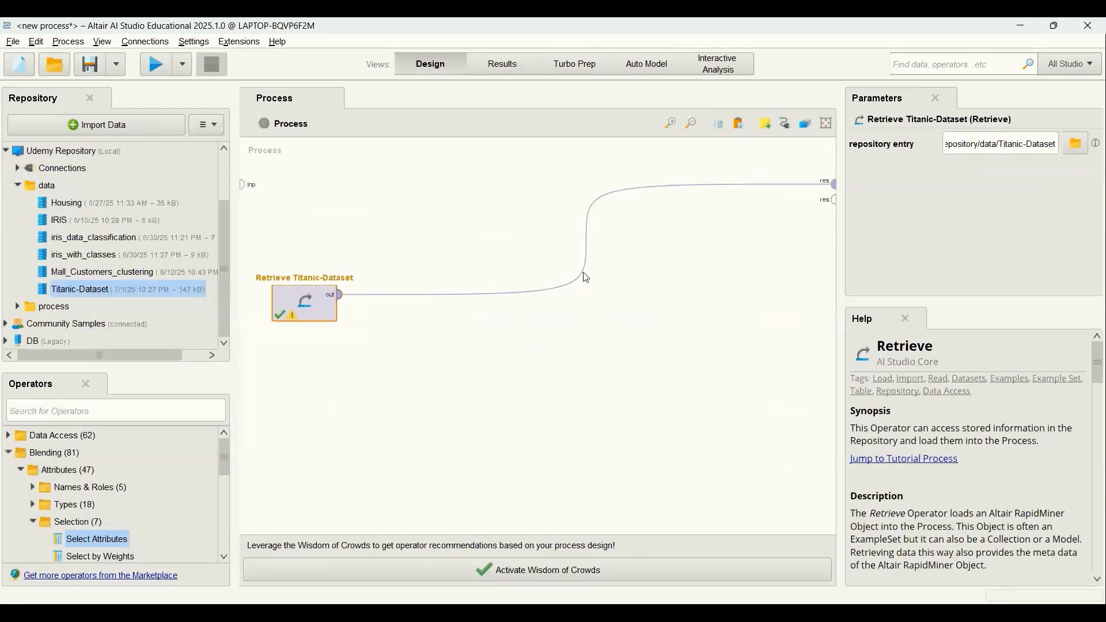
Disconnect the Titanic-Dataset from the process result and connect its output to a new Select Attributes operator.
left_click(587, 241)
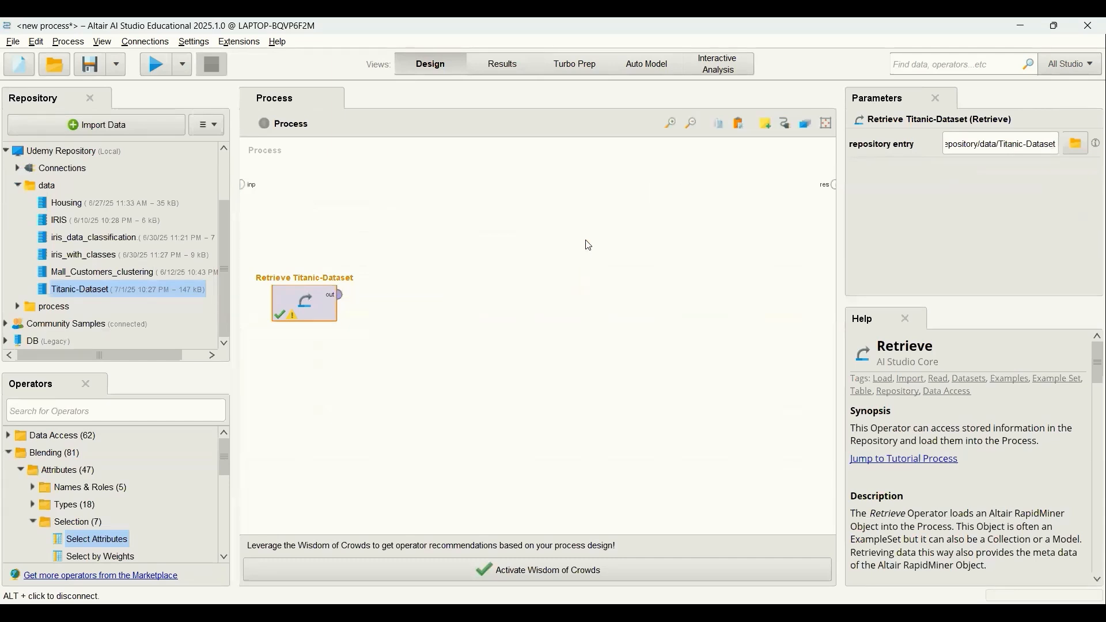
left_click(168, 412)
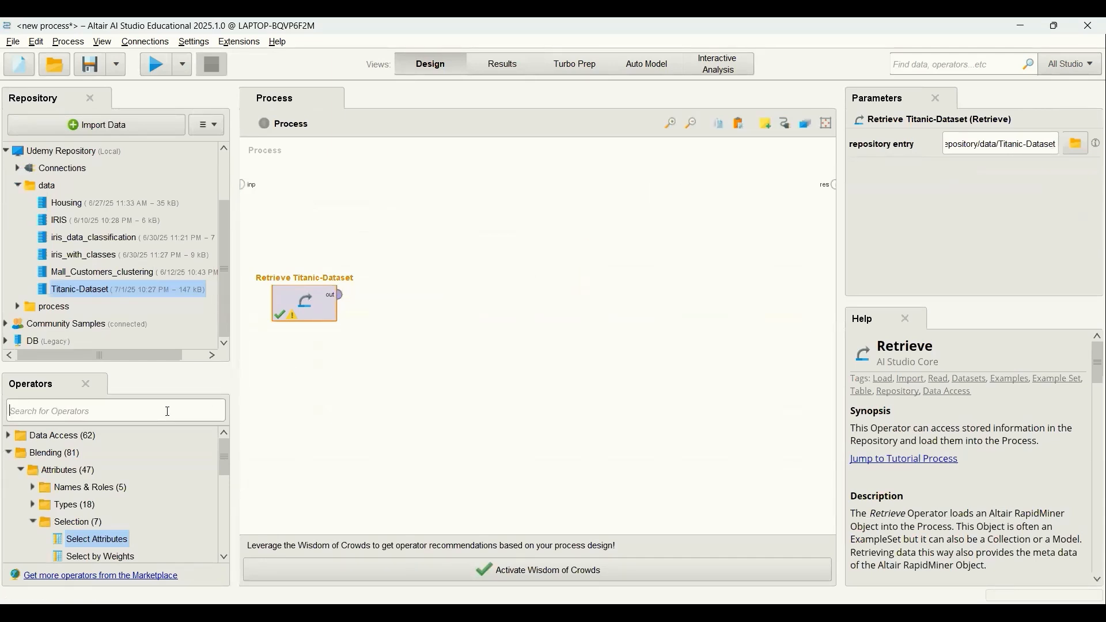
type("s")
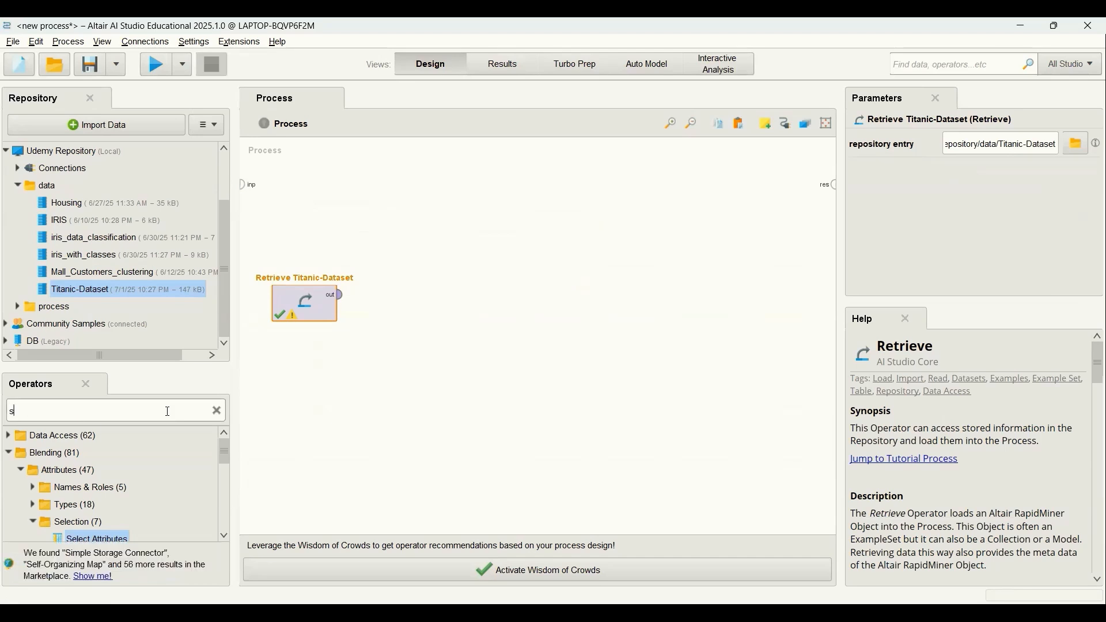
type("elect att")
left_click_drag(66, 489, 385, 296)
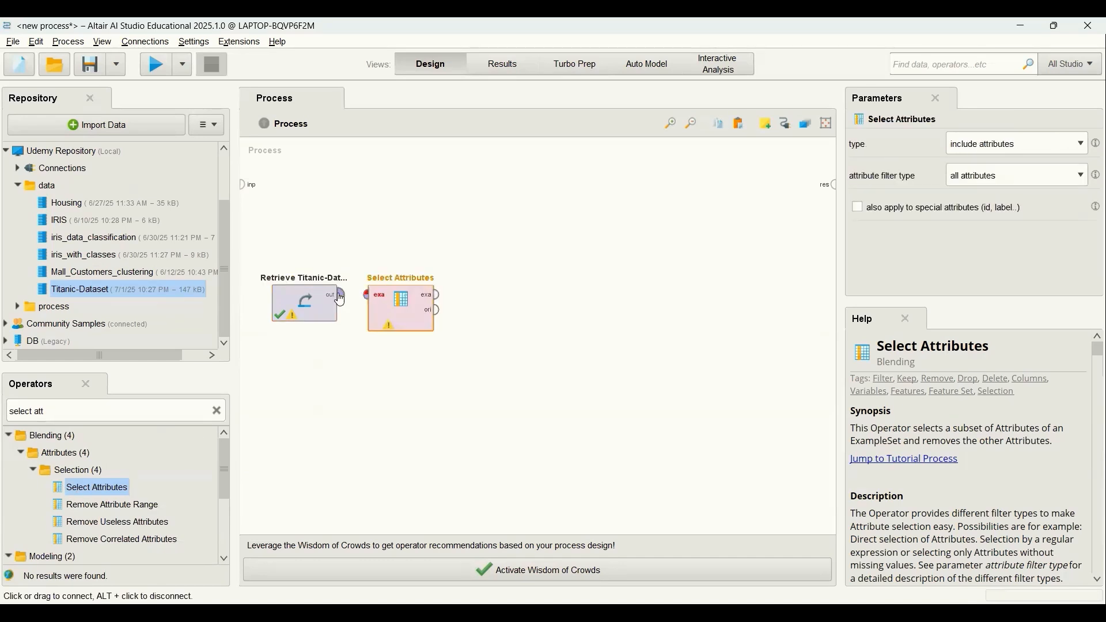
left_click(340, 300)
left_click(367, 295)
Set the attribute filter type of the Select Attributes operator to a subset.
left_click(385, 315)
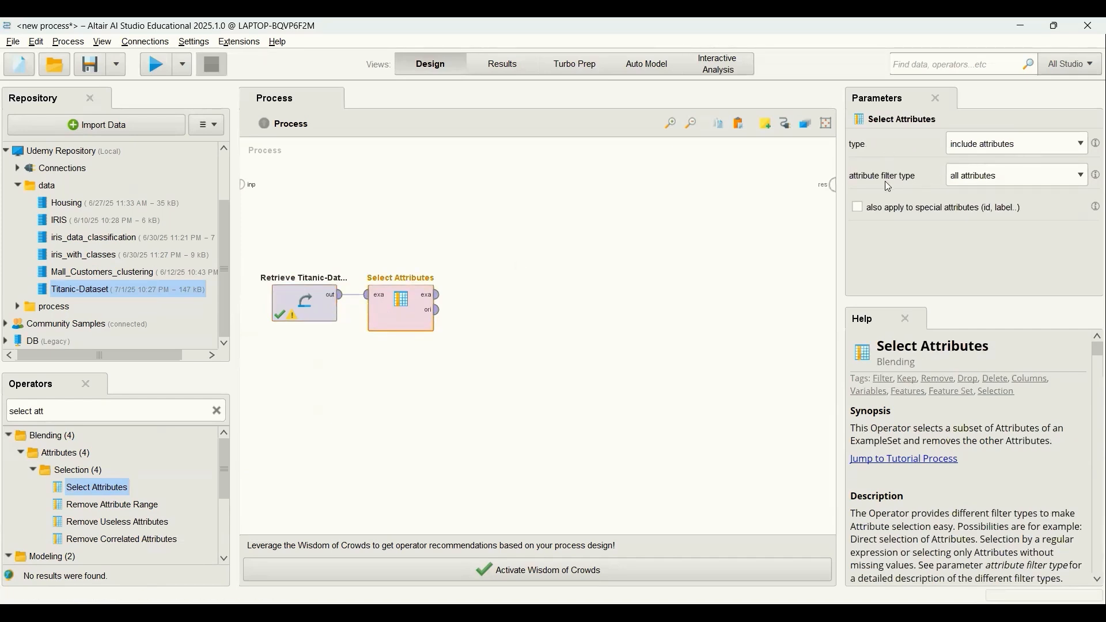
left_click(1076, 179)
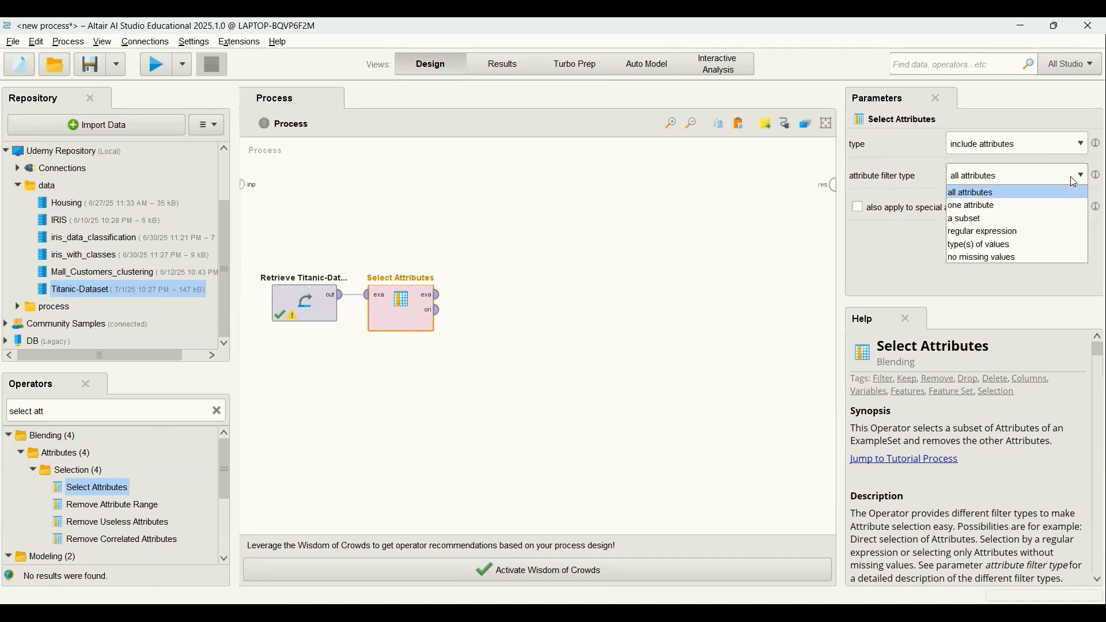
left_click(1018, 218)
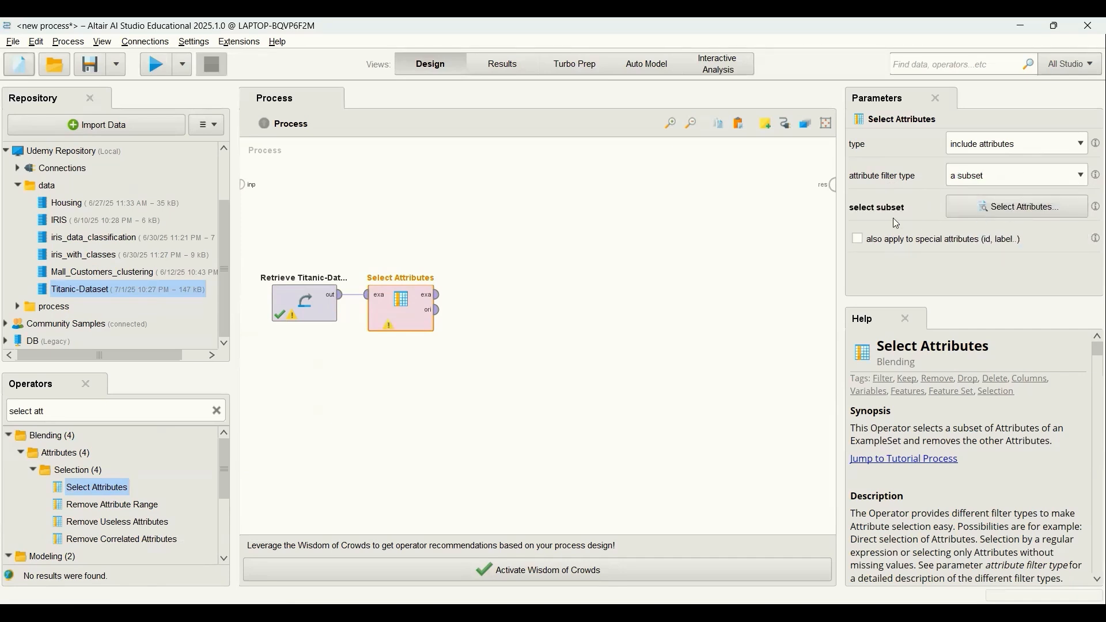
Add Age, Embarked, Fare and Parch to the selected attributes of the Select Attributes subset.
left_click(999, 207)
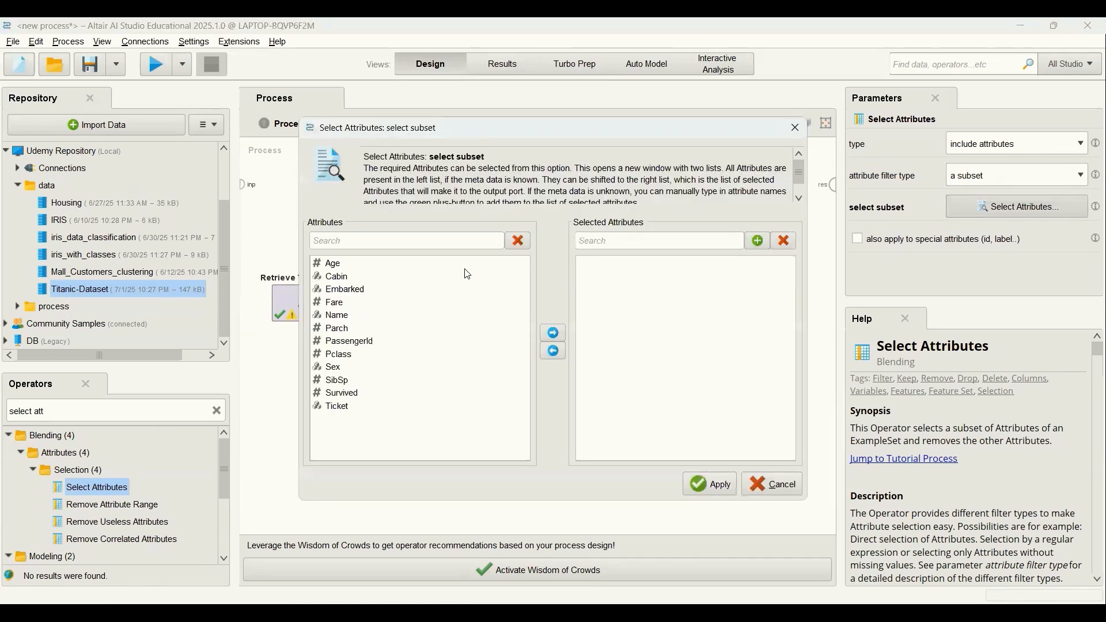
left_click(330, 266)
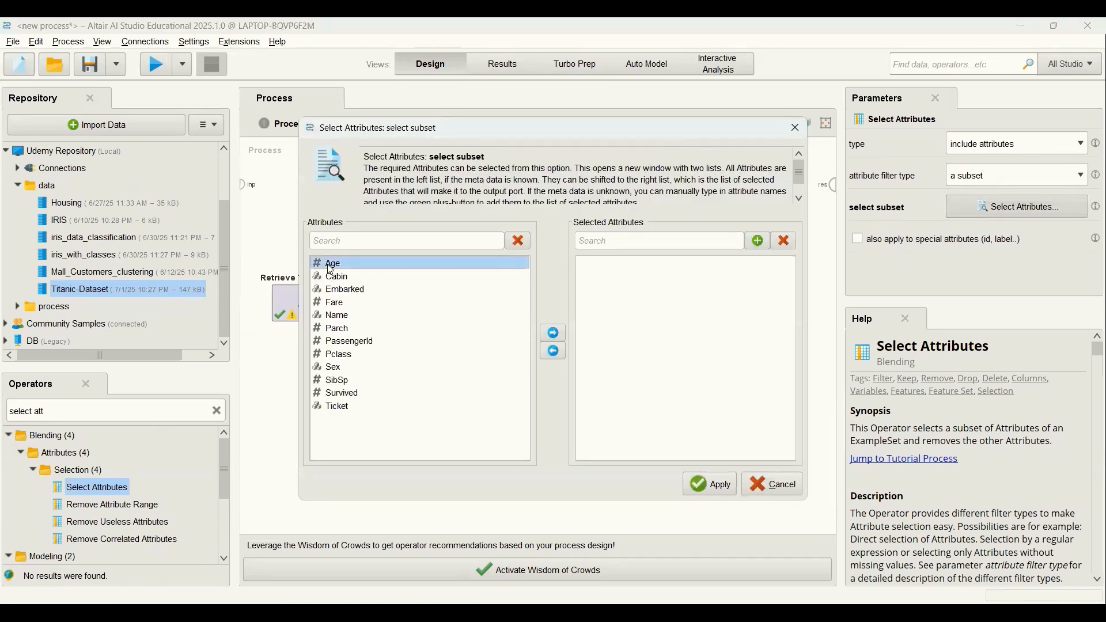
left_click(550, 334)
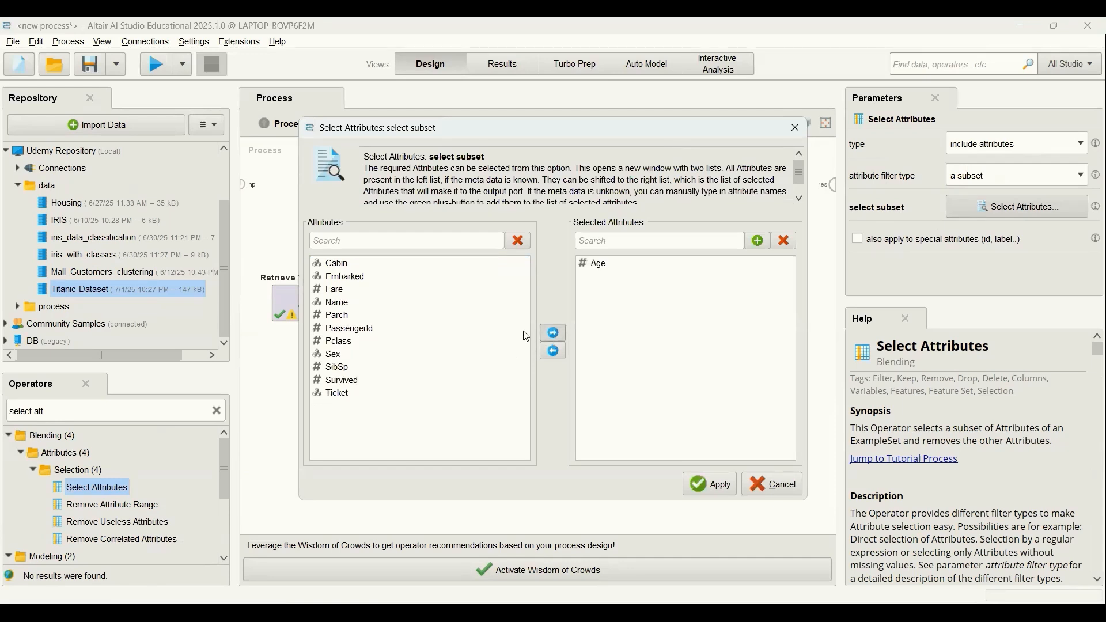
left_click(363, 277)
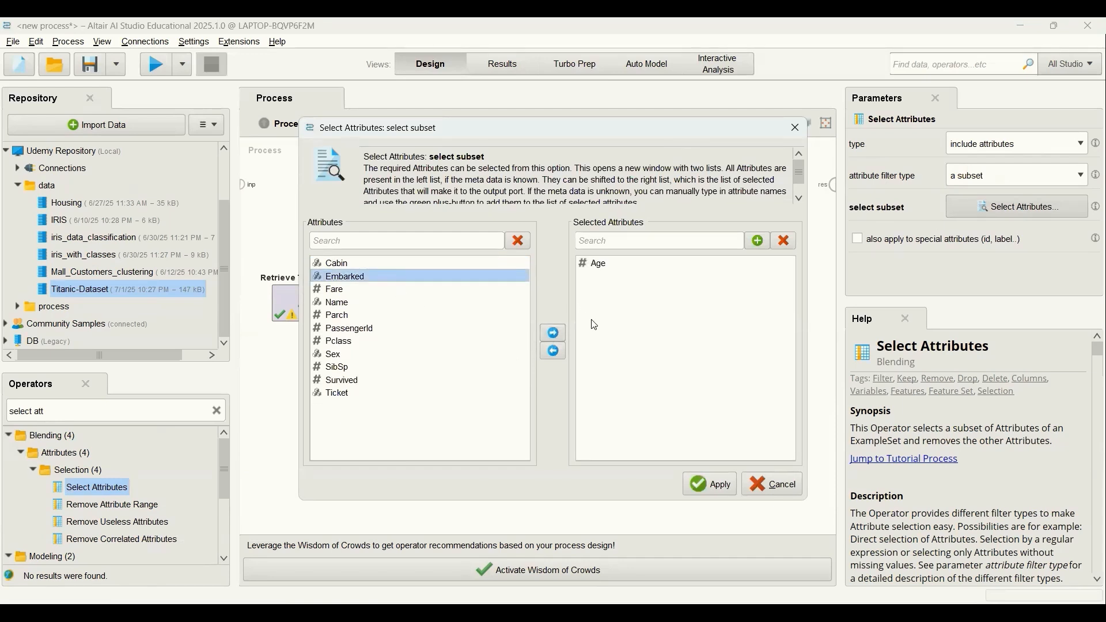
left_click(553, 333)
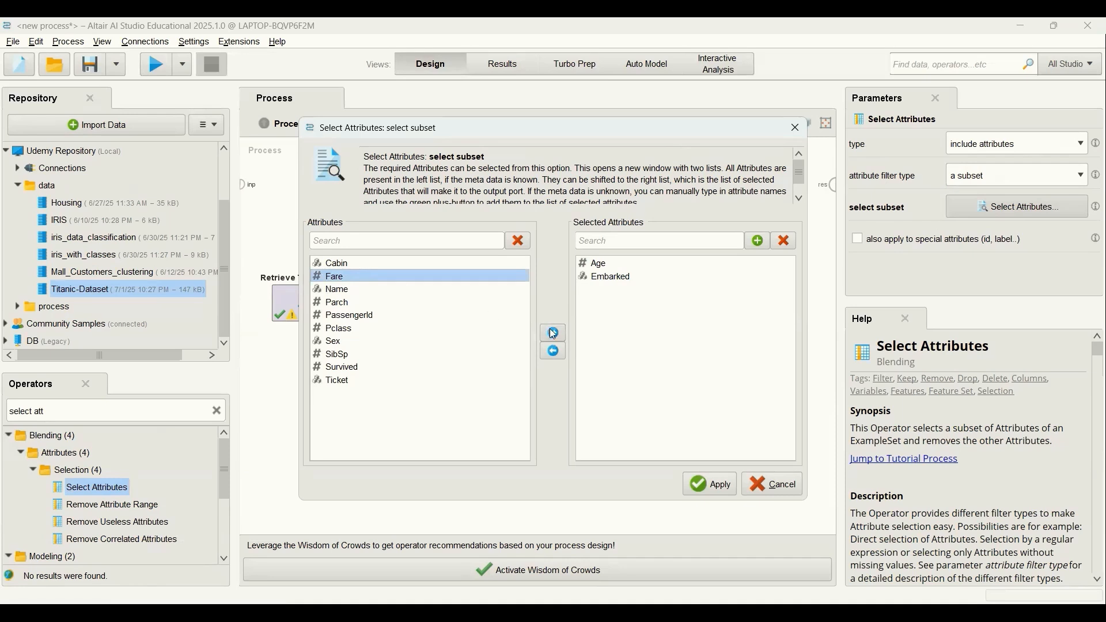
left_click(552, 334)
left_click(352, 289)
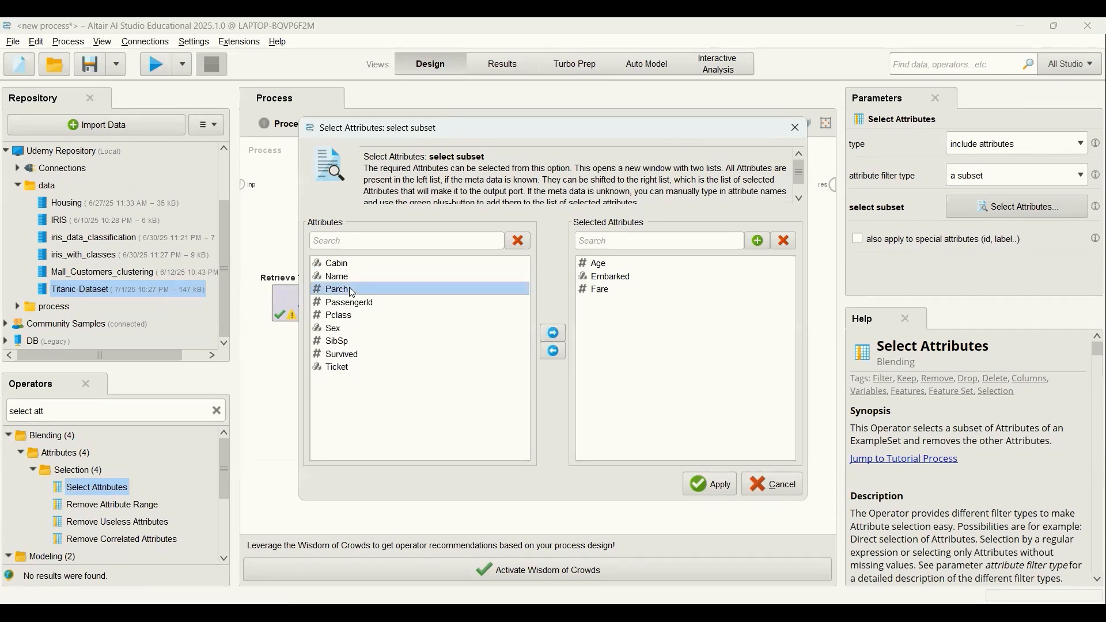
left_click(553, 333)
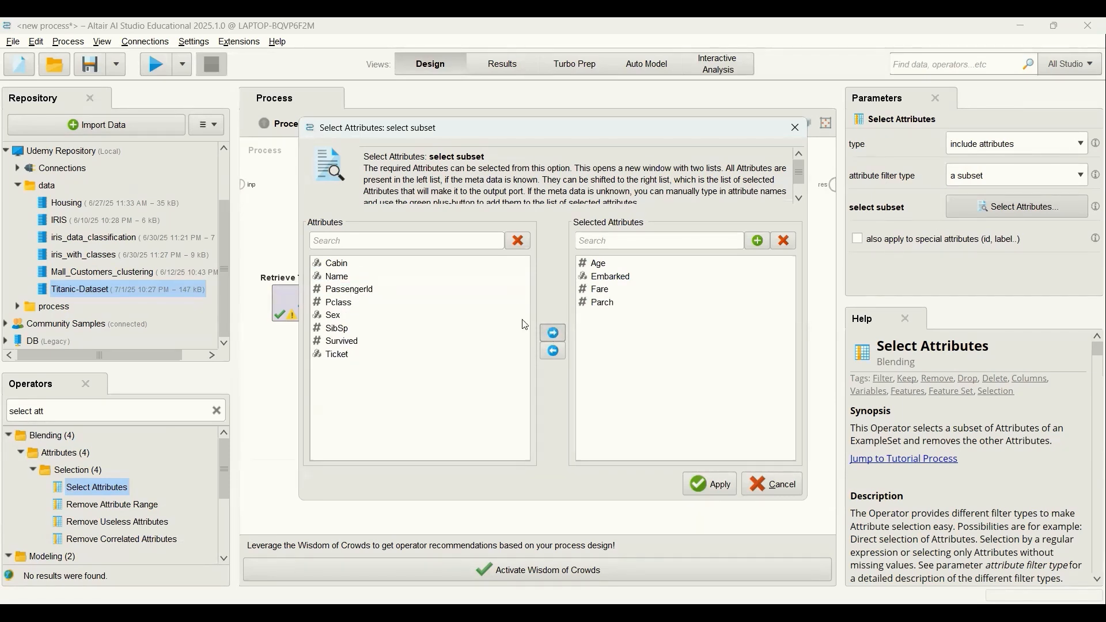
Add Pclass, Sex, SibSp and Survived to the selected attributes and apply the subset.
left_click(355, 304)
left_click(553, 335)
left_click(352, 303)
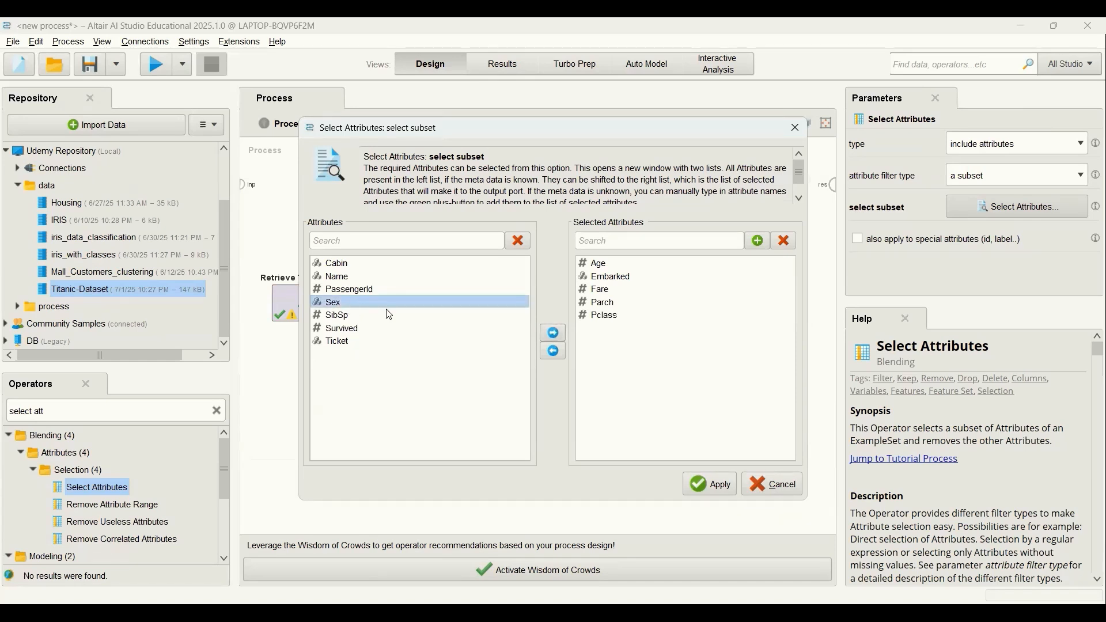
left_click(553, 334)
left_click(348, 303)
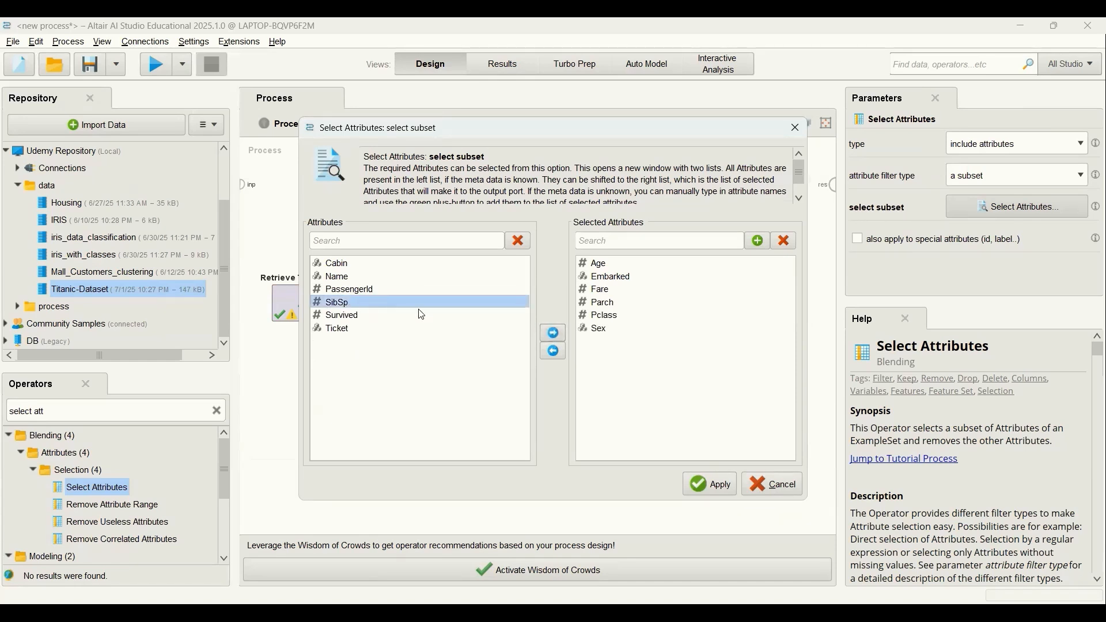
left_click(553, 335)
left_click(372, 303)
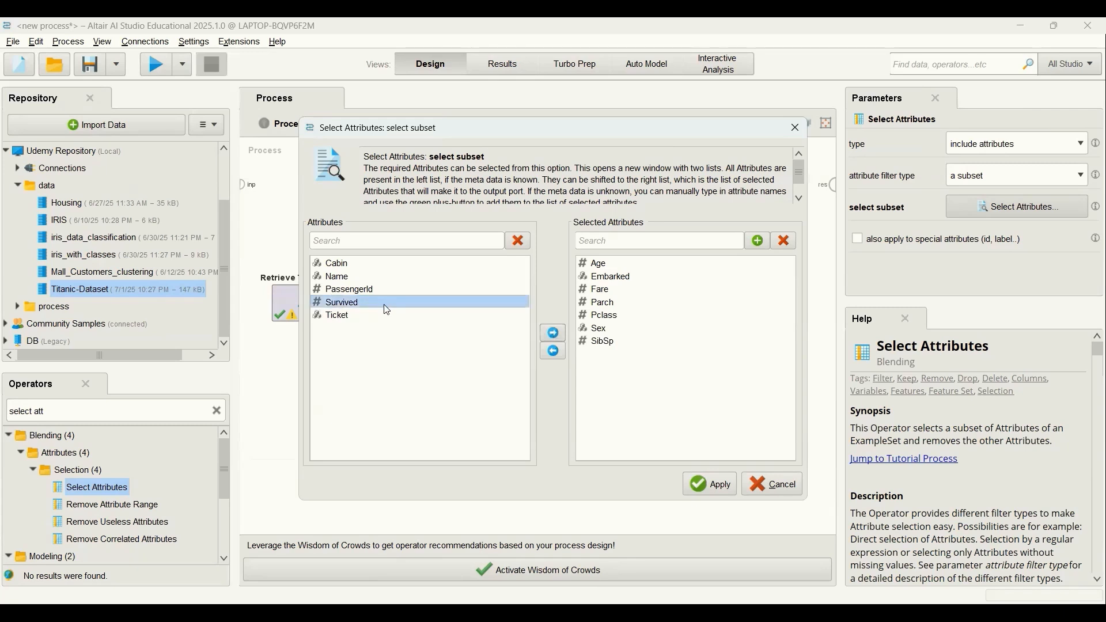
left_click(553, 334)
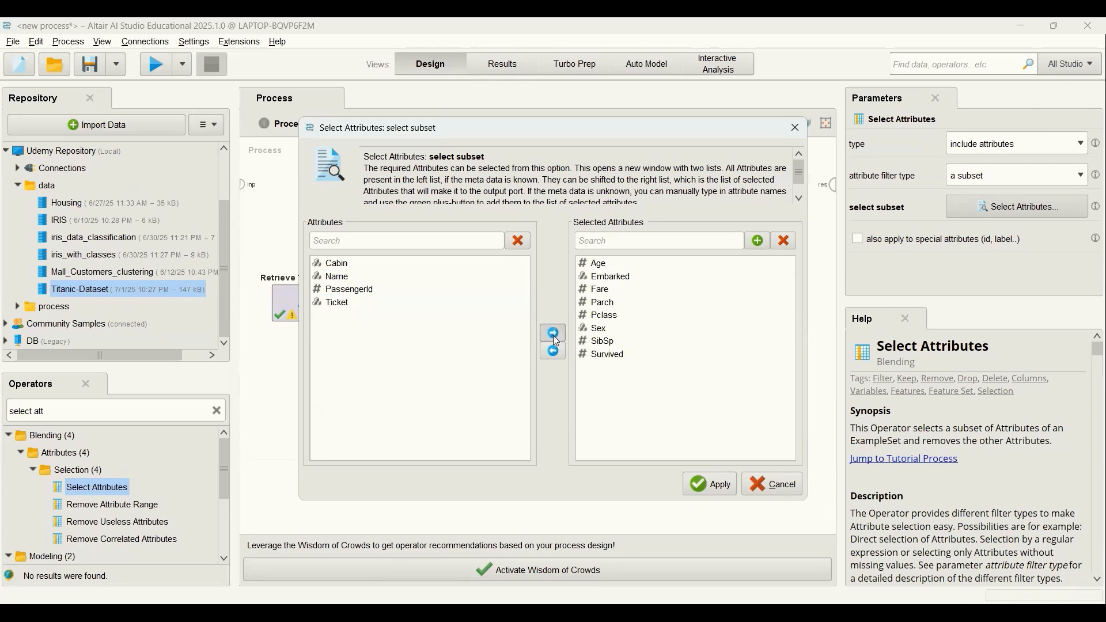
left_click(710, 486)
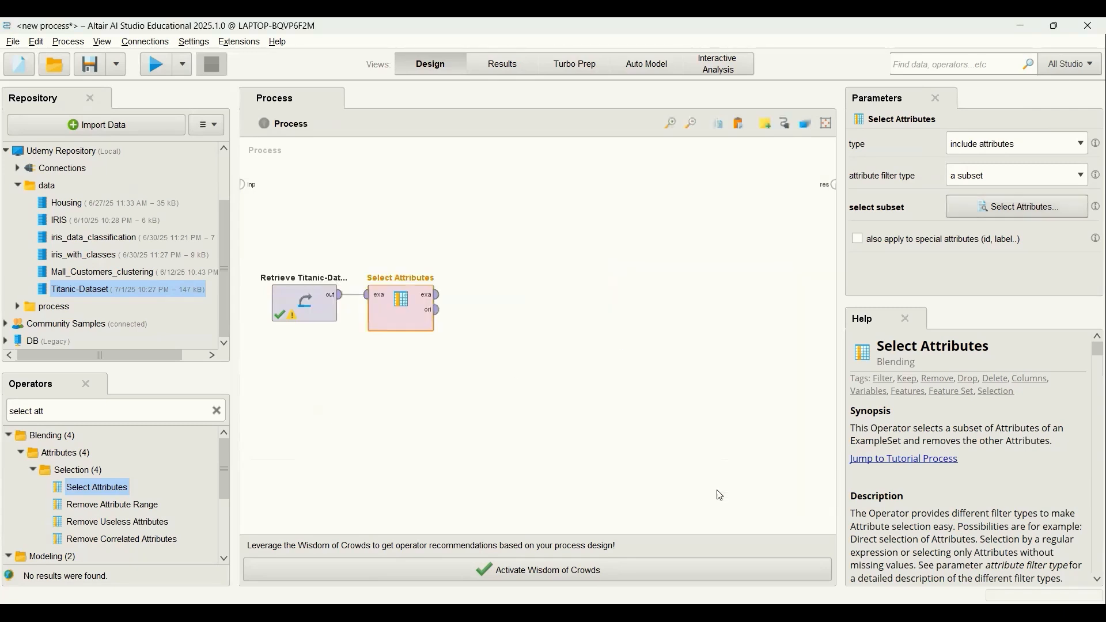
Connect the Select Attributes example set output to the process result and run the process to view the reduced dataset.
left_click(438, 297)
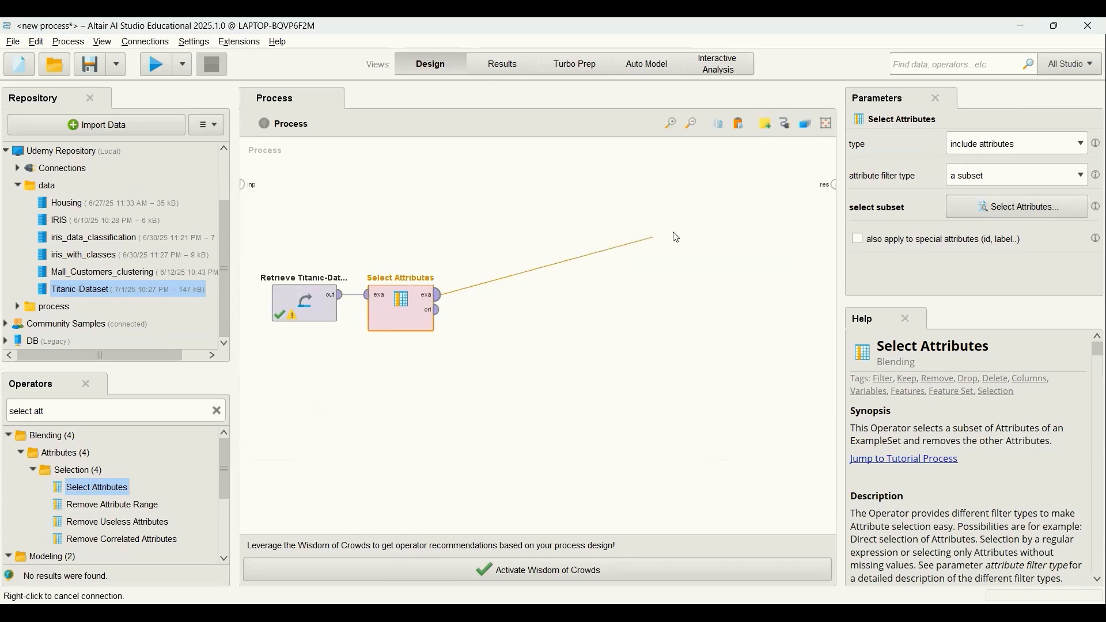
left_click(832, 186)
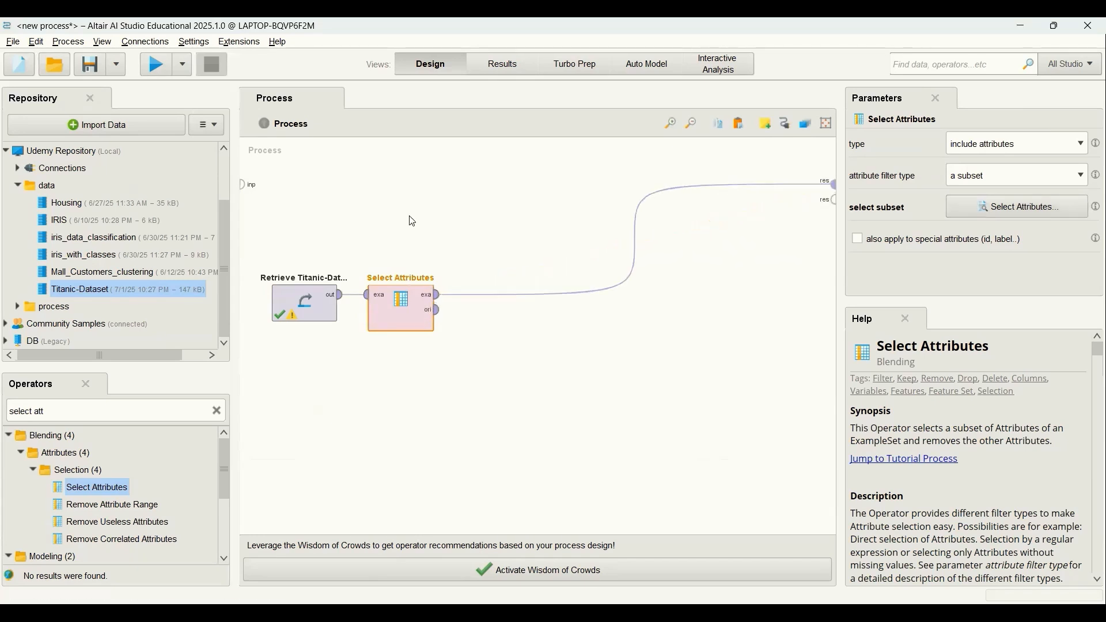
left_click(154, 65)
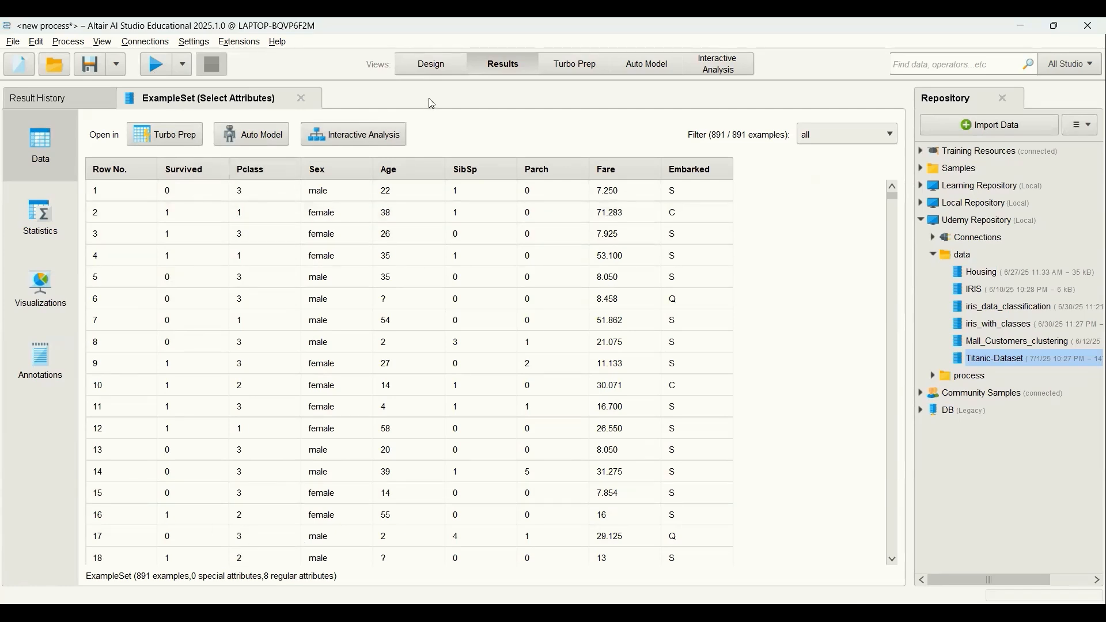
Disconnect Select Attributes from the process result and connect its example set output to a new Numerical to Polynominal operator.
key("F8")
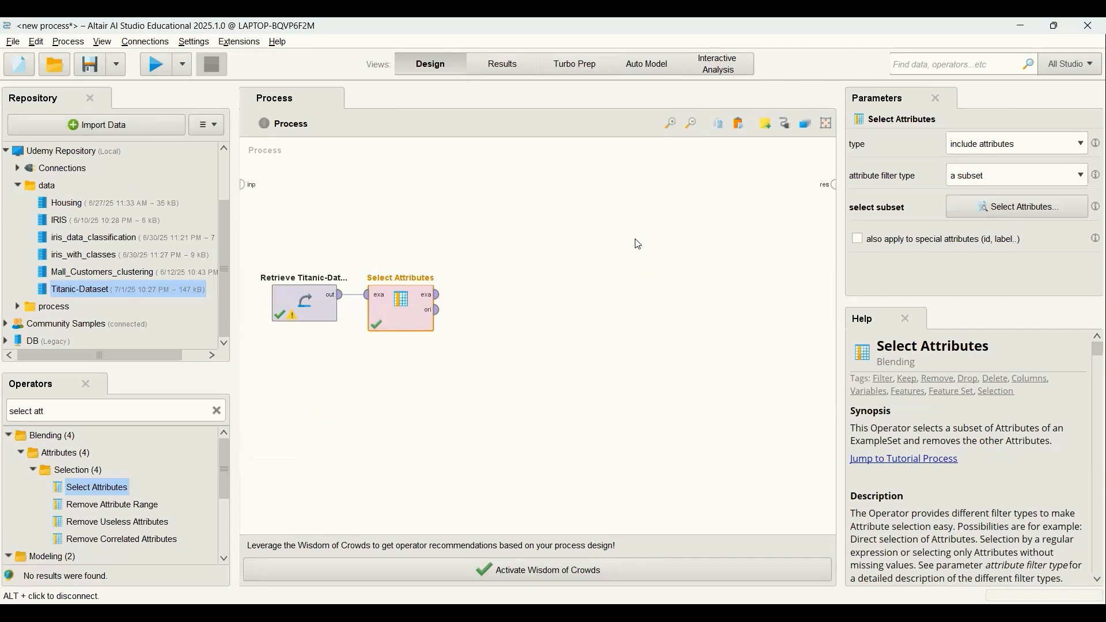
left_click(217, 412)
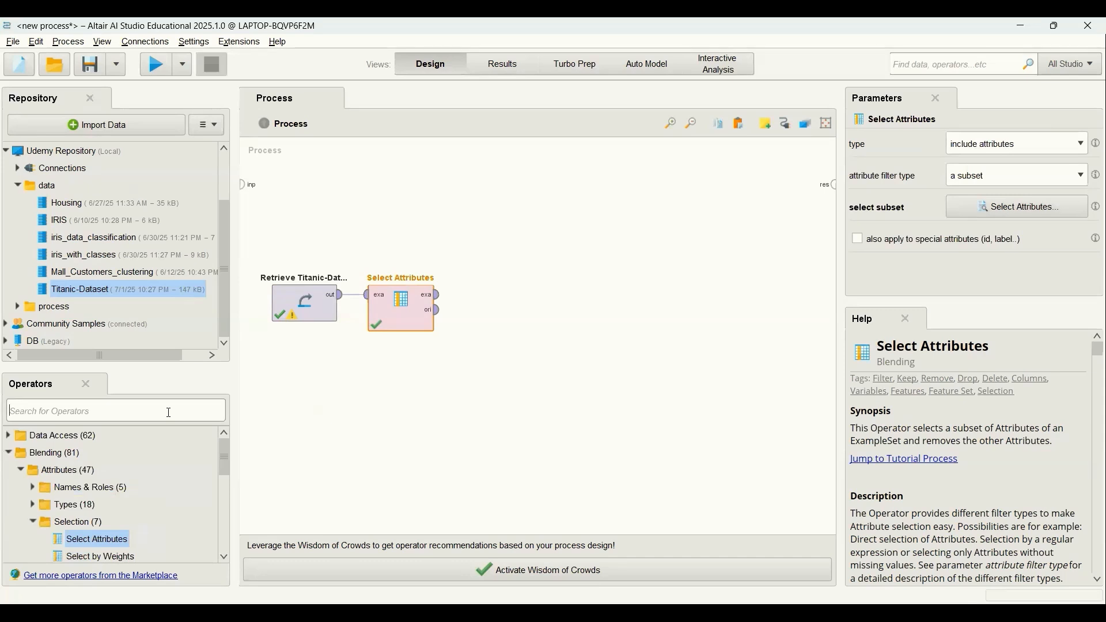
type("numer")
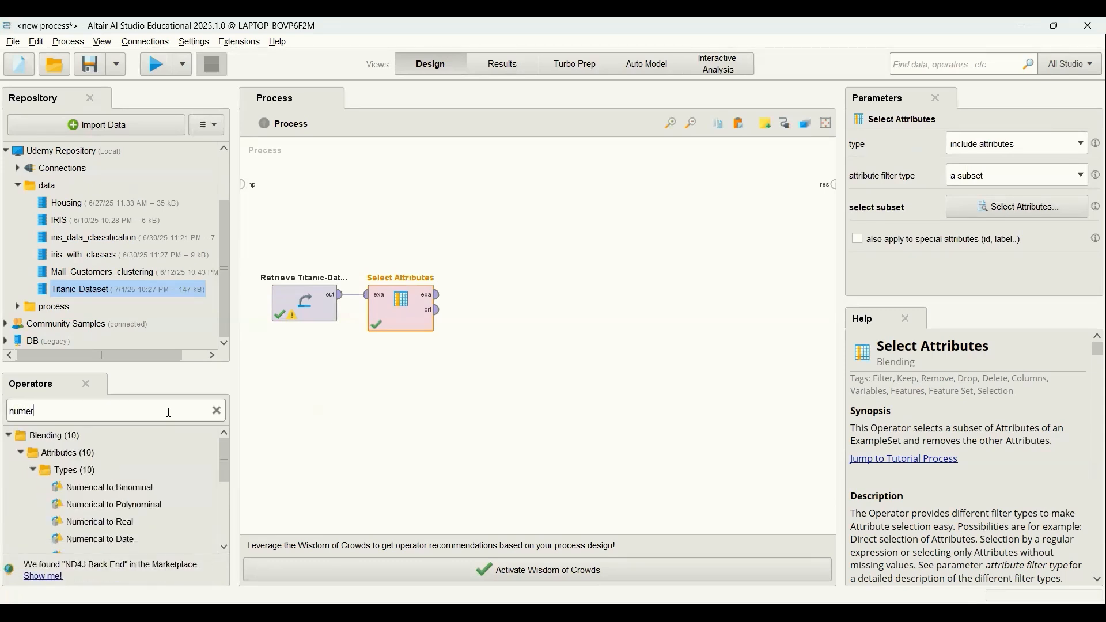
type("ical to po")
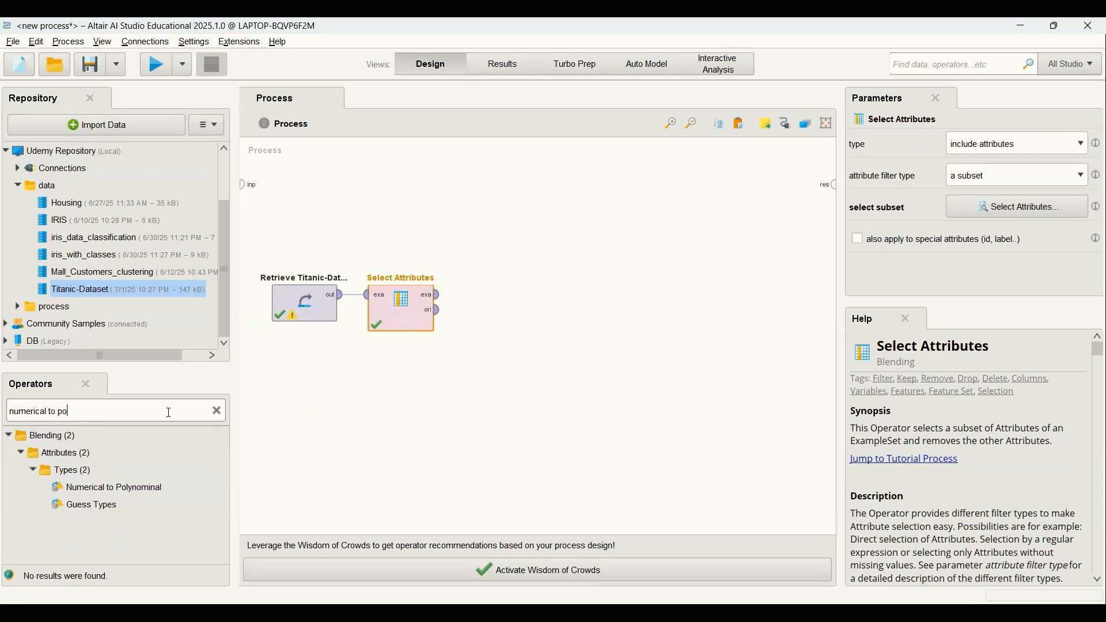
left_click_drag(105, 490, 529, 301)
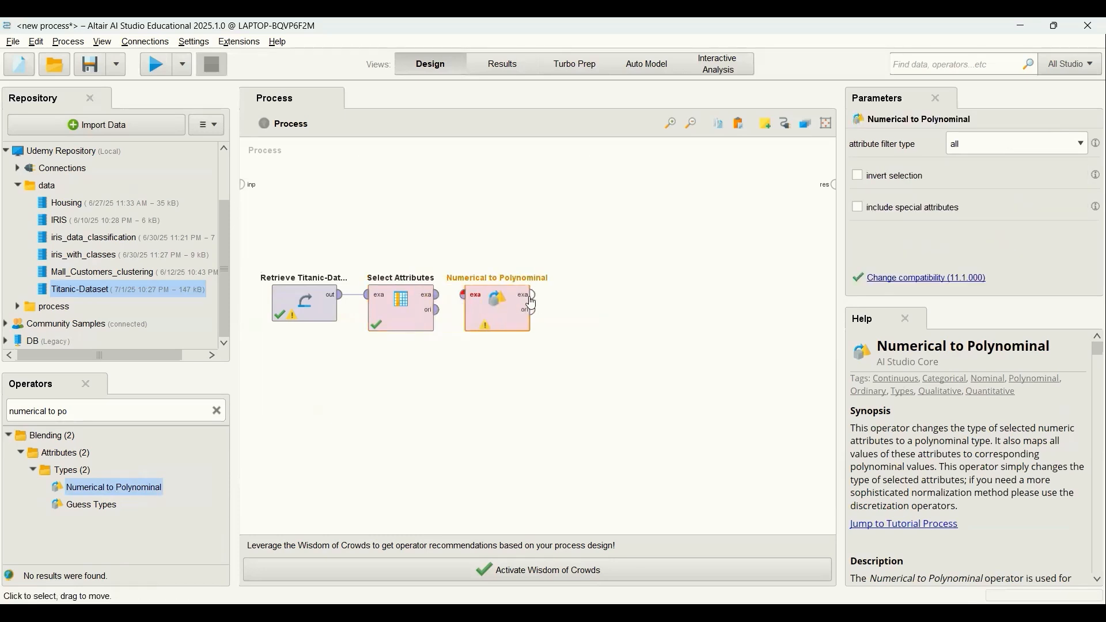
left_click(444, 298)
left_click_drag(451, 295, 464, 295)
Set the Numerical to Polynominal operator to filter a single attribute and choose Survived.
left_click(487, 305)
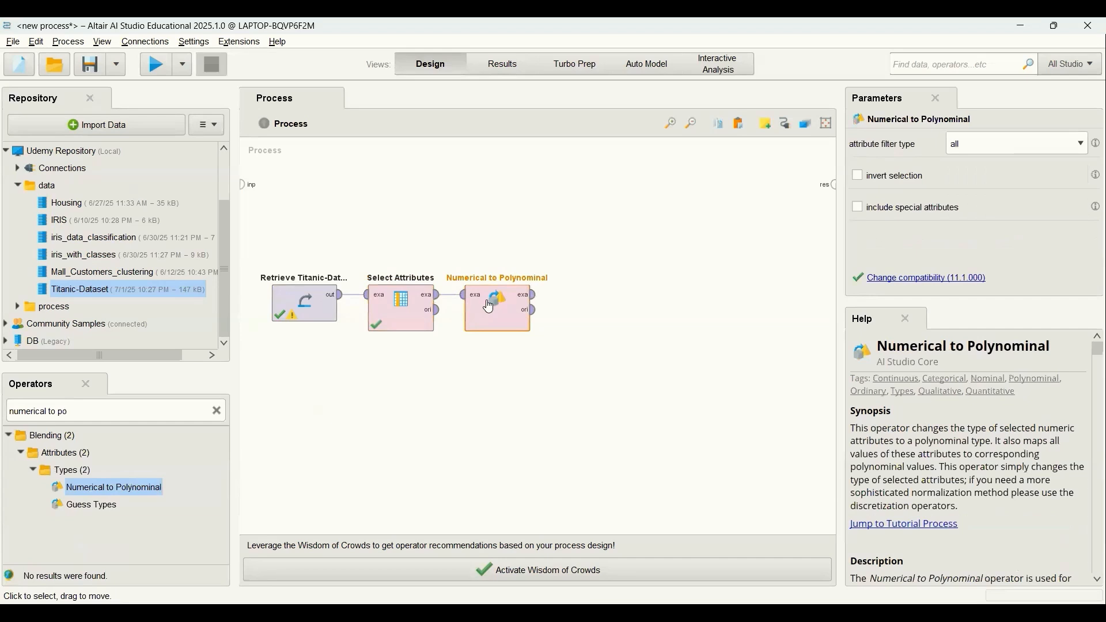
left_click(1071, 146)
left_click(1047, 175)
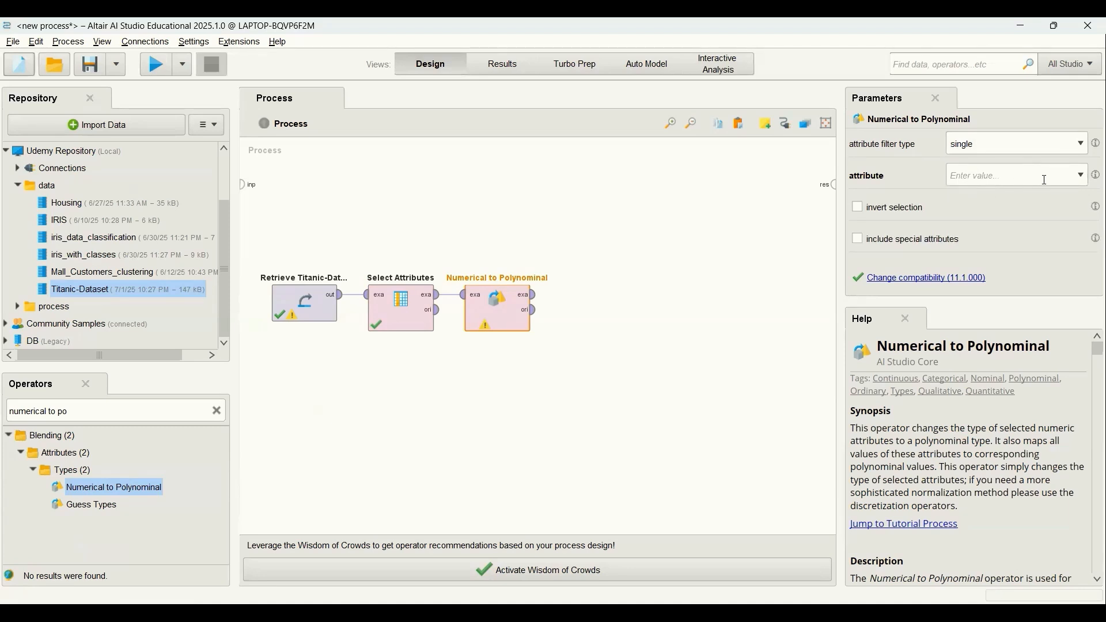
left_click(1082, 175)
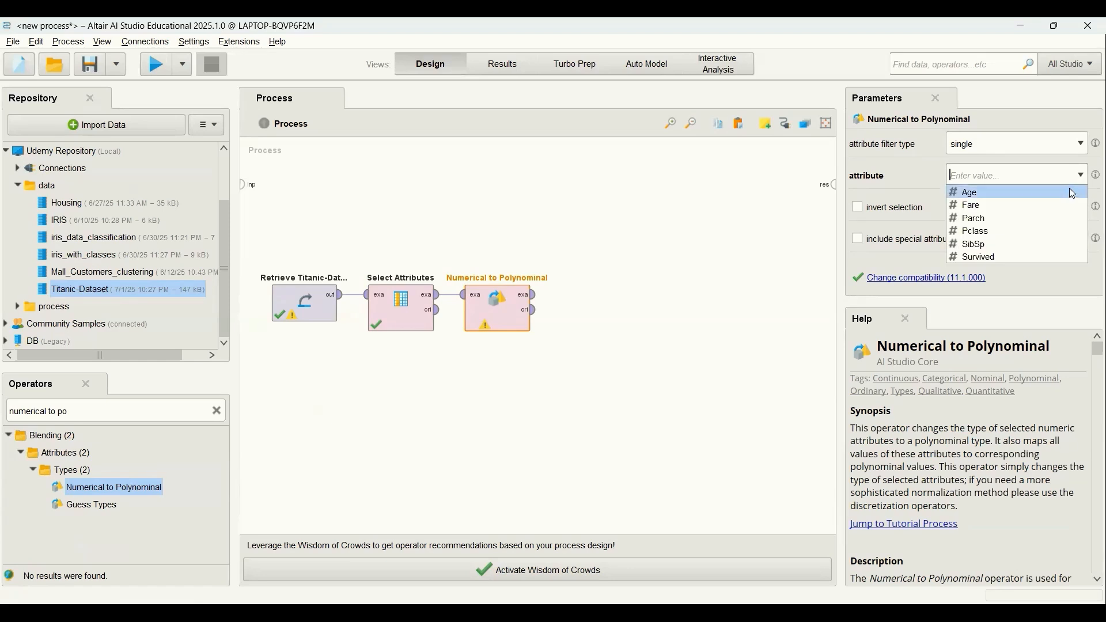
left_click(1030, 257)
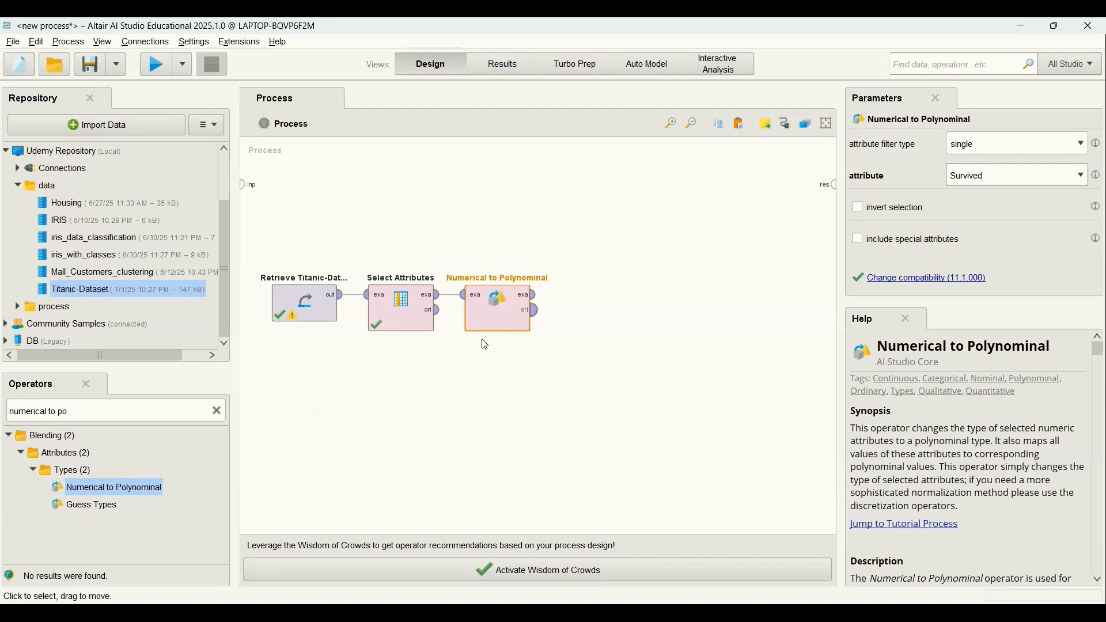
Add a Set Role operator after Numerical to Polynominal and connect it to that operator's example set output.
left_click(217, 411)
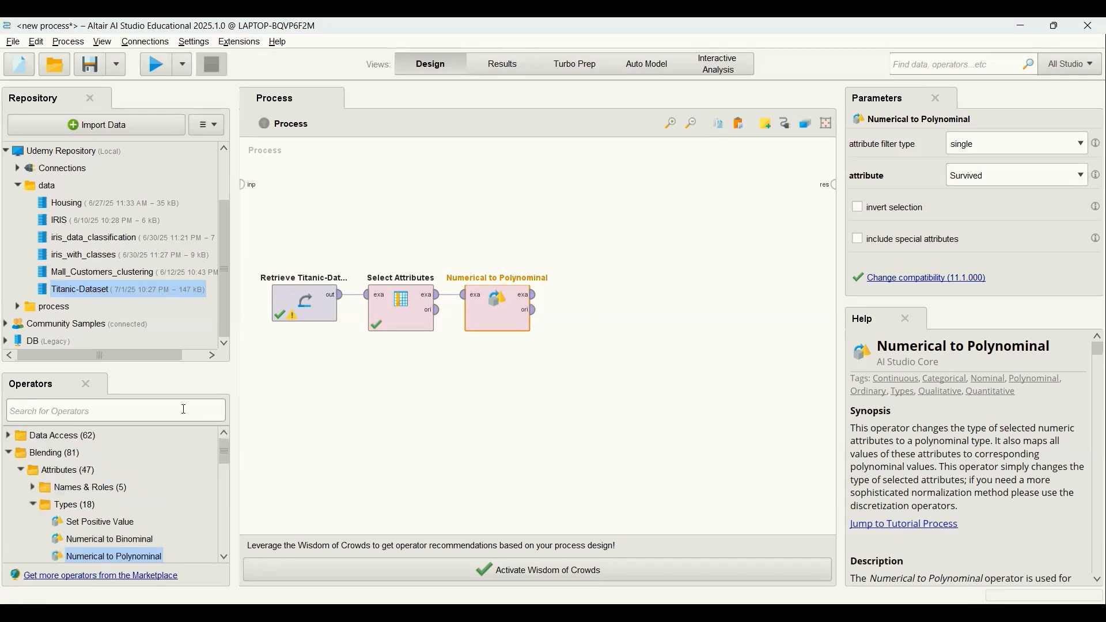
type("set")
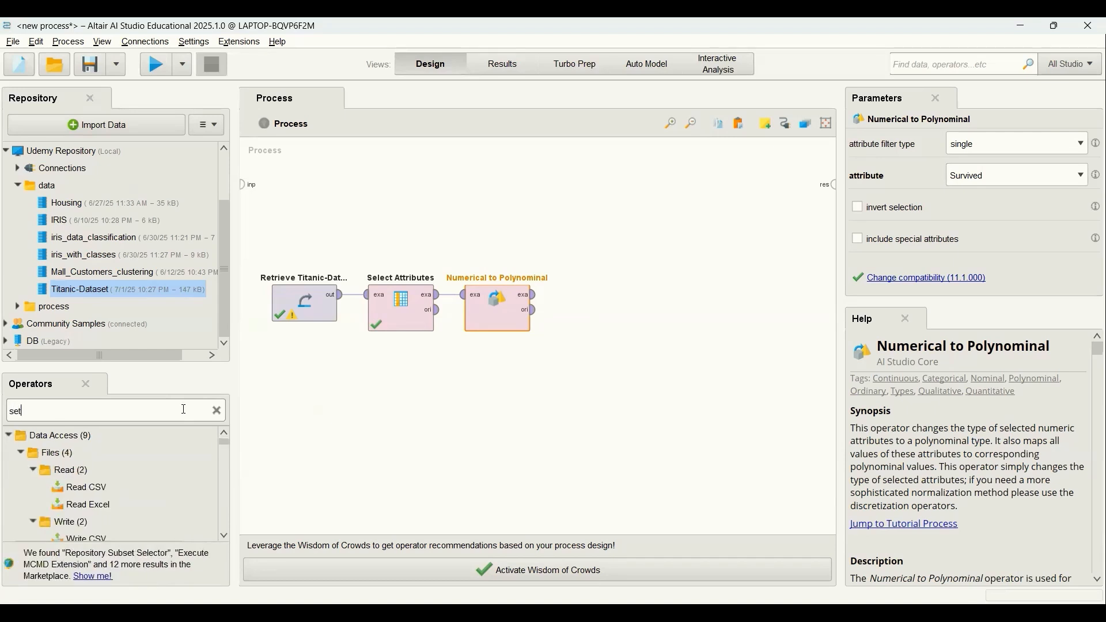
type(" rol")
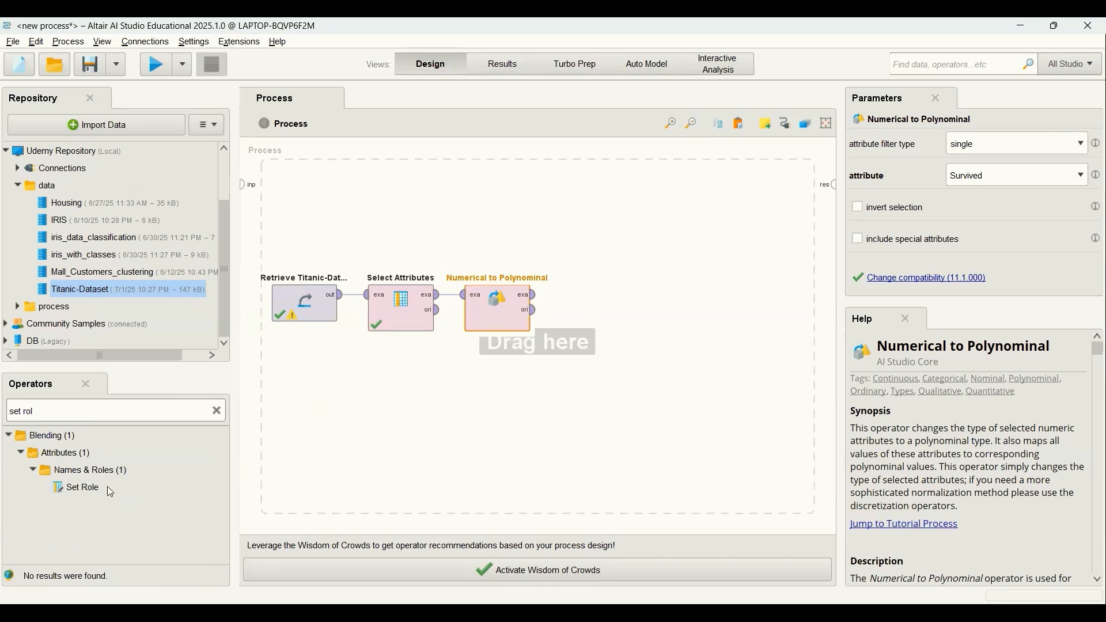
left_click_drag(87, 490, 597, 293)
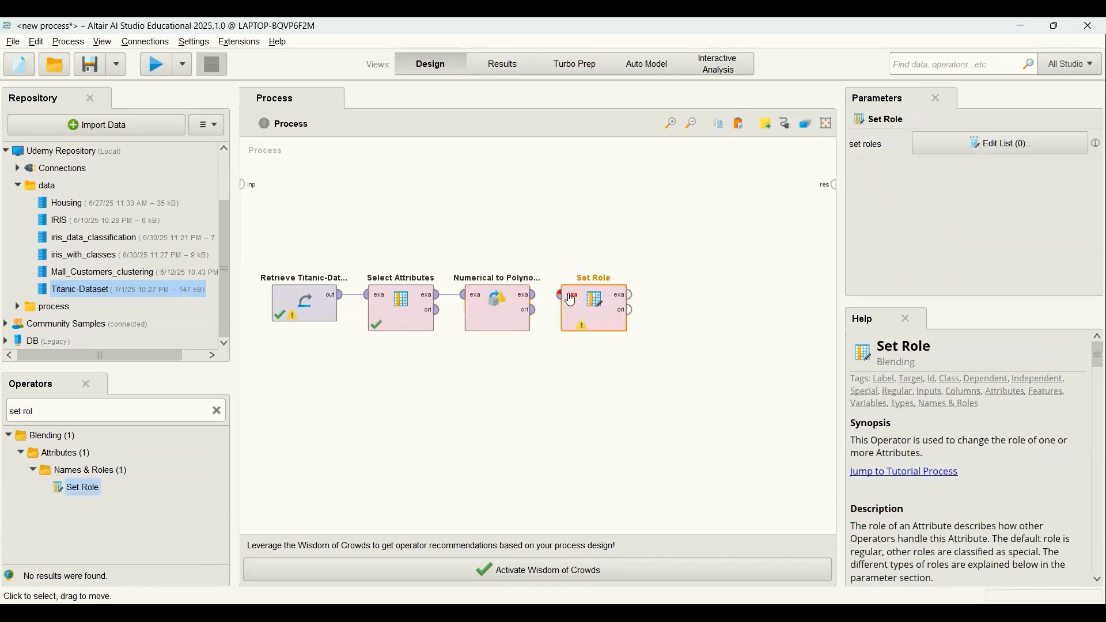
left_click(534, 295)
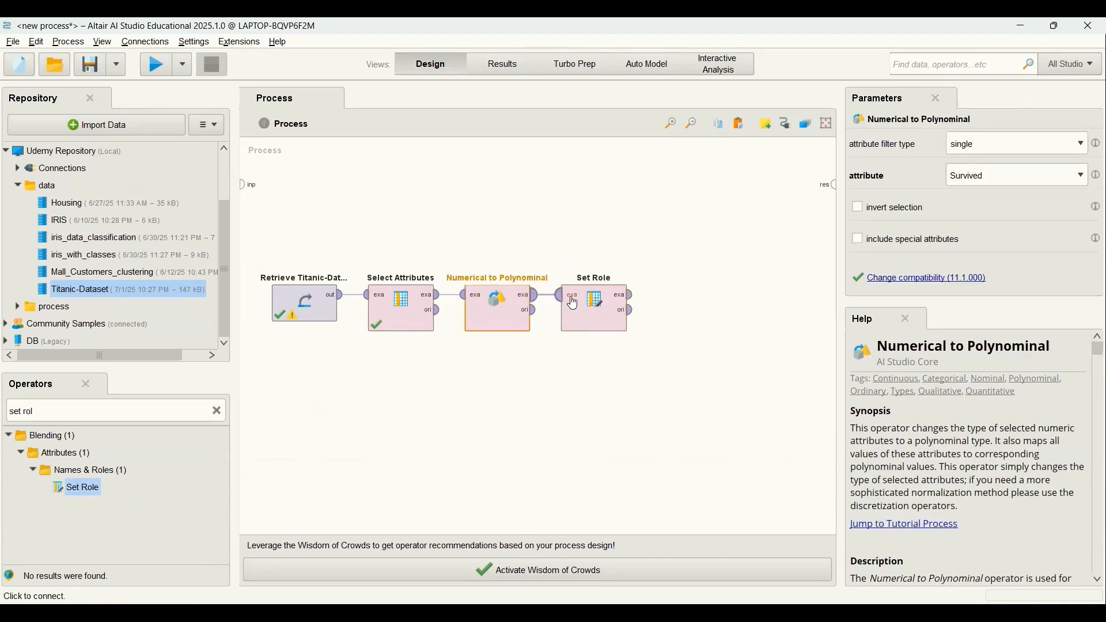
Assign the target role label to the Survived attribute in the Set Role operator and apply the list.
left_click(581, 304)
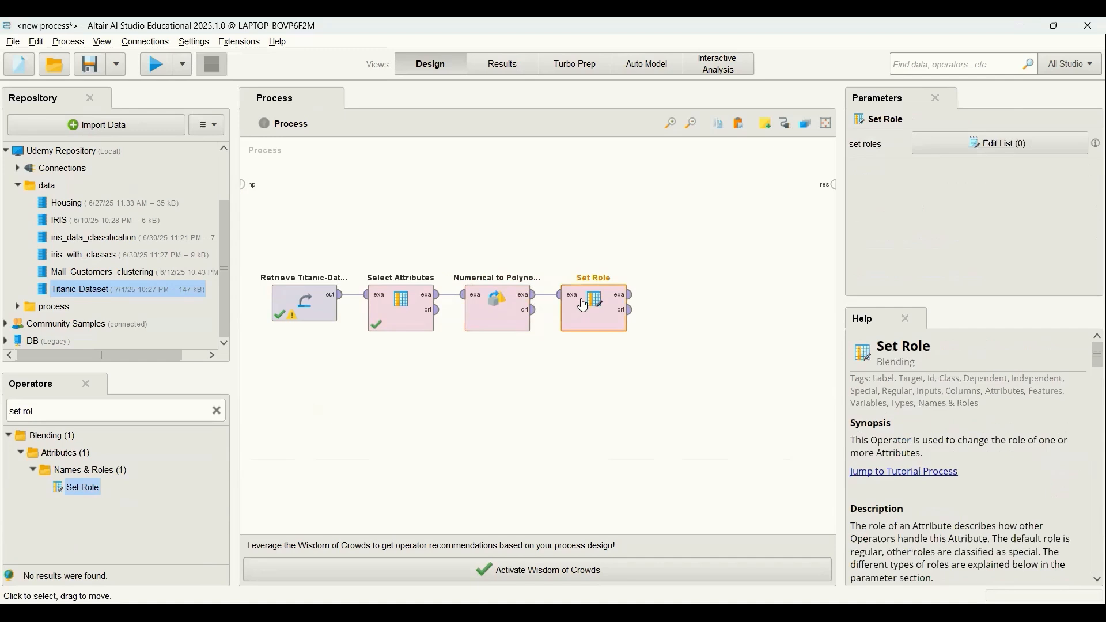
left_click(940, 148)
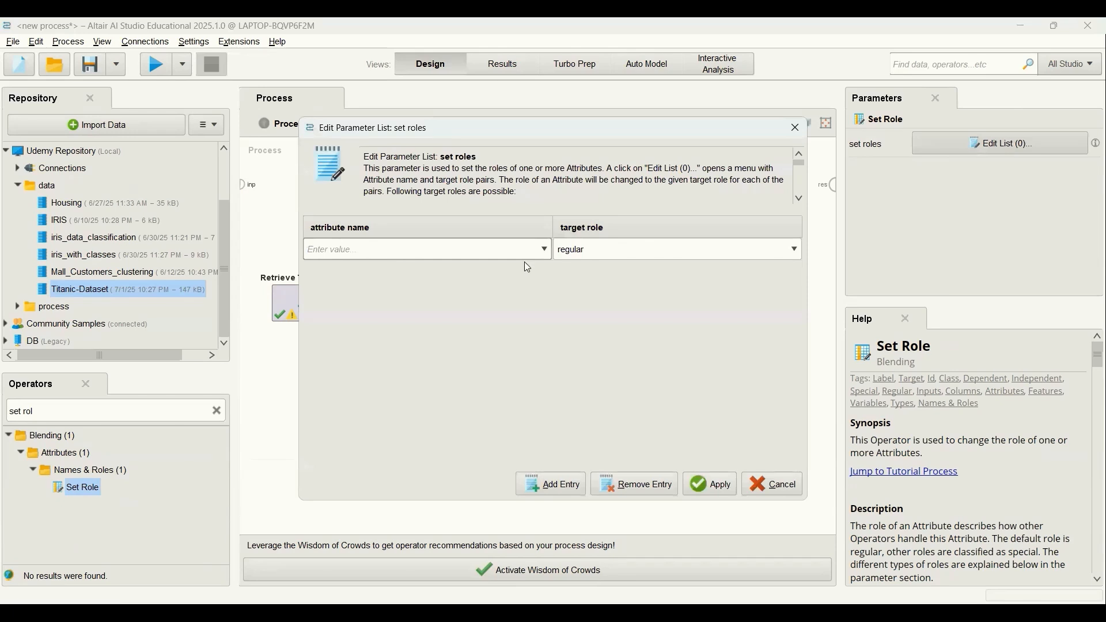
left_click(544, 249)
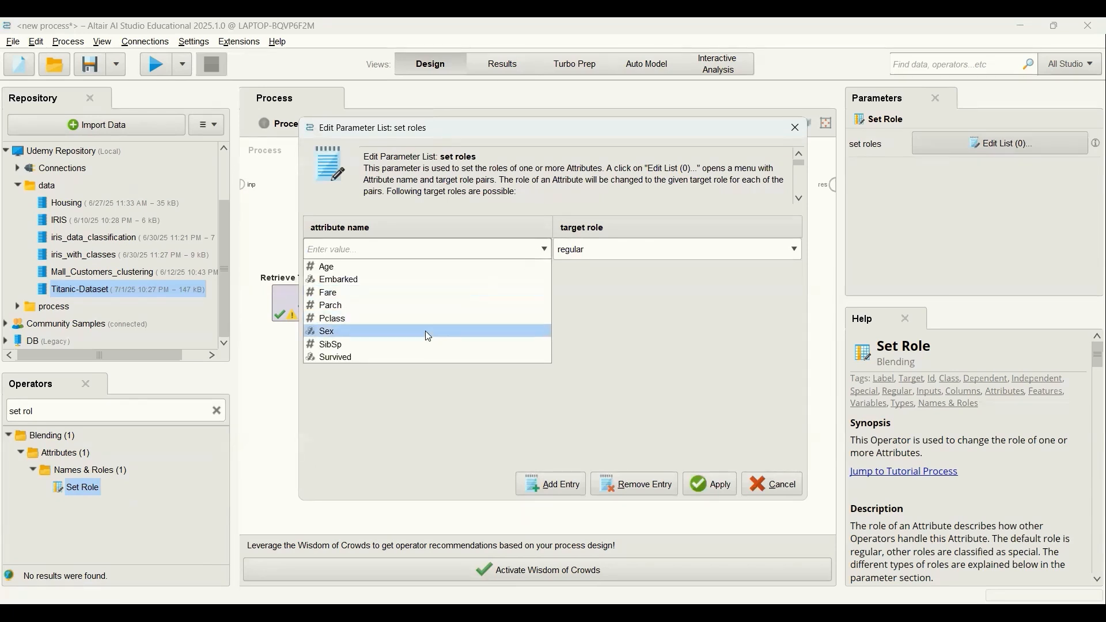
left_click(425, 357)
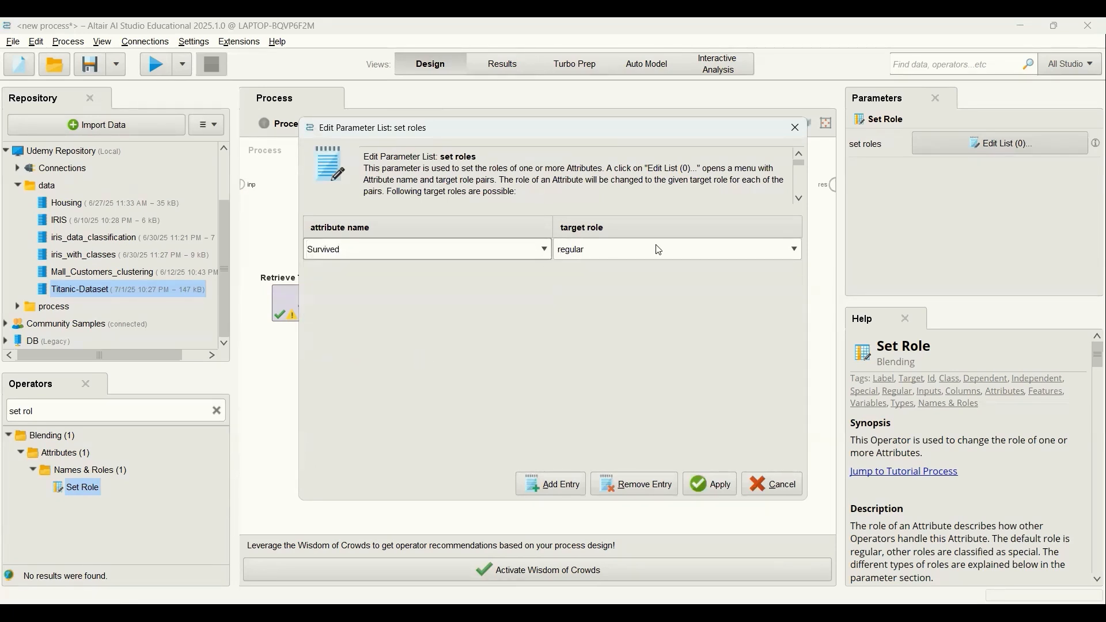
left_click(793, 253)
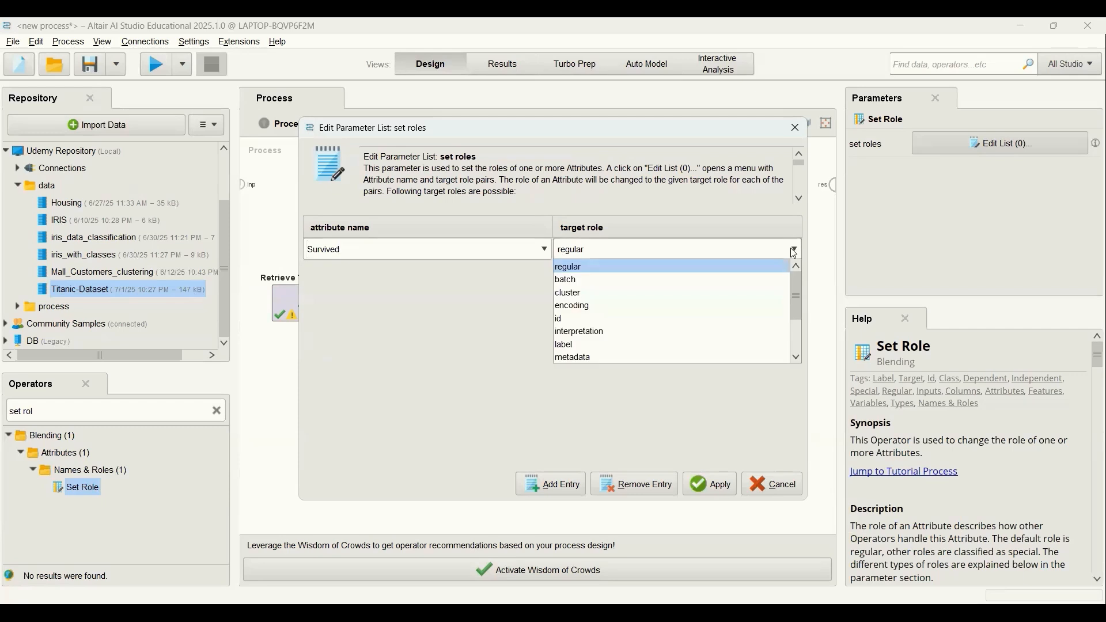
left_click(618, 342)
left_click(713, 486)
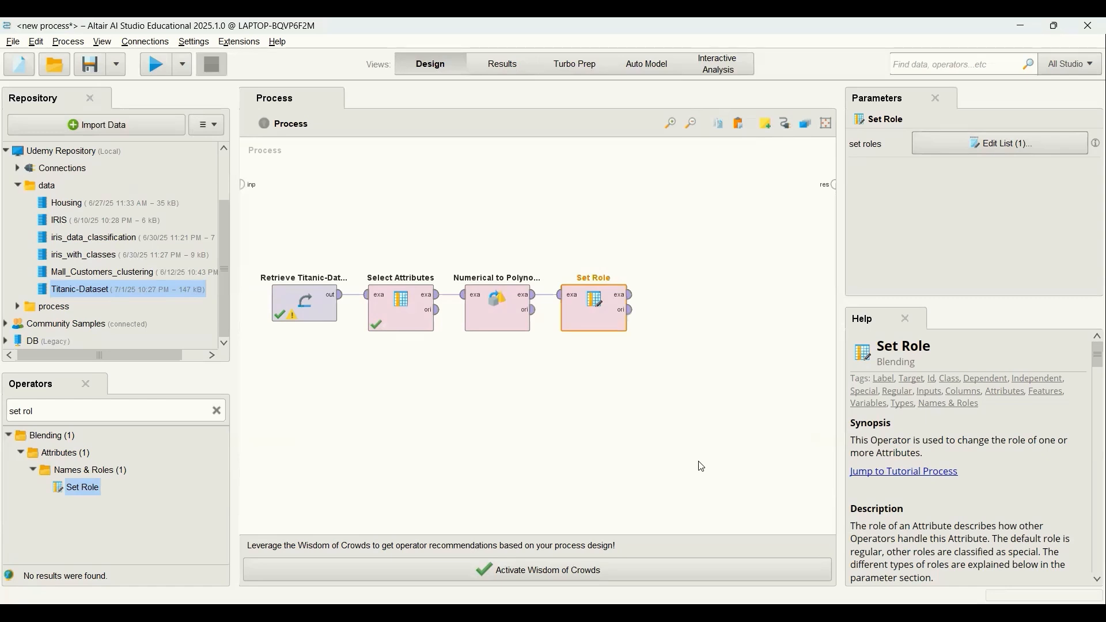
Add a Split Data operator after Set Role and connect Set Role's example set output to its input.
left_click(217, 411)
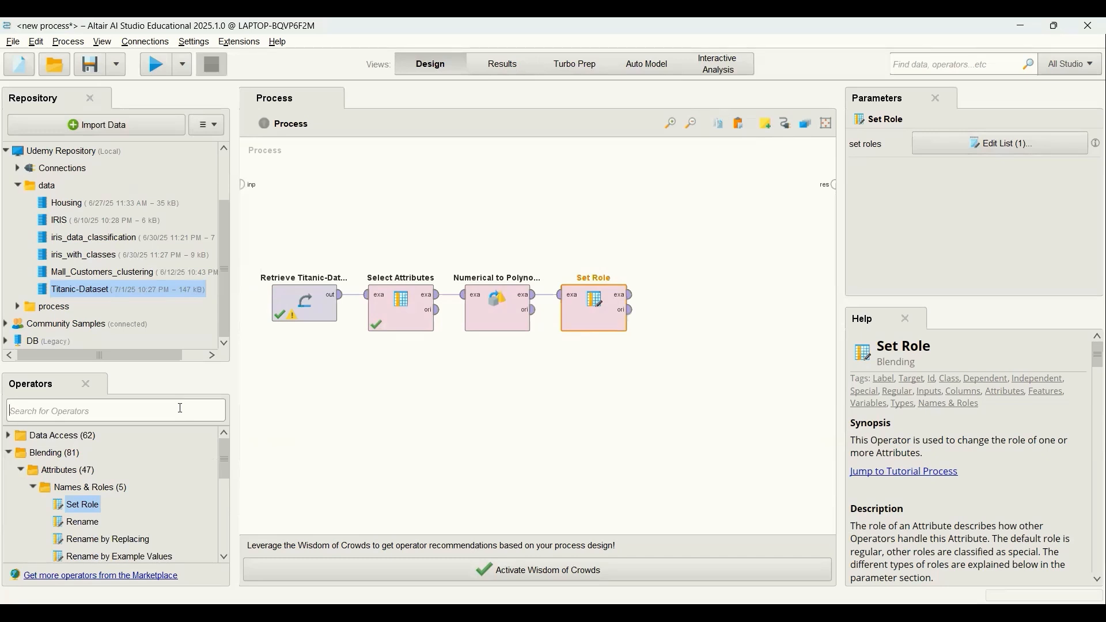
type("split")
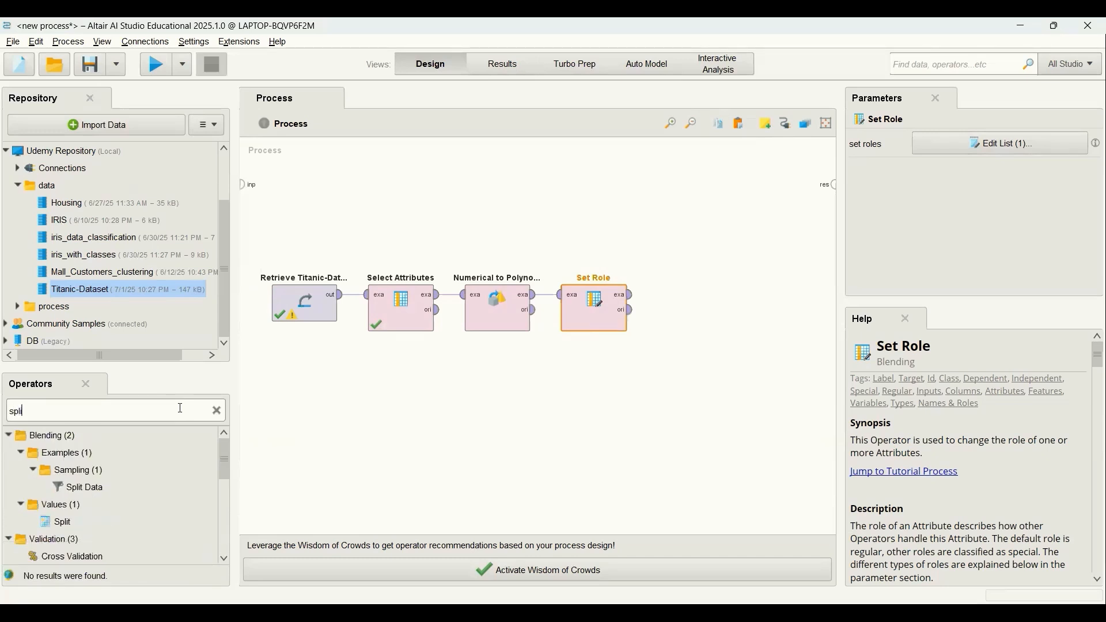
type(" data")
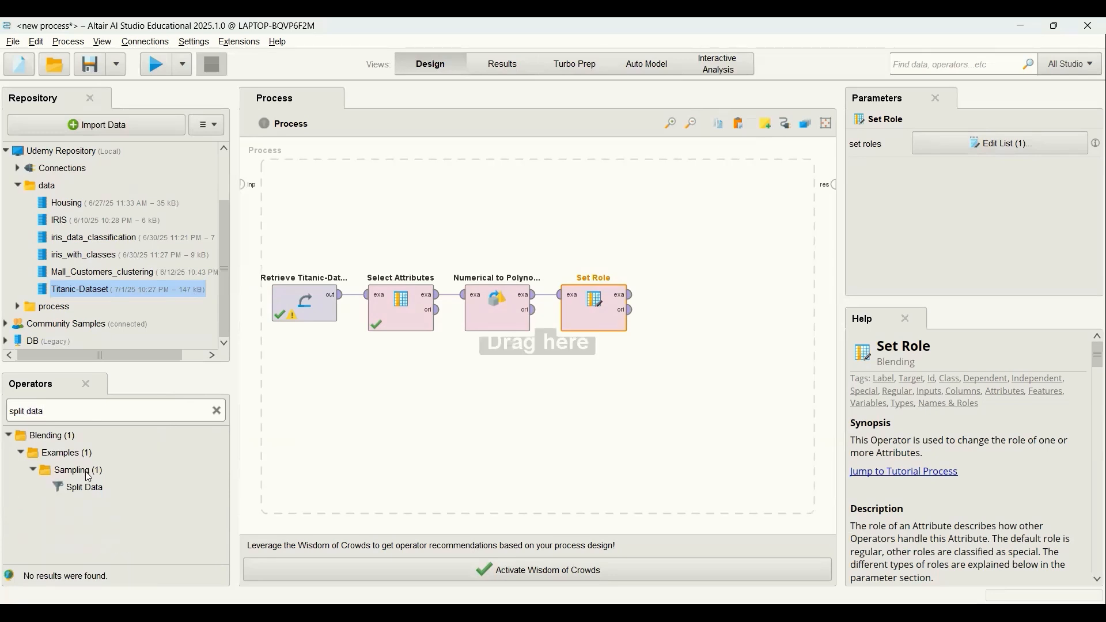
left_click_drag(81, 488, 550, 412)
left_click_drag(689, 304, 690, 303)
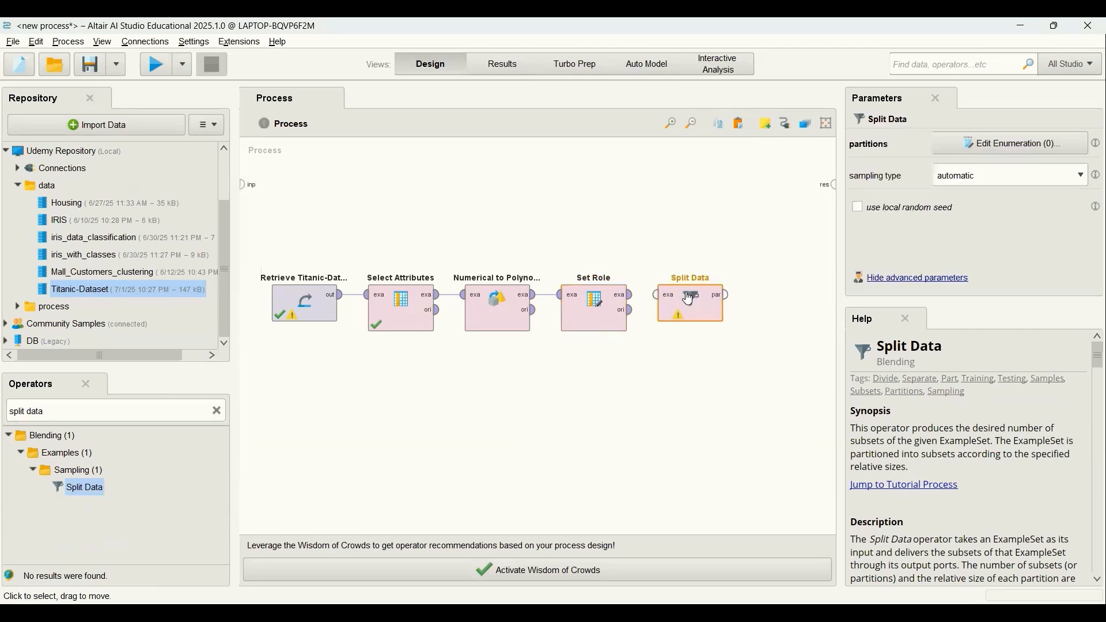
left_click(630, 295)
left_click(656, 297)
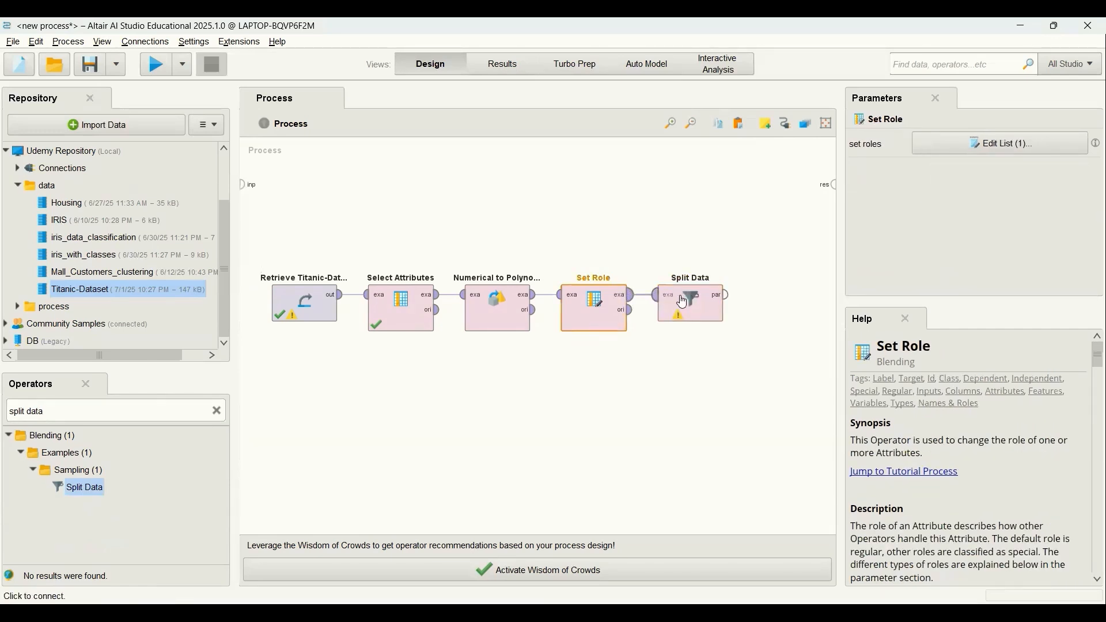
Define two Split Data partitions with ratios 0.7 and 0.3.
left_click(688, 304)
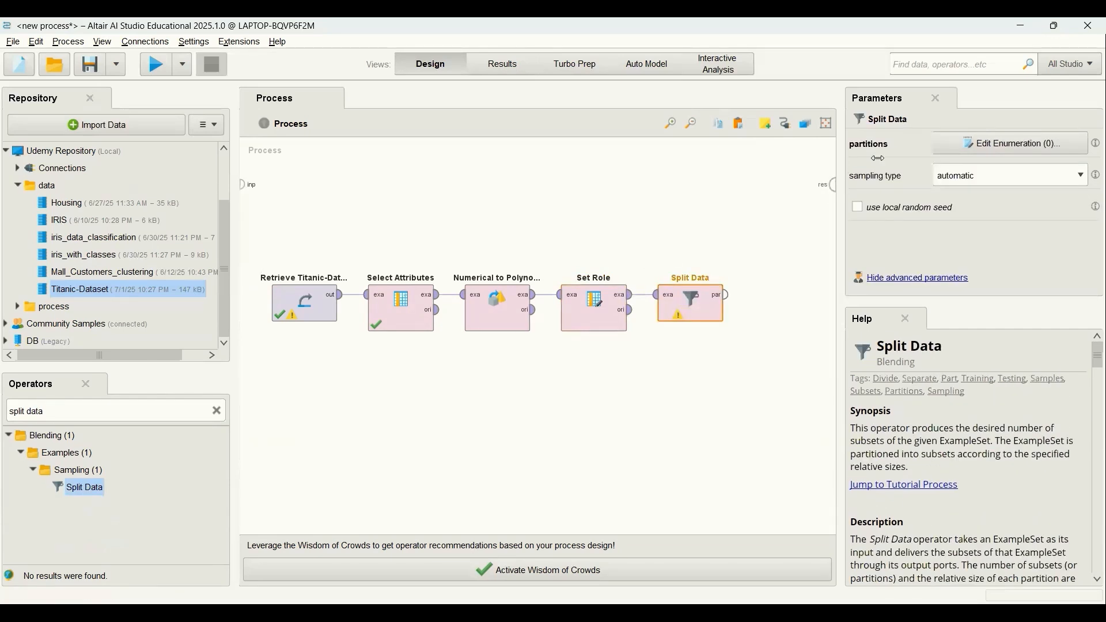
left_click(971, 143)
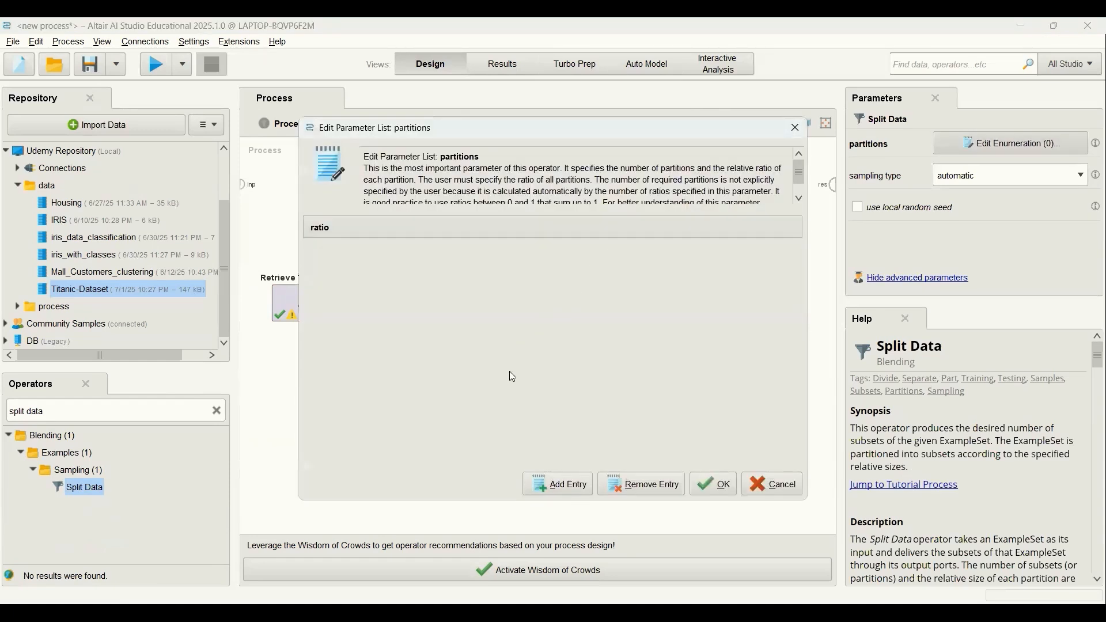
left_click(570, 492)
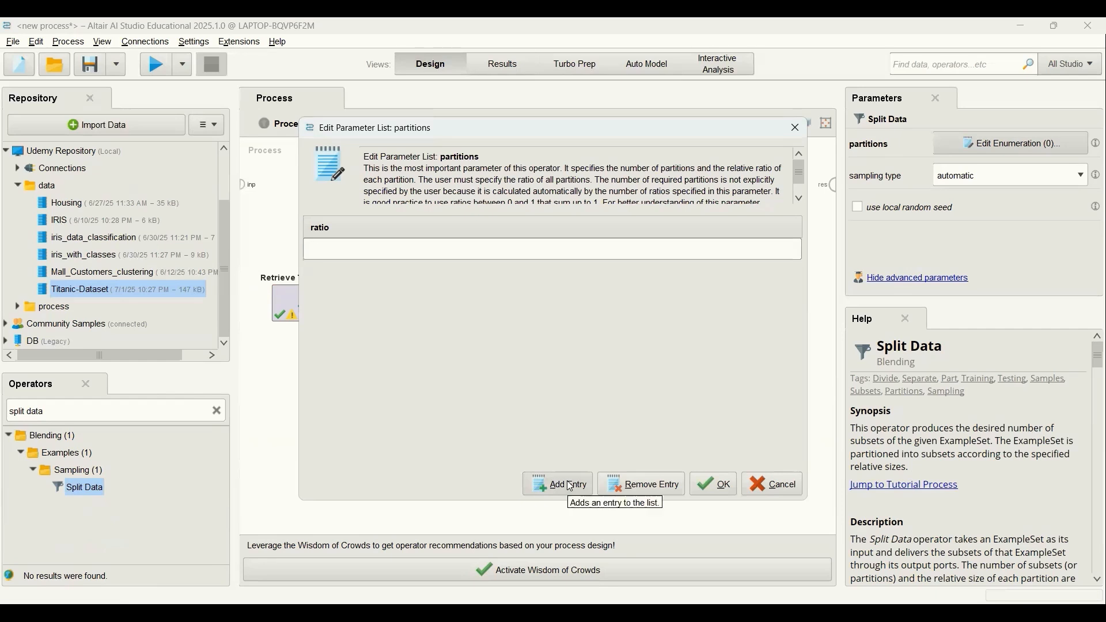
type("0.7")
left_click(572, 494)
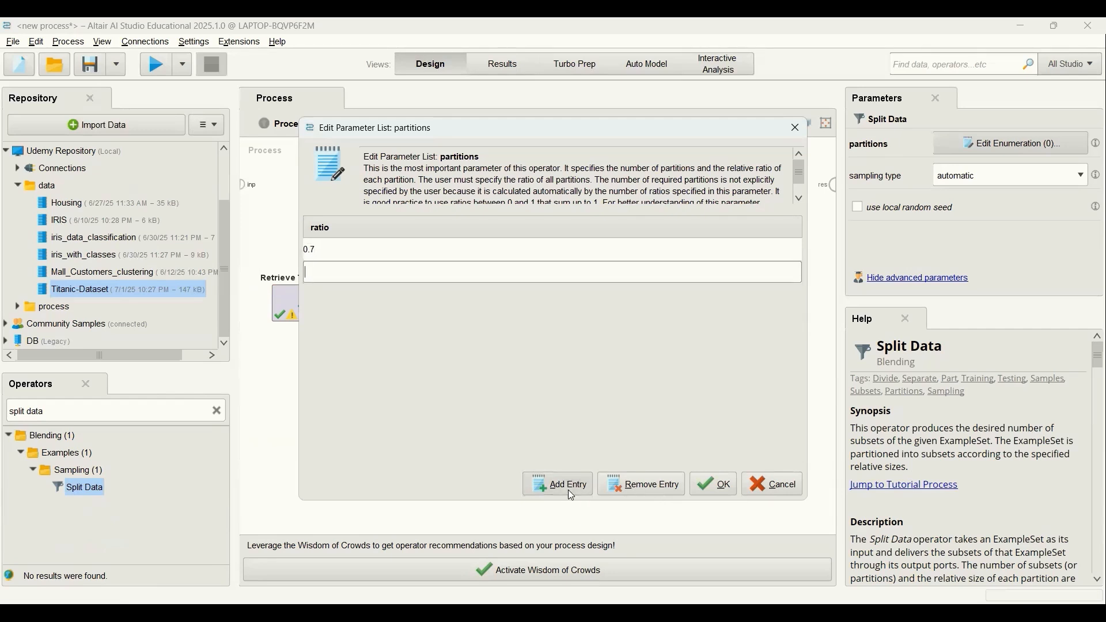
type("0.3")
left_click(723, 489)
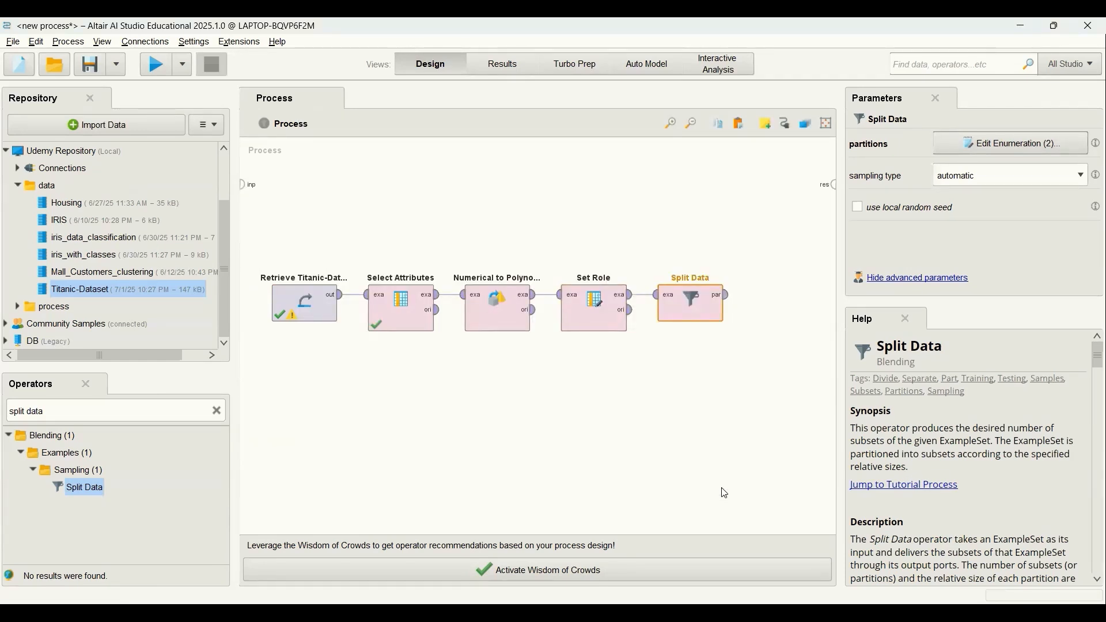
Set the Split Data sampling type to automatic and enable the local random seed.
left_click(1081, 177)
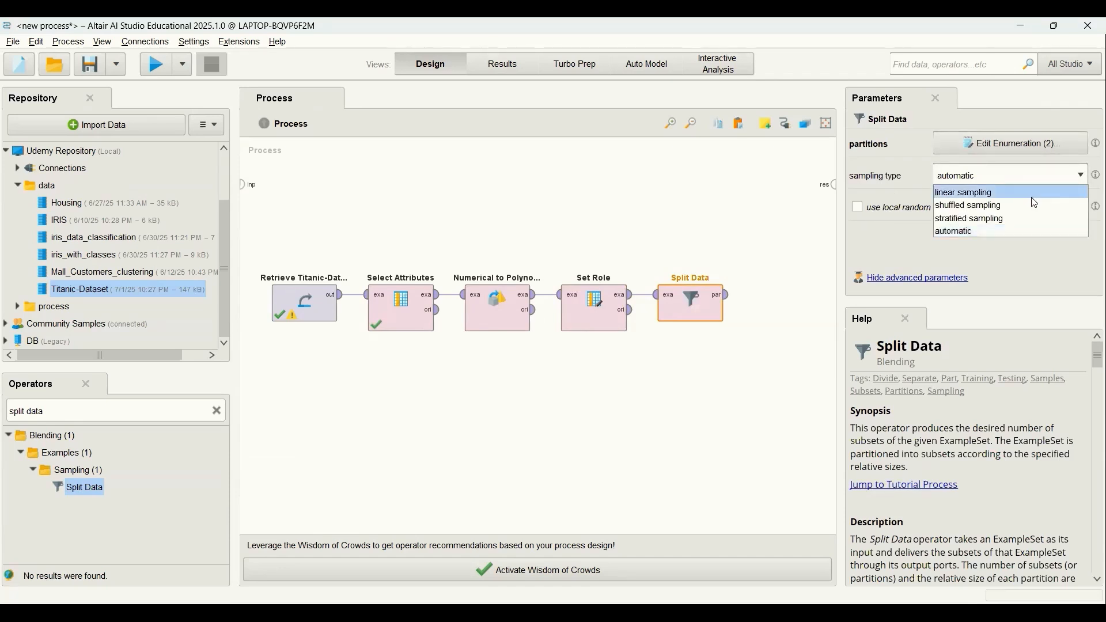
left_click(1026, 233)
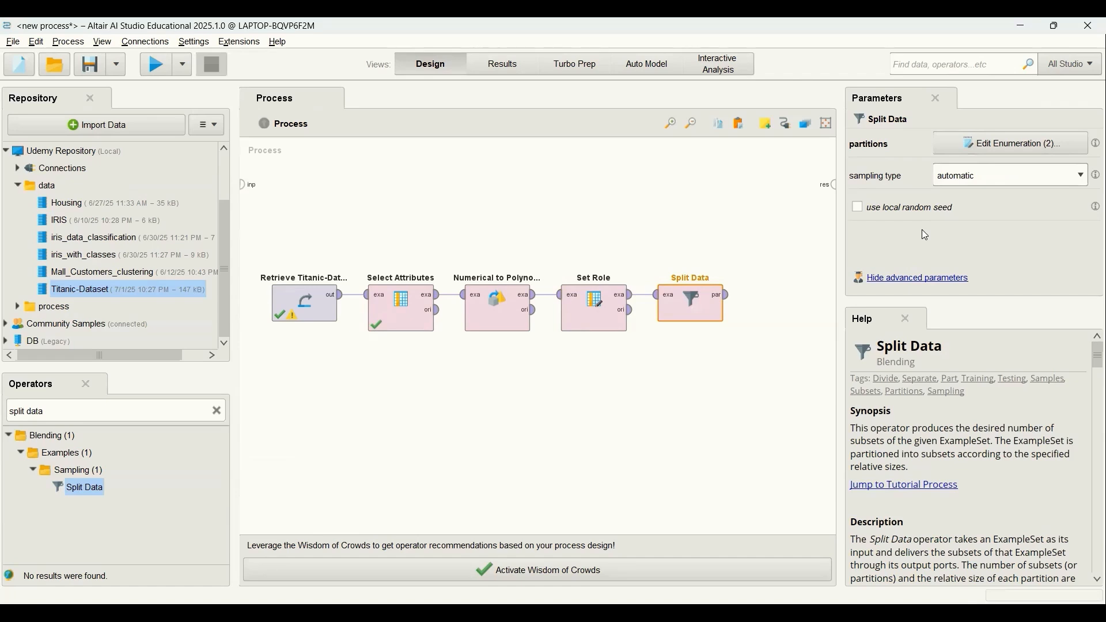
left_click(859, 209)
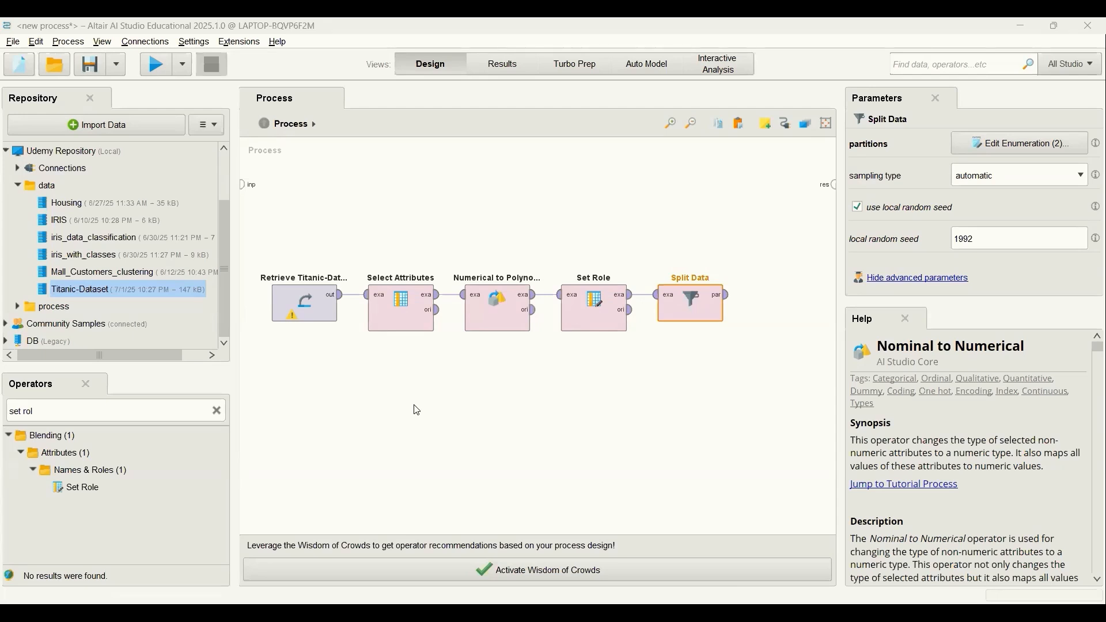
Add a Nominal to Numerical operator after Split Data and connect it to the first partition output.
left_click(217, 412)
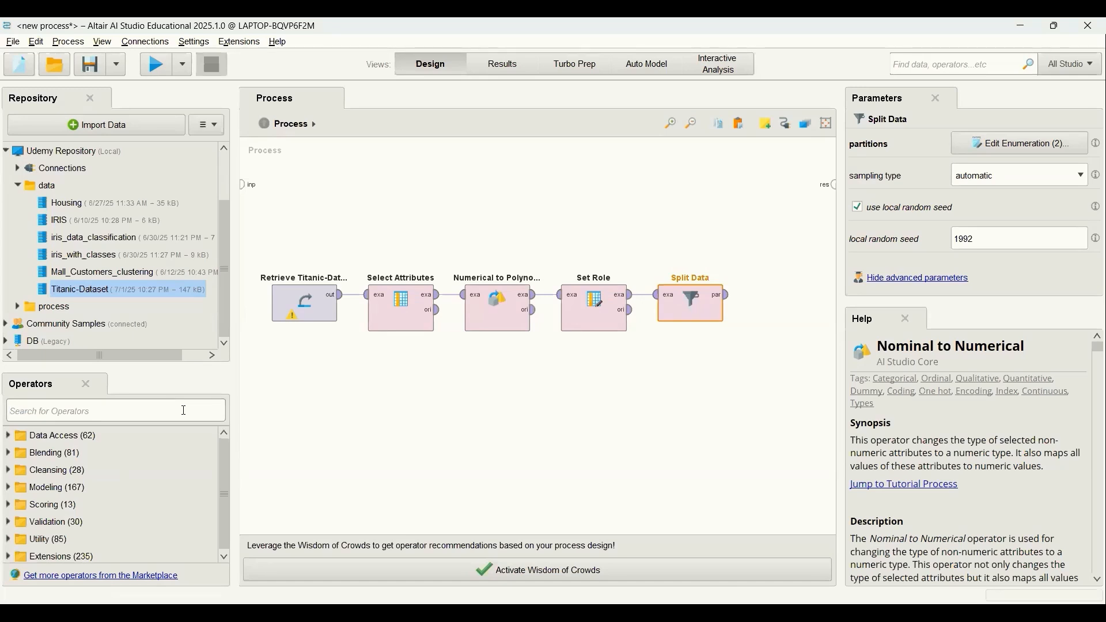
type("nominal")
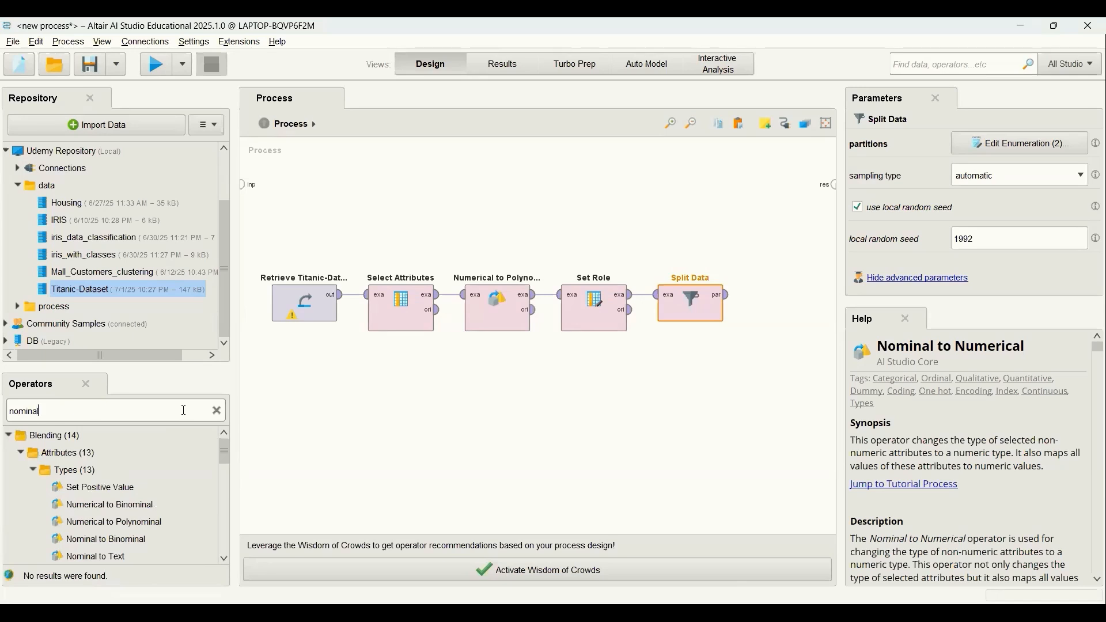
type(" to nu")
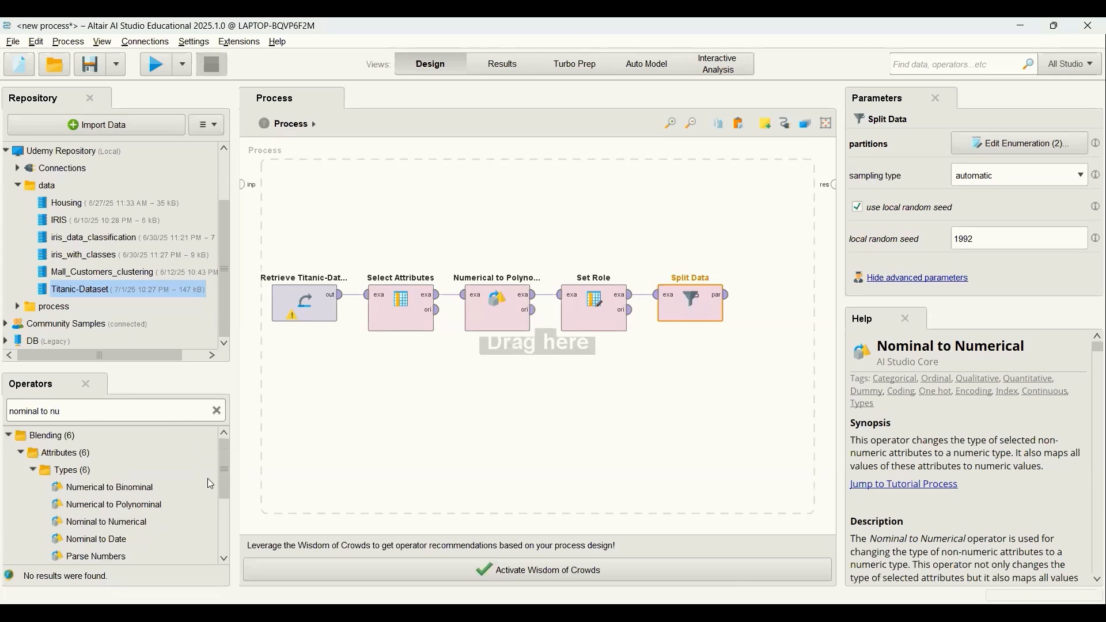
left_click(121, 526)
left_click_drag(121, 528, 783, 301)
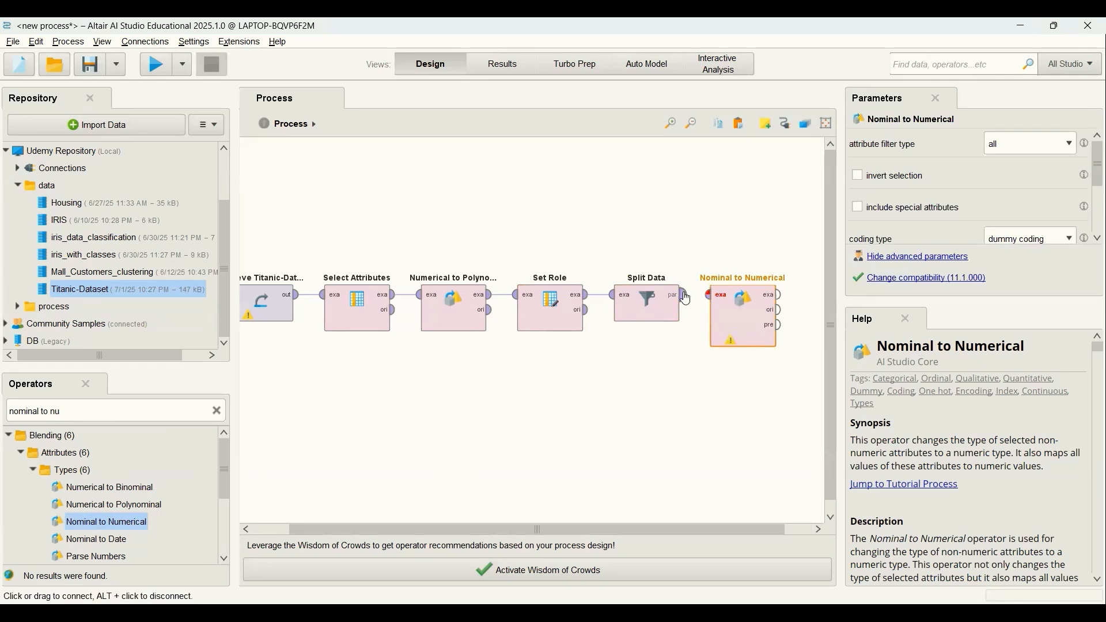
left_click(684, 296)
left_click(712, 303)
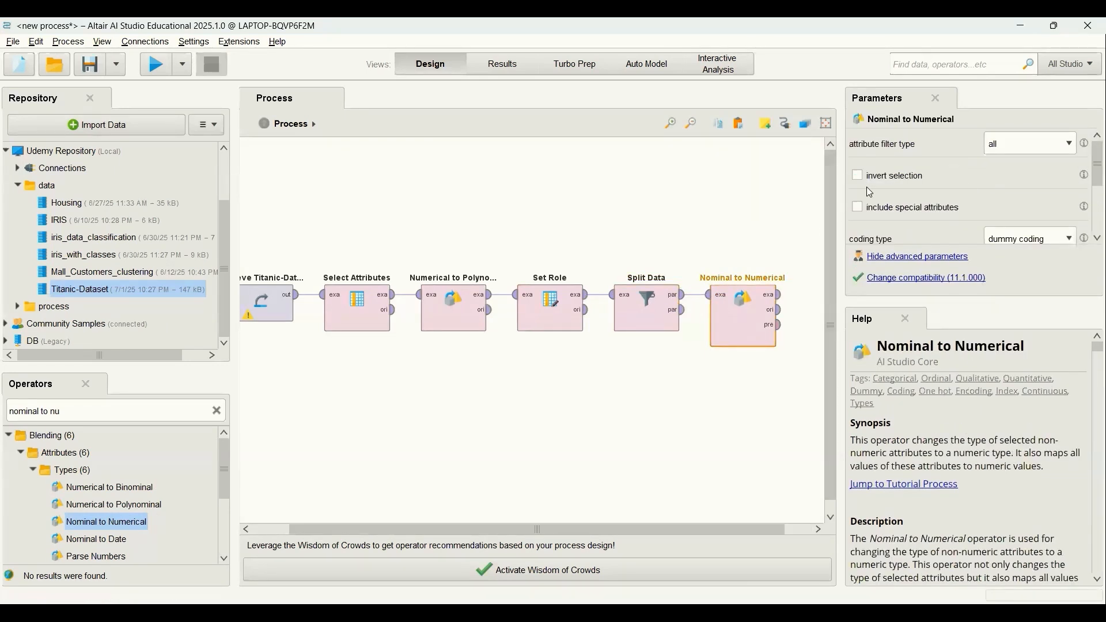
Set the Nominal to Numerical attribute filter type to subset and select the Embarked and Sex attributes.
left_click(1061, 152)
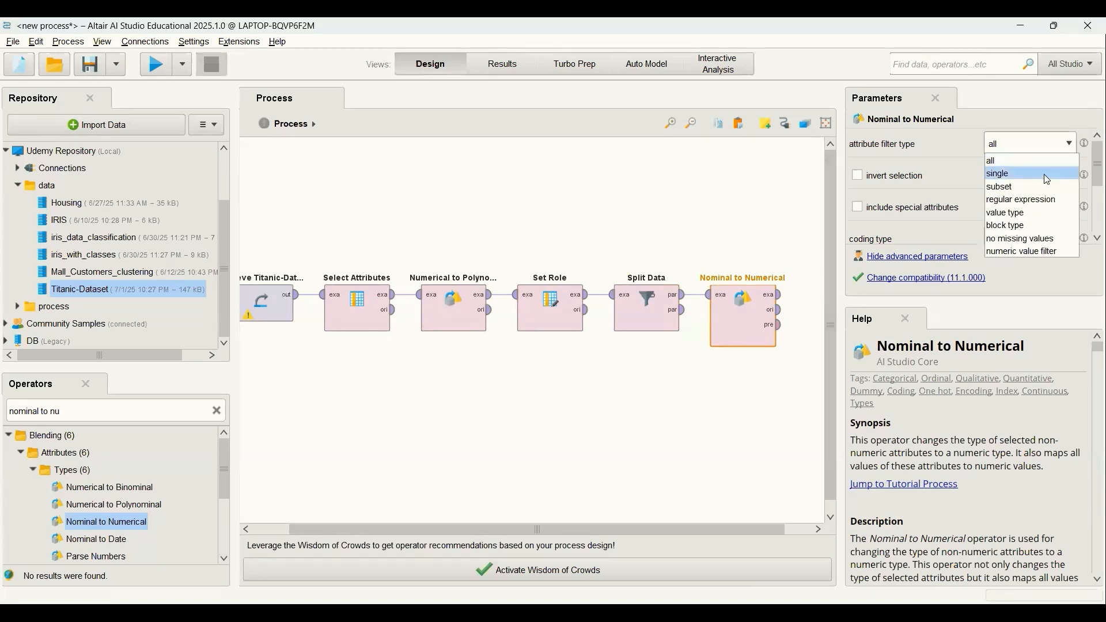
left_click(1044, 188)
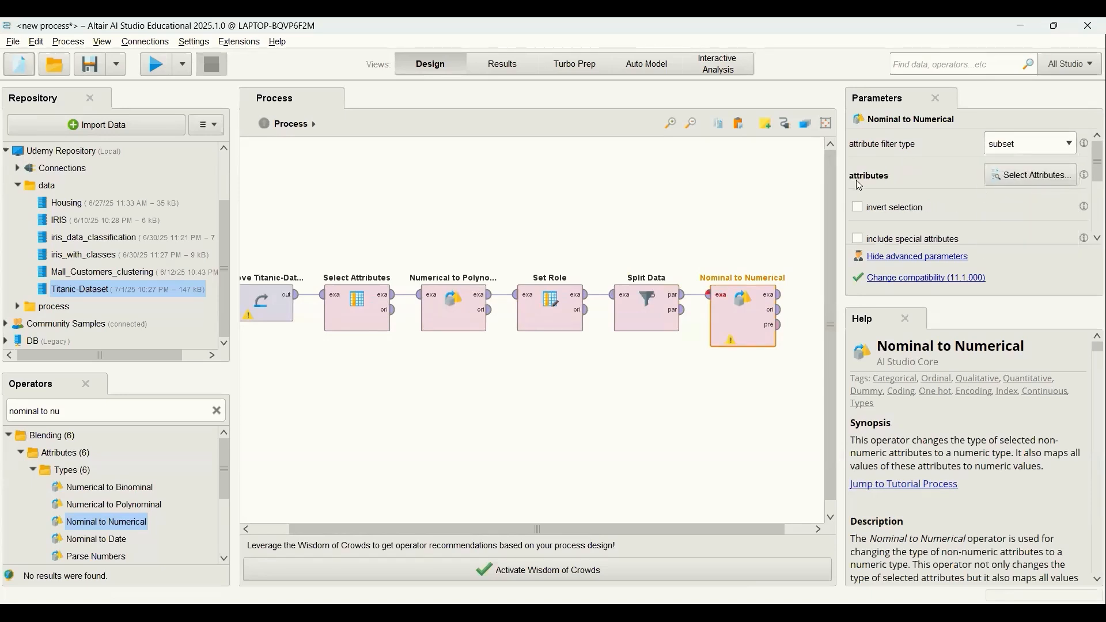
left_click(1015, 179)
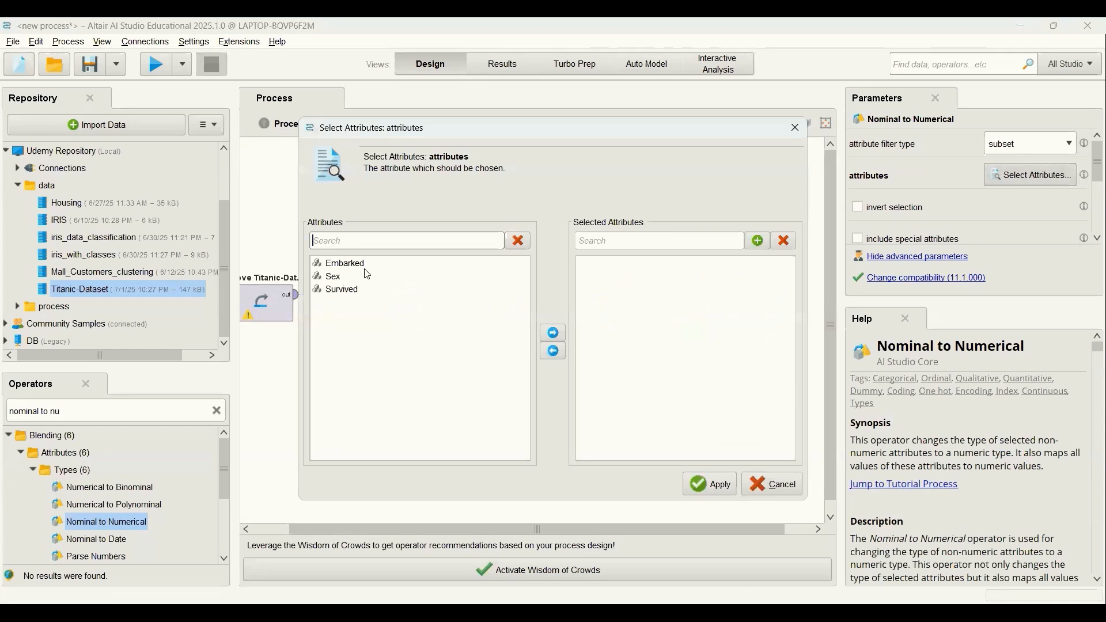
left_click(364, 264)
left_click(554, 334)
left_click(345, 265)
left_click(554, 334)
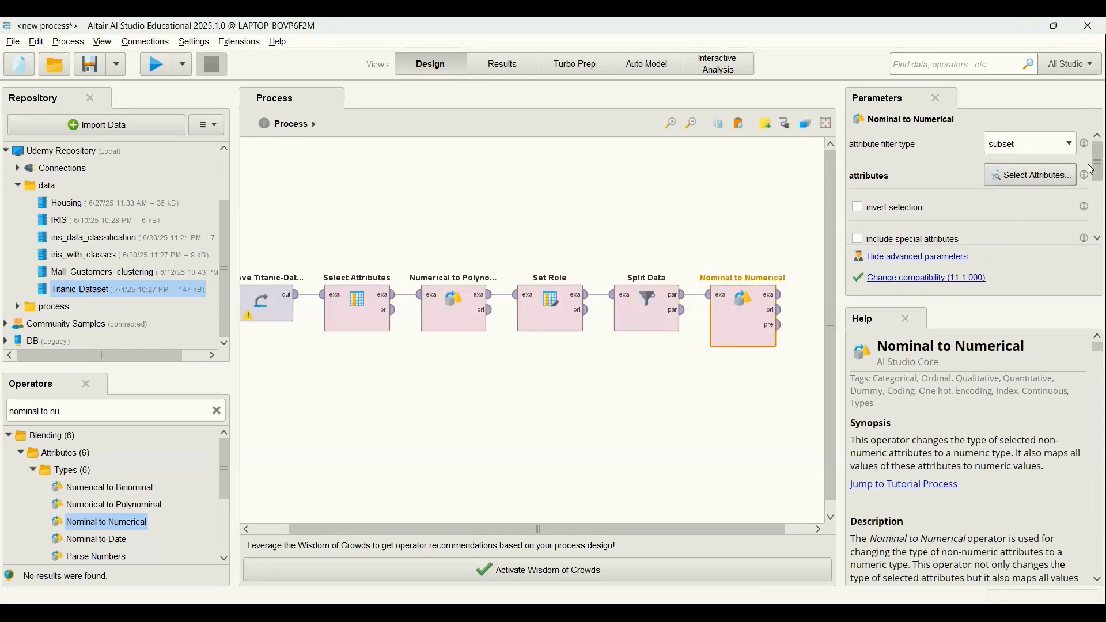
Enable comparison groups for the dummy coding and define C as the comparison group for Embarked.
scroll(1091, 196, "down", 2)
scroll(1090, 199, "down", 1)
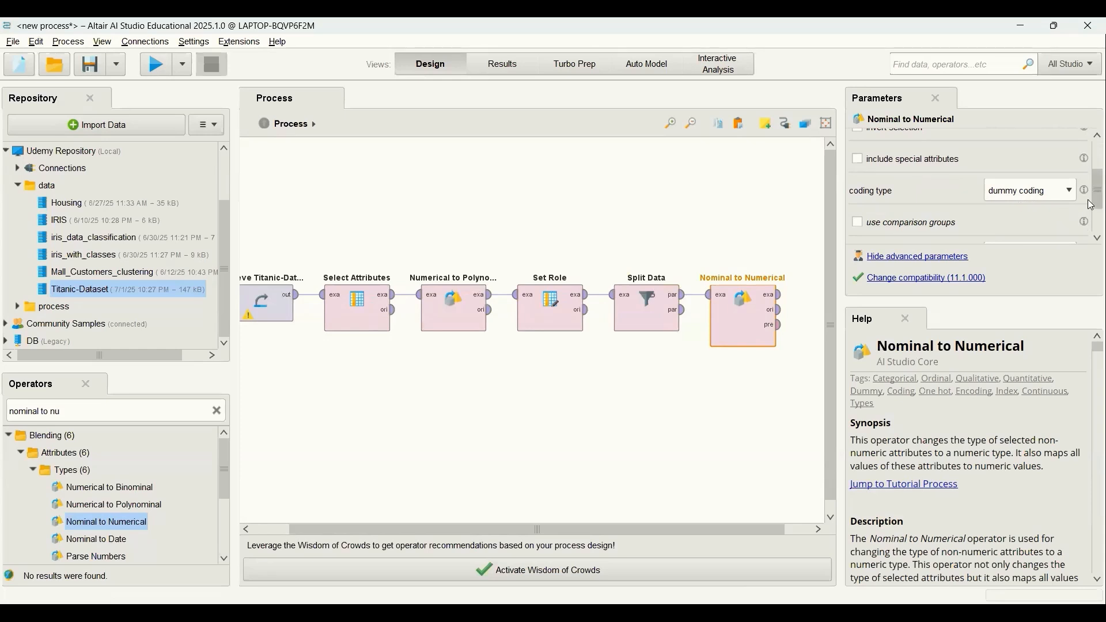
scroll(1092, 201, "down", 1)
scroll(1093, 201, "down", 1)
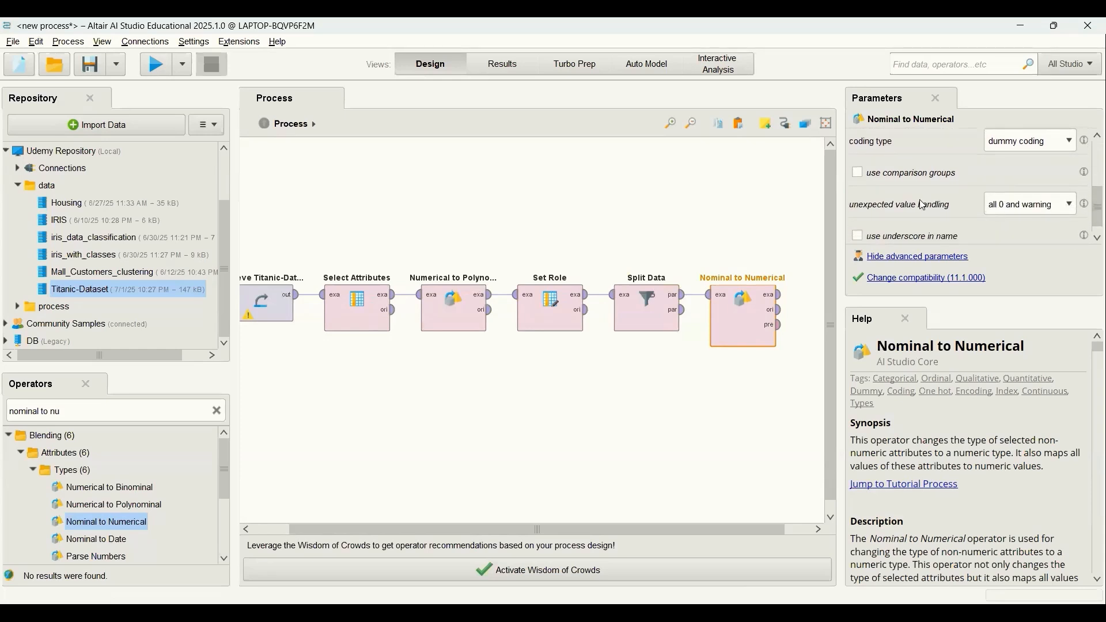
left_click(861, 174)
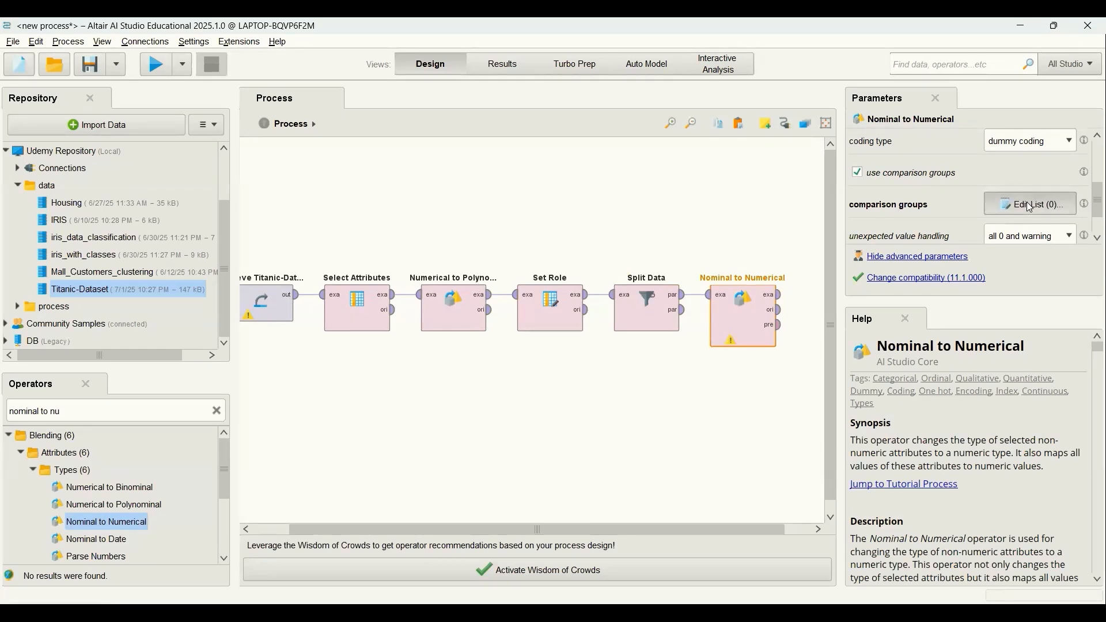
left_click(1032, 206)
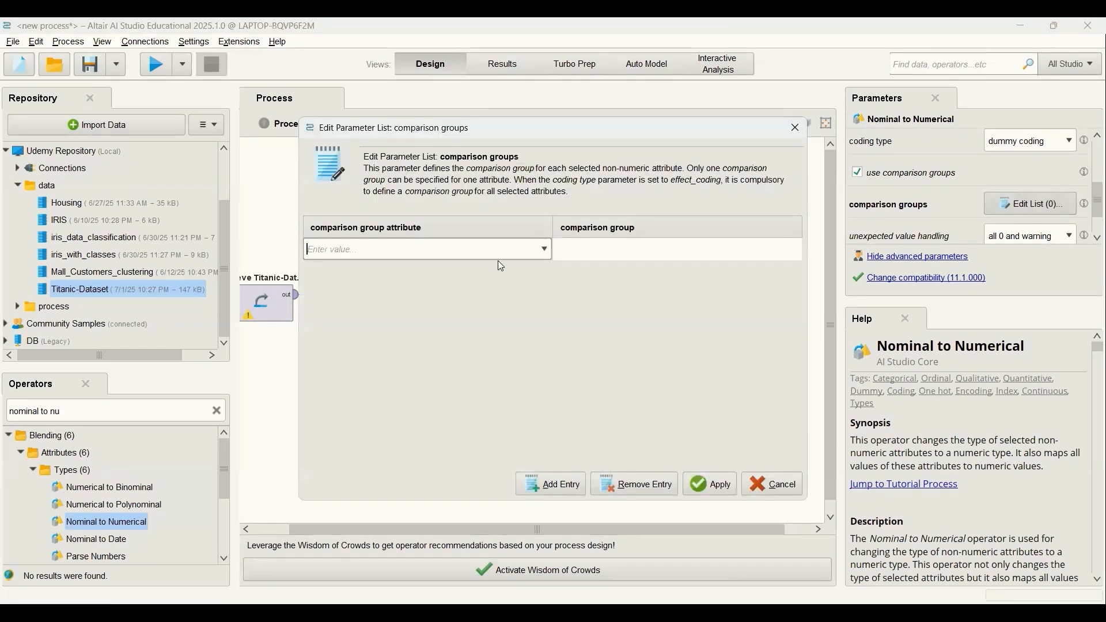
left_click(545, 250)
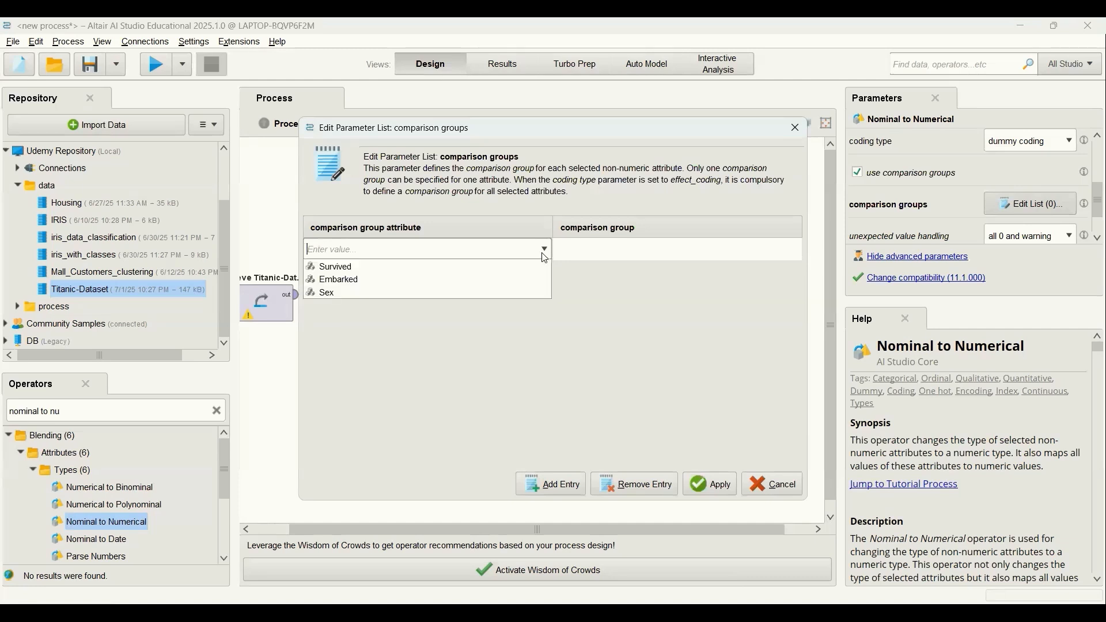
left_click(485, 280)
left_click(586, 249)
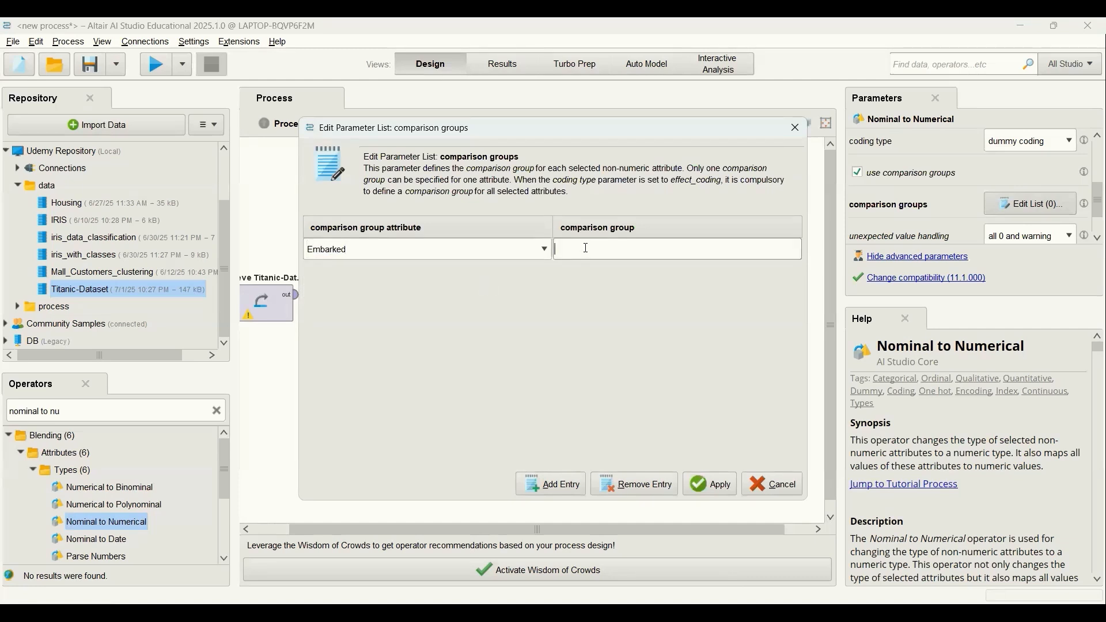
type("Q")
Add a second comparison group entry with female for the Sex attribute and apply the list.
left_click(548, 484)
left_click(540, 279)
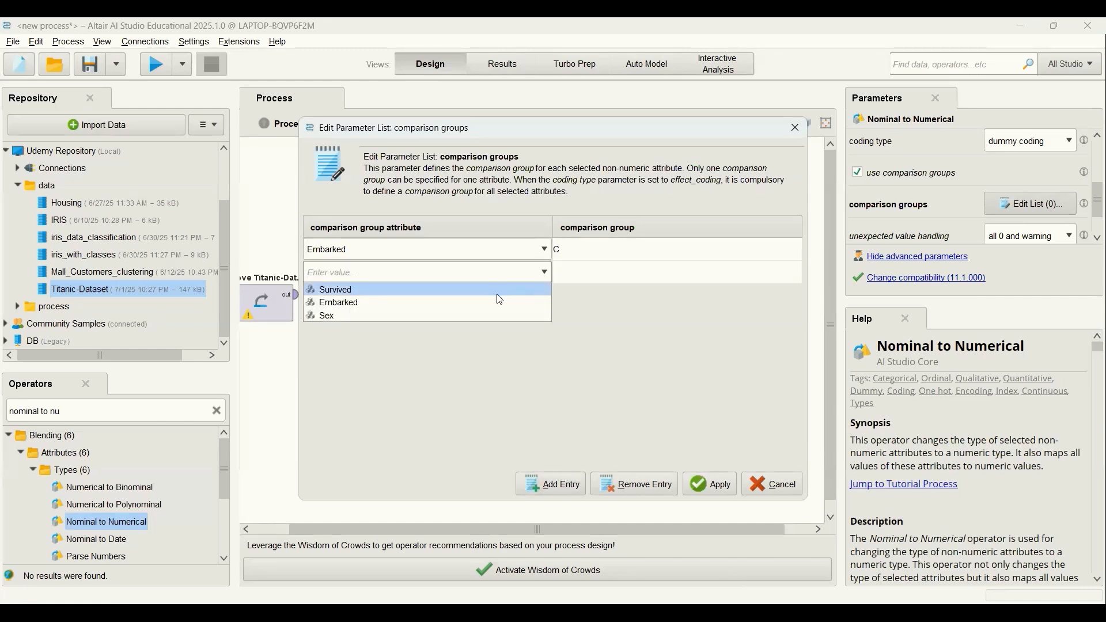
left_click(491, 311)
left_click(582, 271)
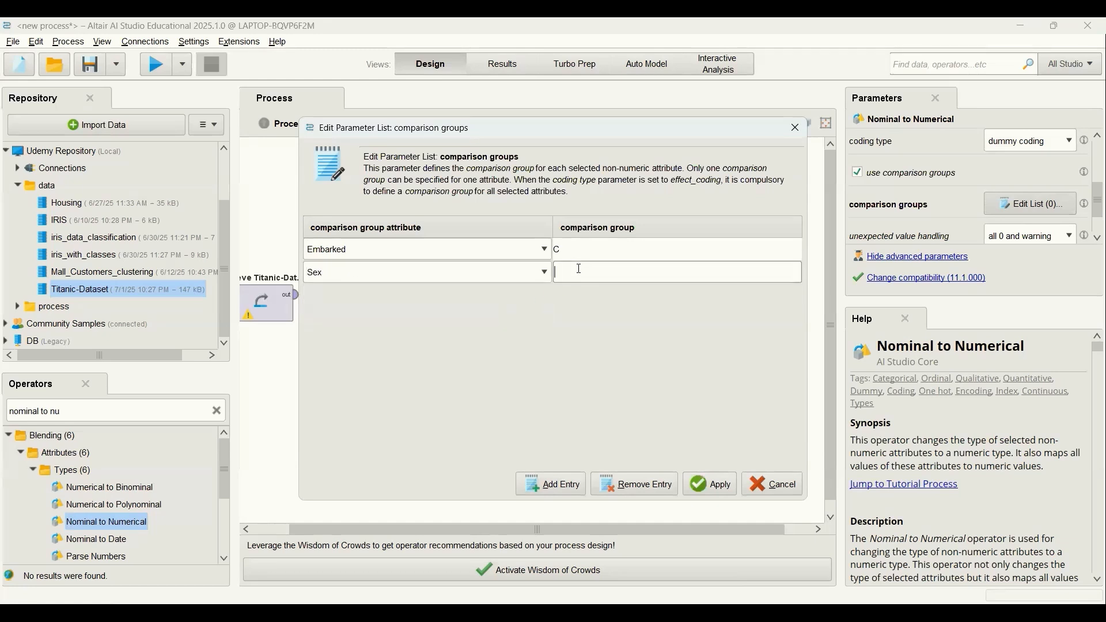
type("female")
left_click(714, 487)
scroll(1090, 224, "down", 2)
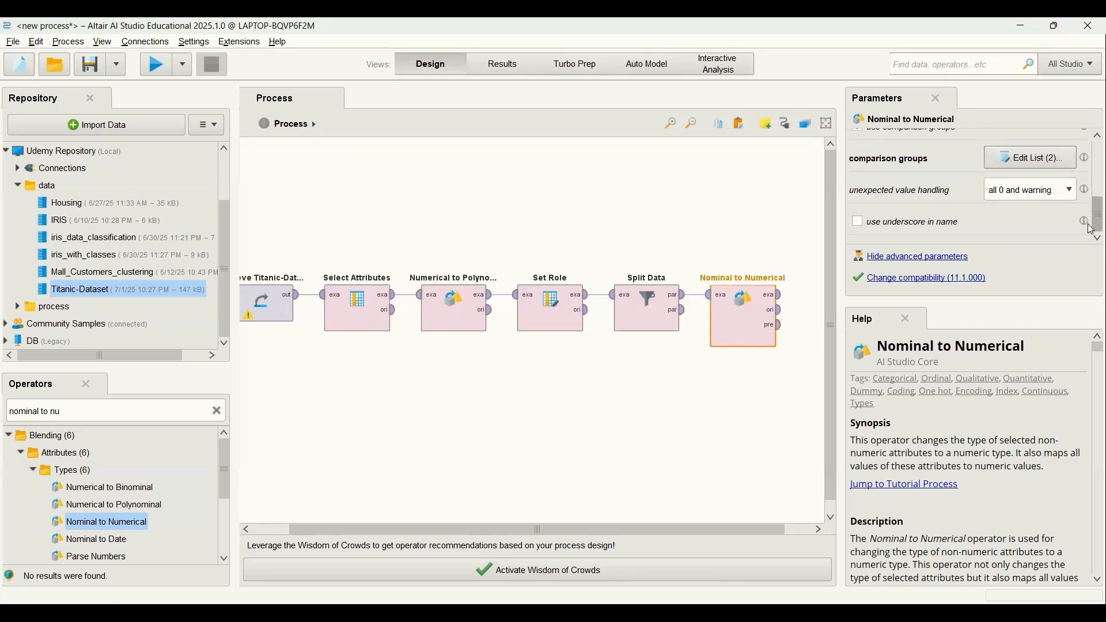
Run the process with Nominal to Numerical's example set output connected to the result port and examine the converted data.
left_click(781, 302)
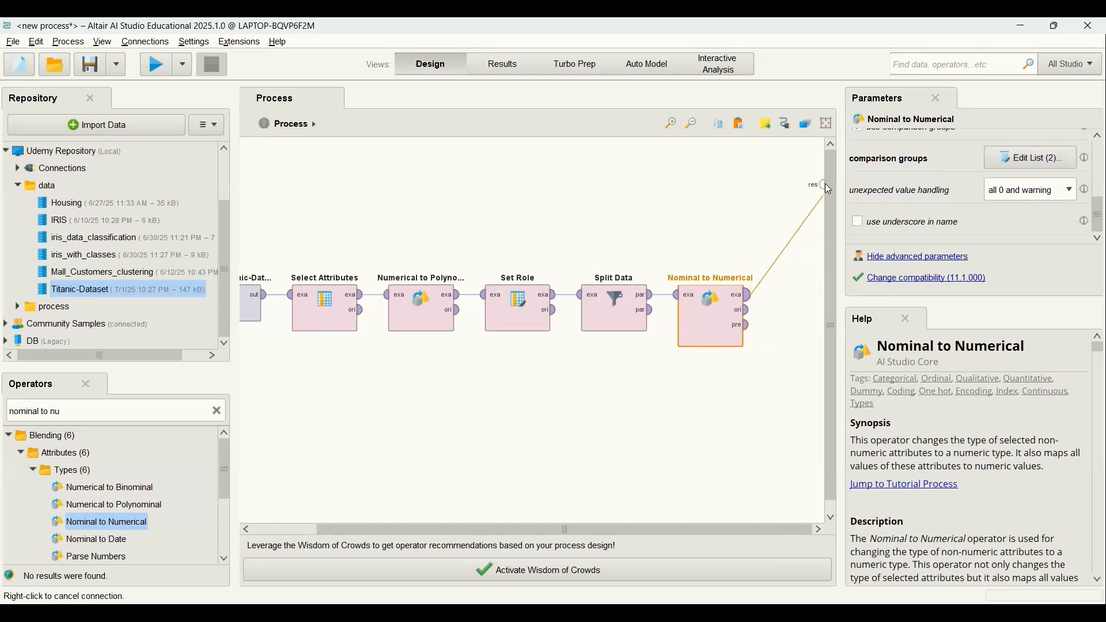
left_click(825, 185)
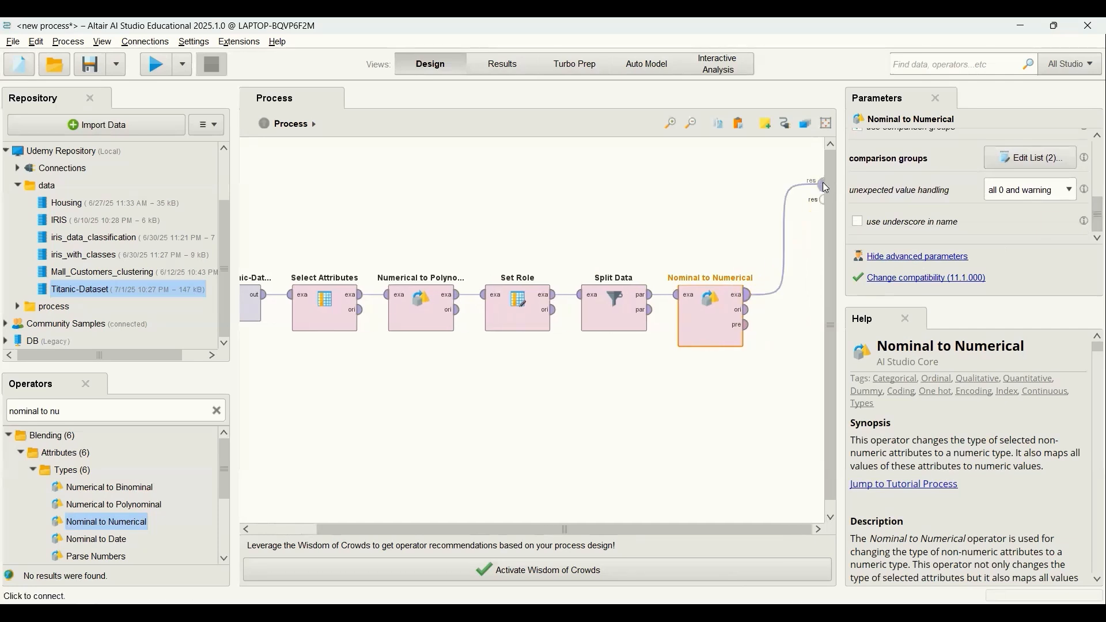
left_click(167, 71)
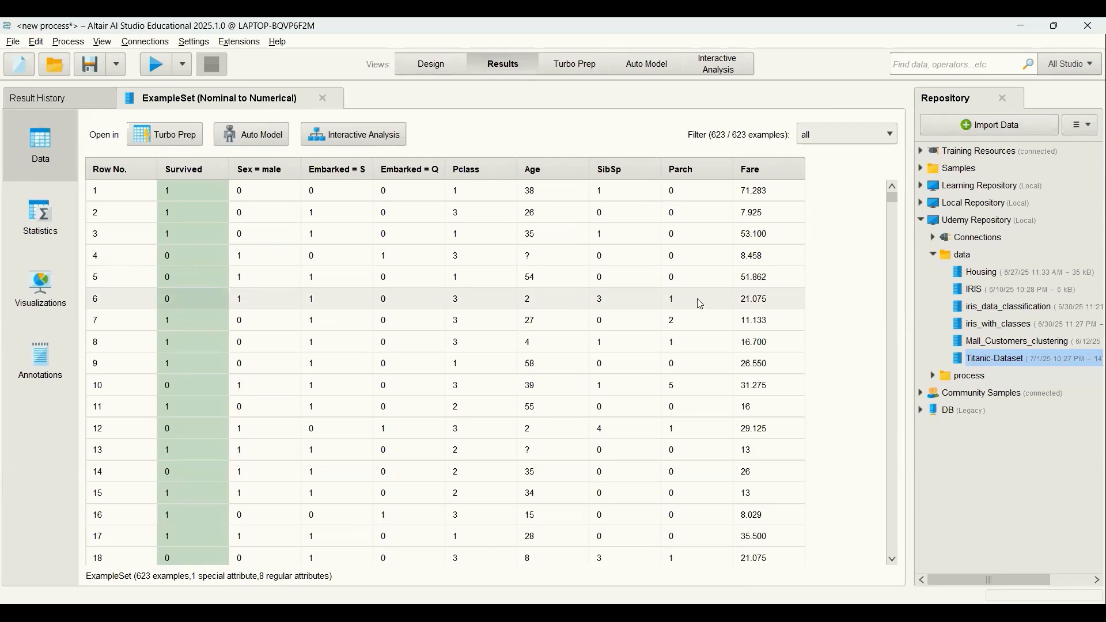
key("F8")
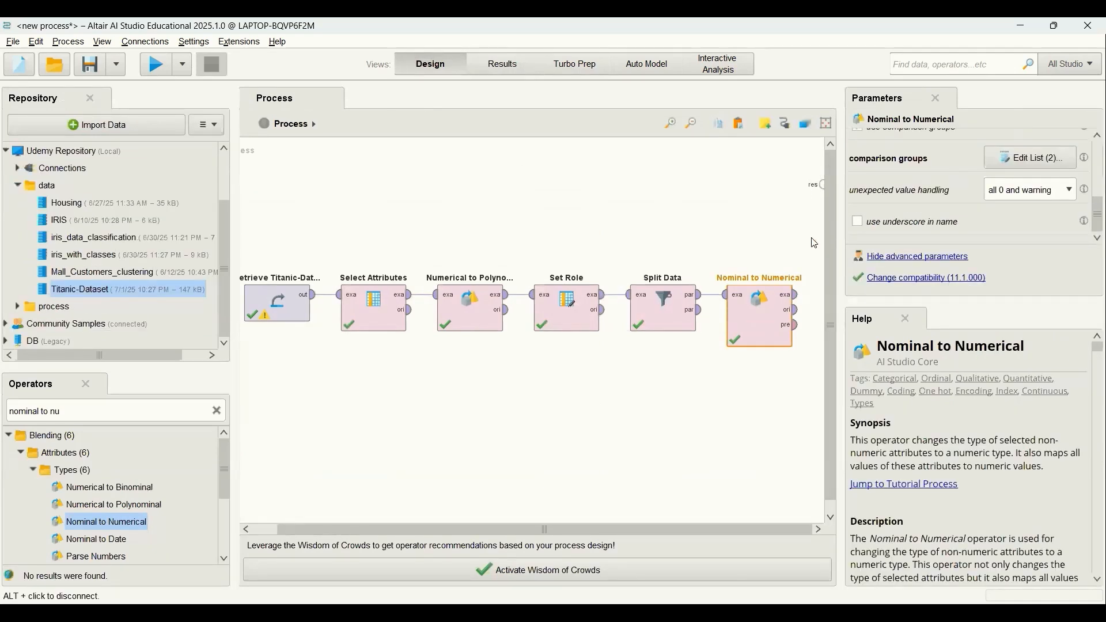
Add a Replace Missing Values operator after Nominal to Numerical and connect the example set output to its input.
left_click(217, 412)
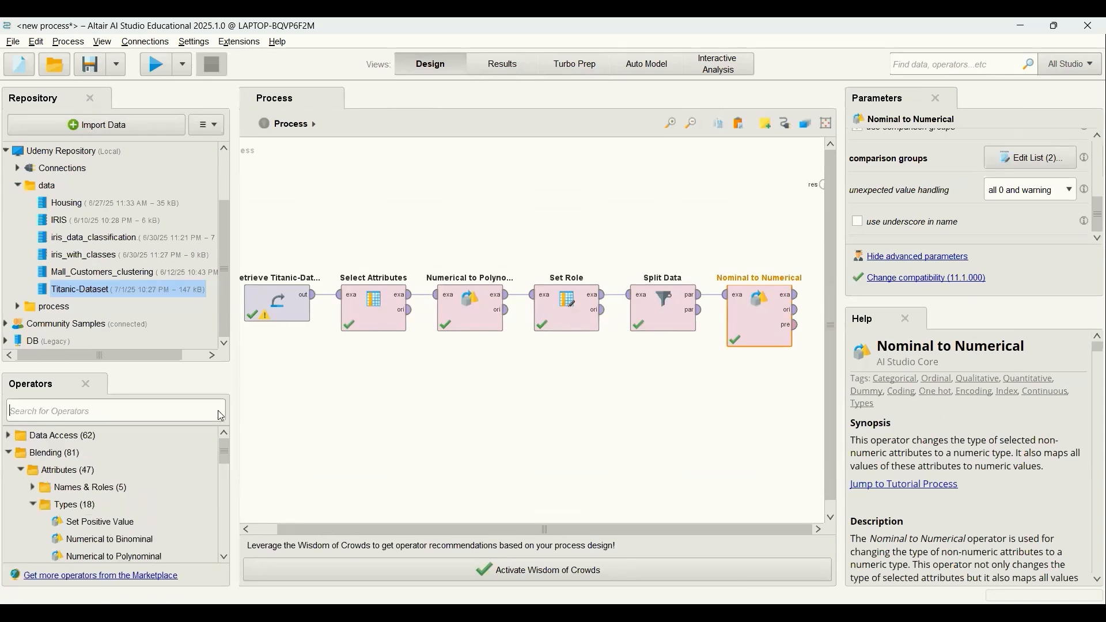
left_click(166, 413)
type("repla")
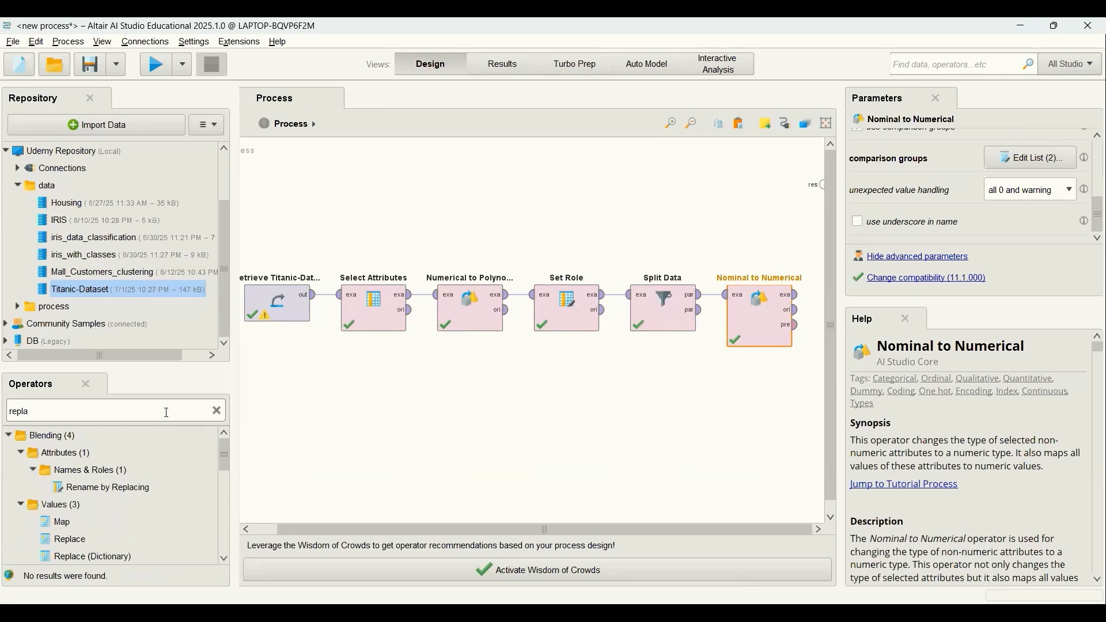
type("ce miss")
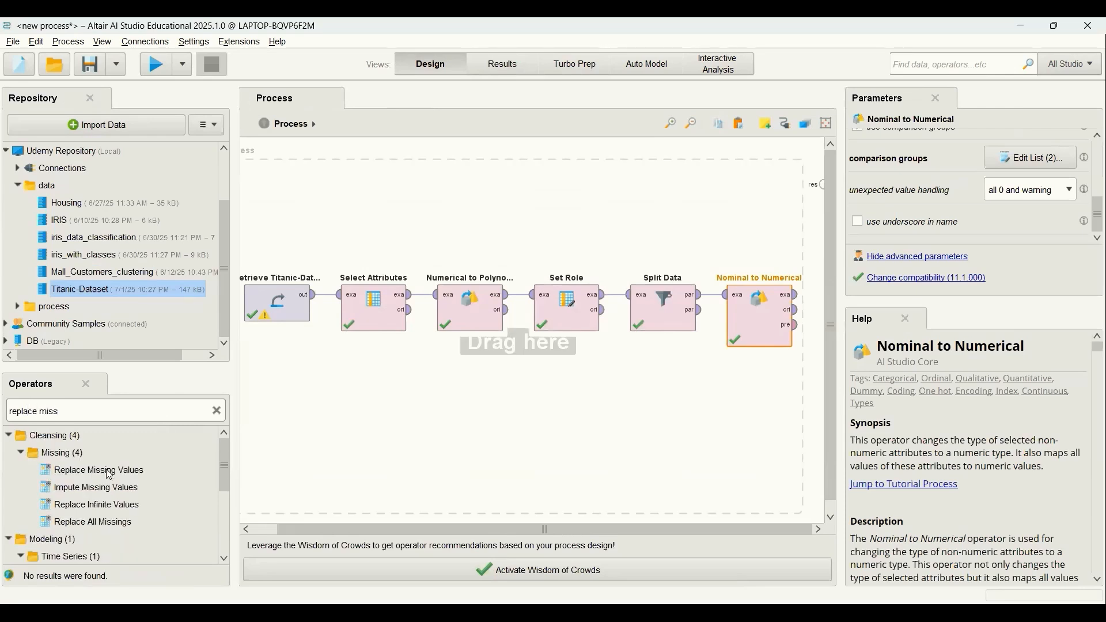
left_click_drag(110, 475, 683, 309)
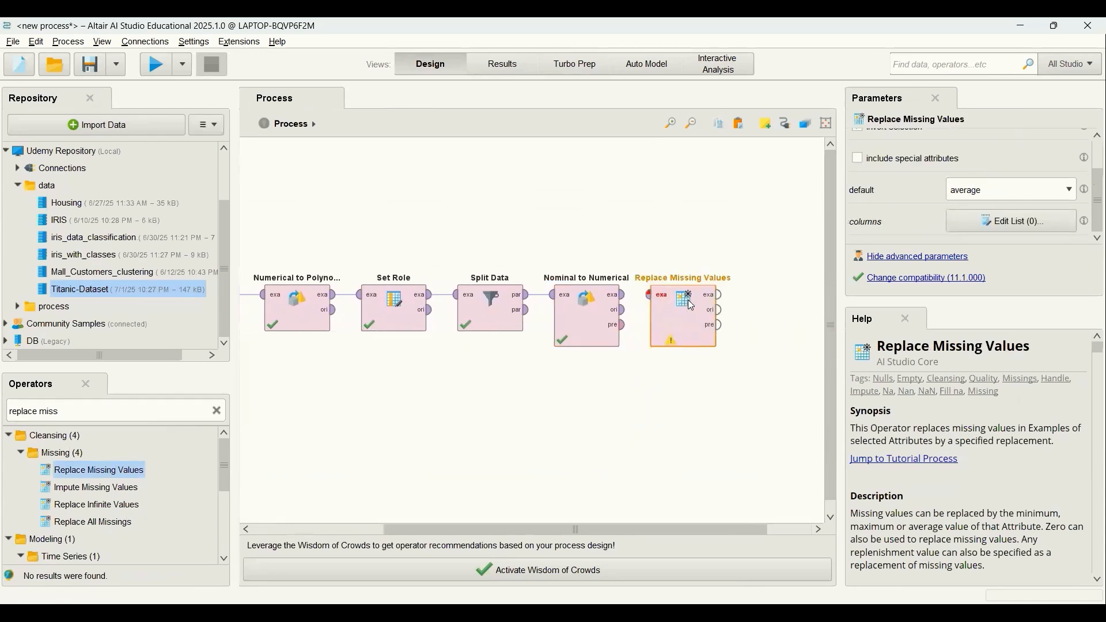
left_click_drag(628, 301, 651, 296)
Set the Replace Missing Values attribute filter type to single and choose the Age attribute.
left_click(677, 320)
scroll(1093, 202, "up", 3)
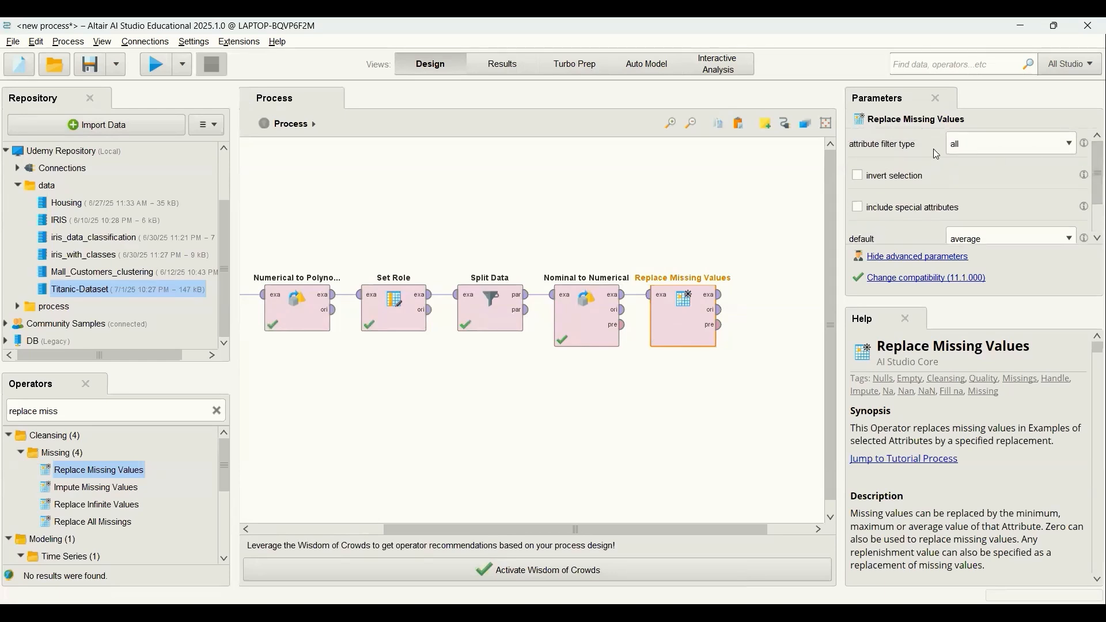
left_click(1067, 144)
left_click(1037, 175)
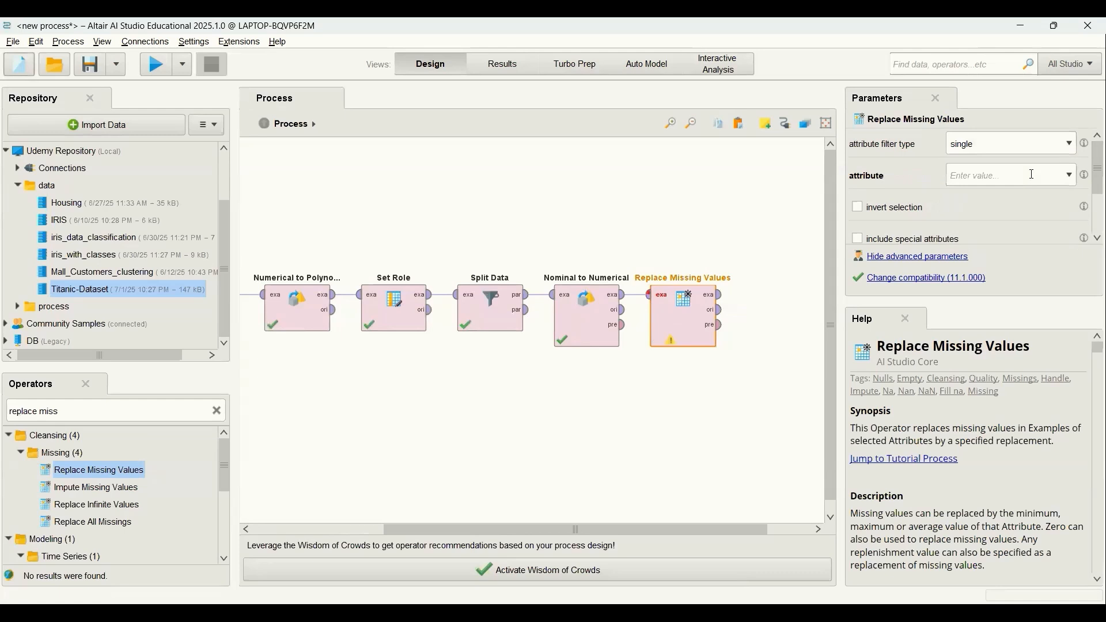
left_click(1069, 176)
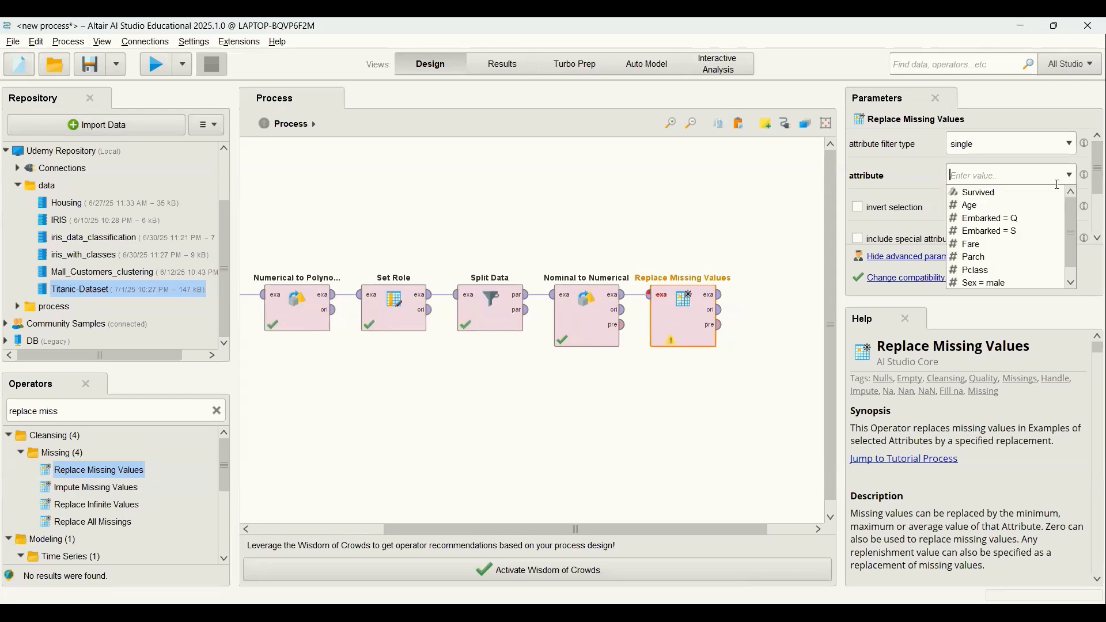
left_click(1018, 206)
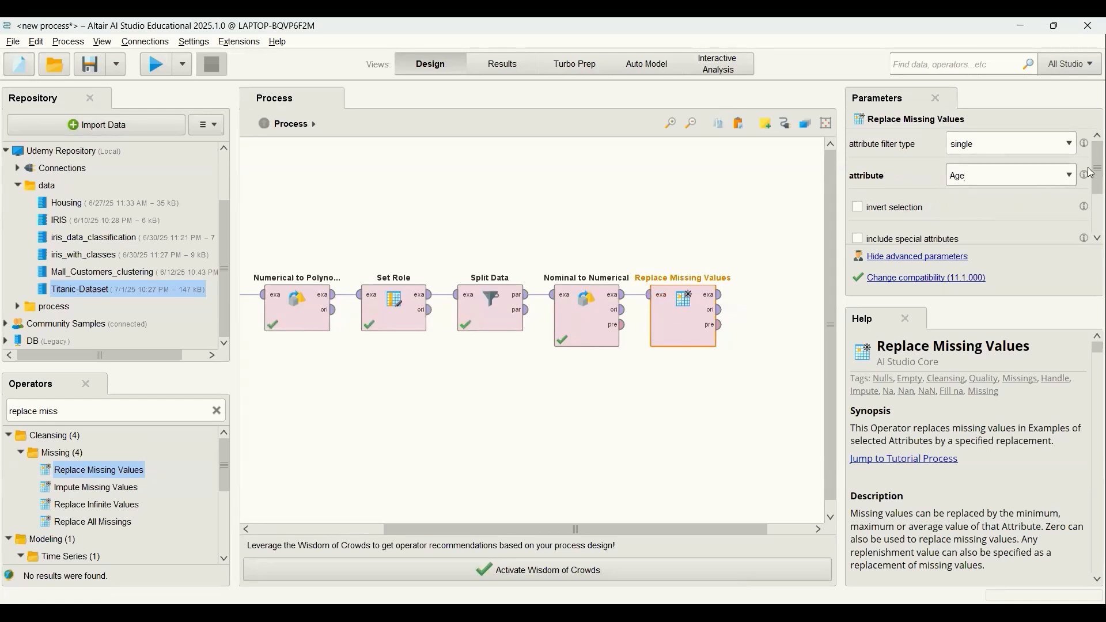
scroll(1093, 184, "down", 3)
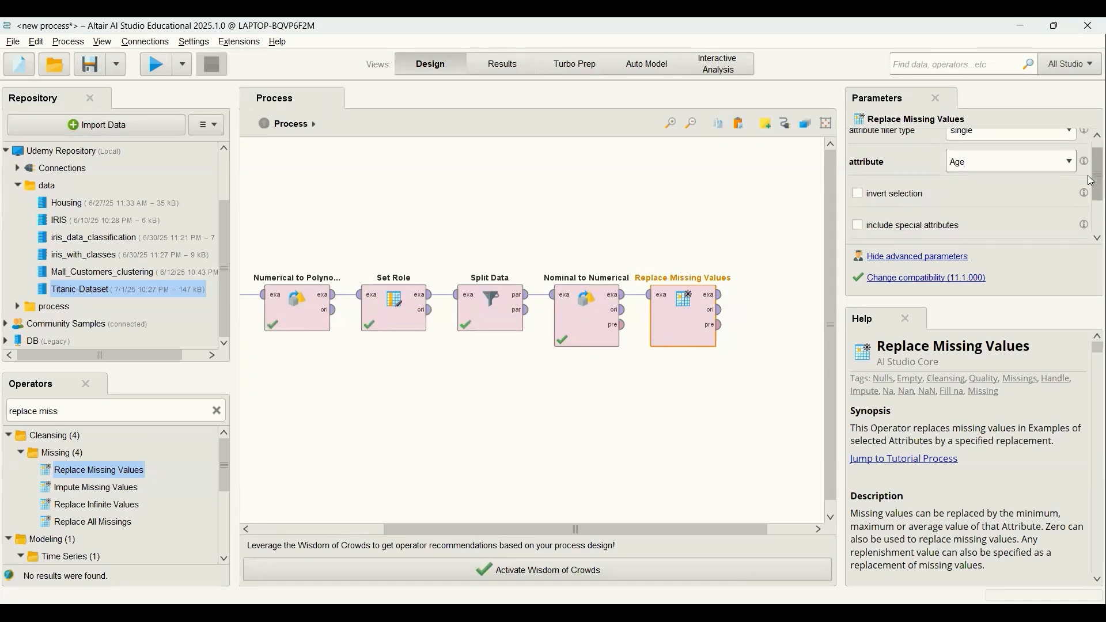
scroll(1093, 199, "down", 1)
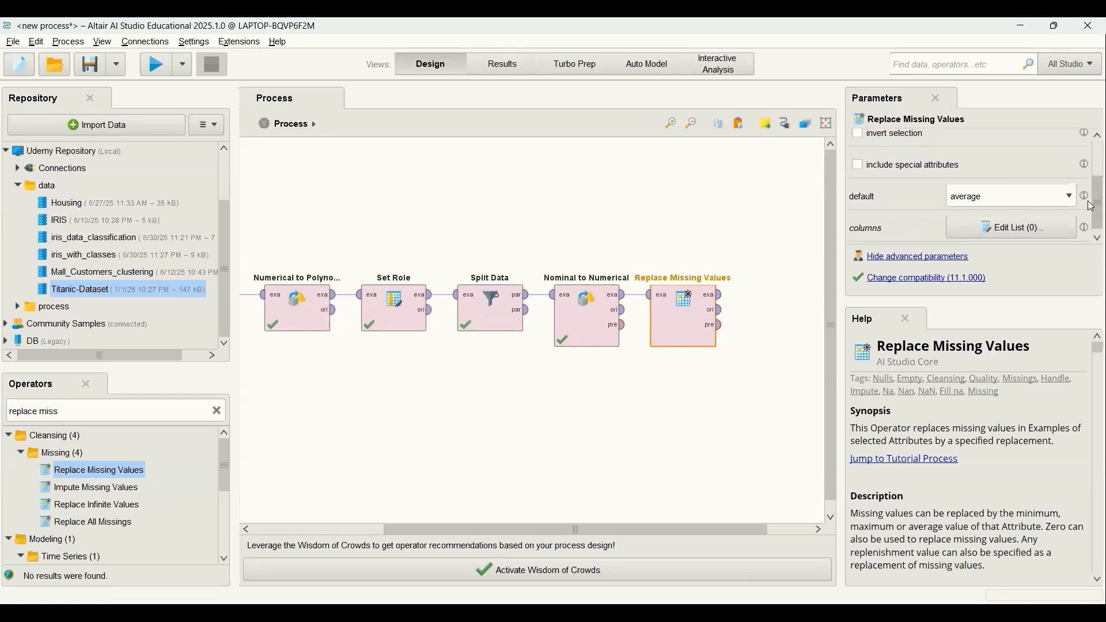
Run the process with Replace Missing Values temporarily connected to the result port and examine the attribute statistics for missing values.
left_click(722, 295)
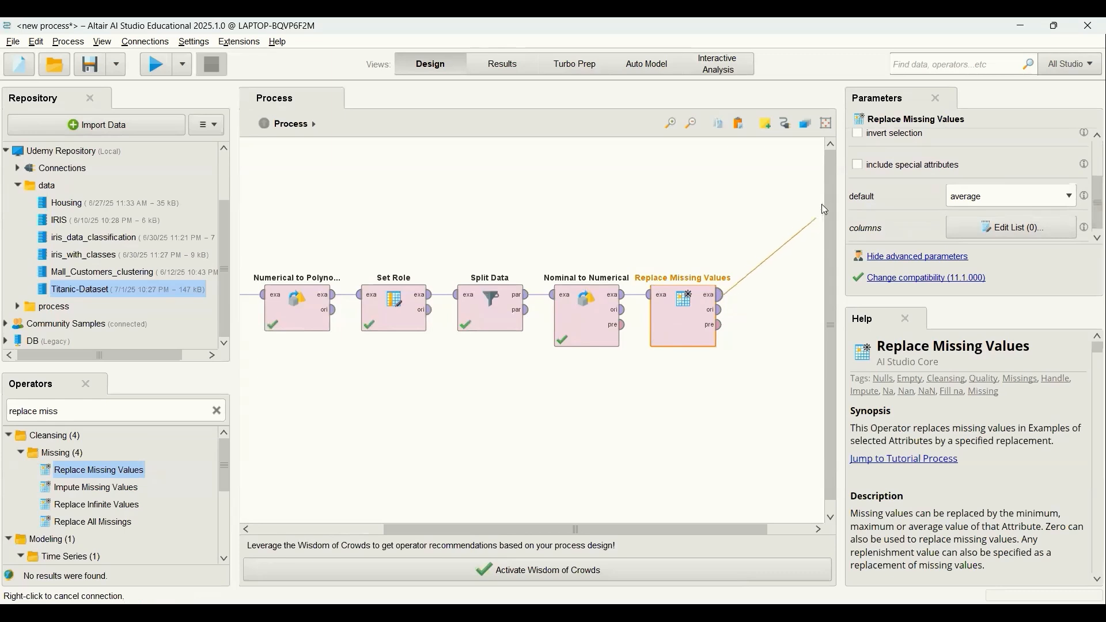
left_click(823, 185)
left_click(153, 72)
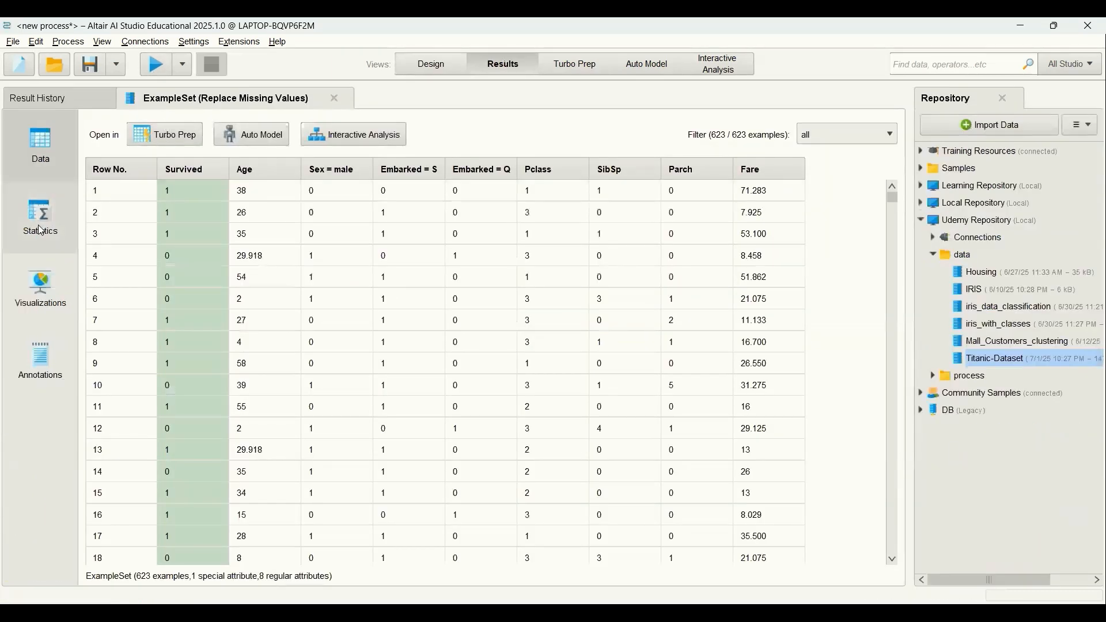
left_click(40, 230)
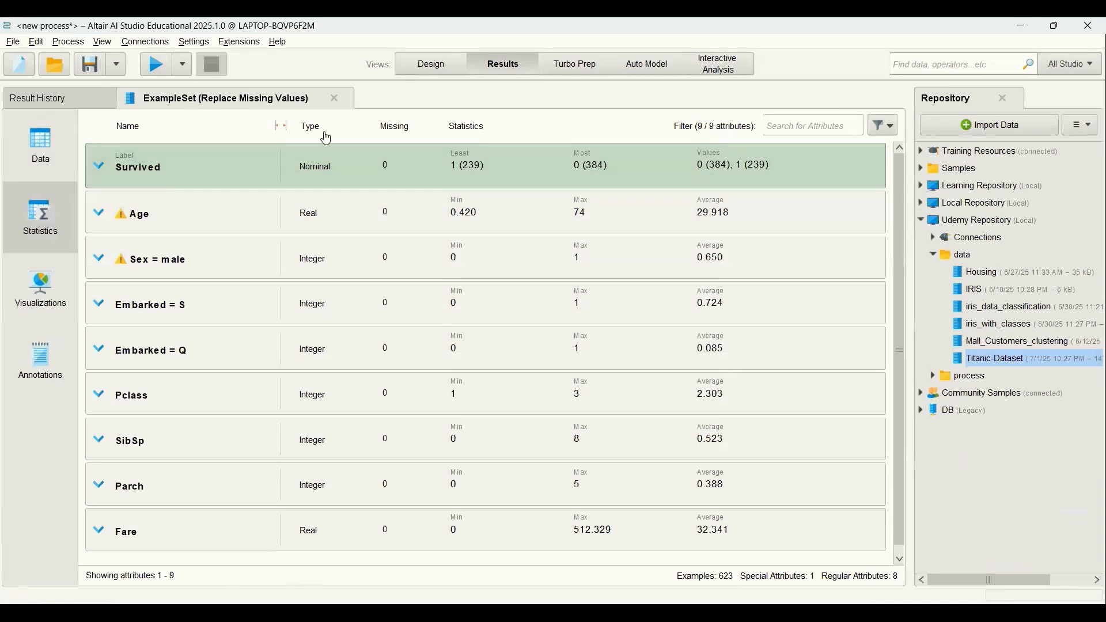
left_click(431, 63)
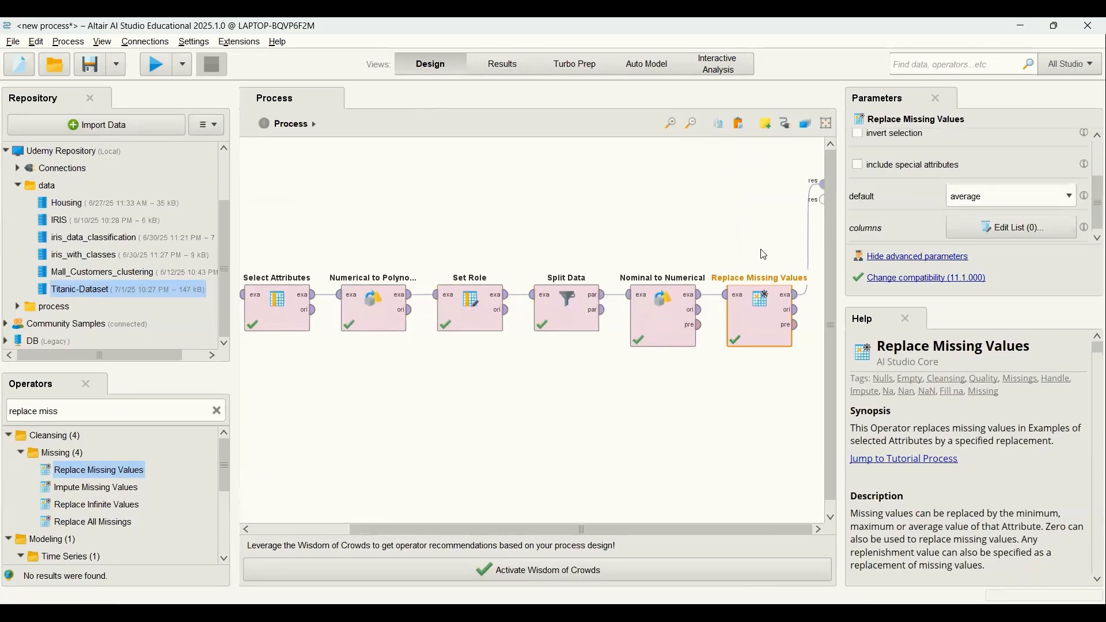
left_click(809, 239)
Add a Logistic Regression operator to the process after Replace Missing Values.
left_click(218, 411)
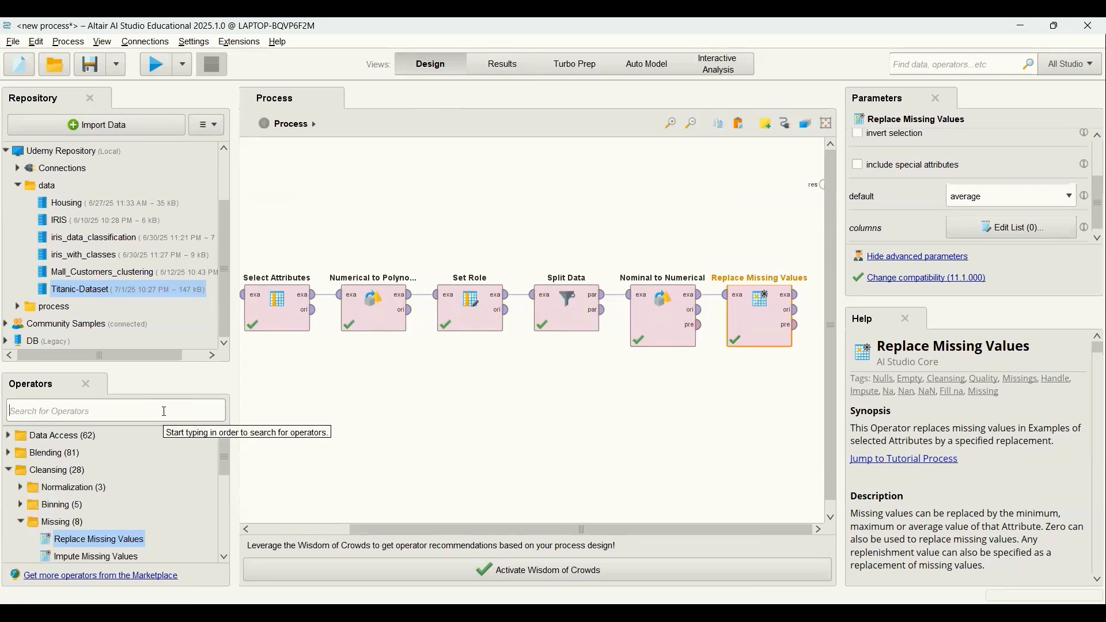
type("log")
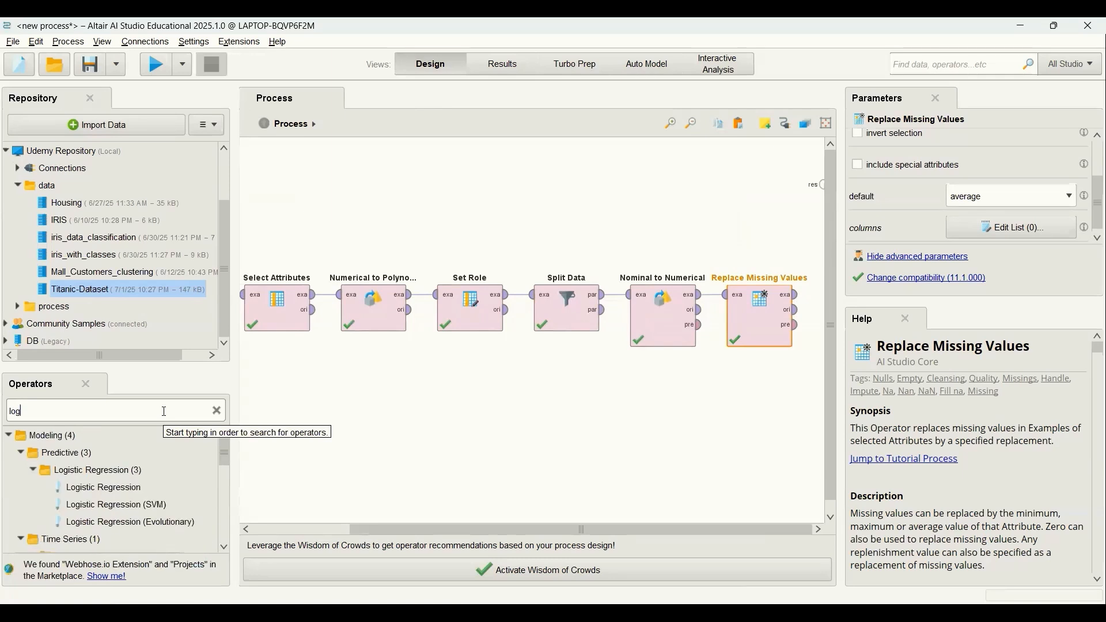
type("istic reg")
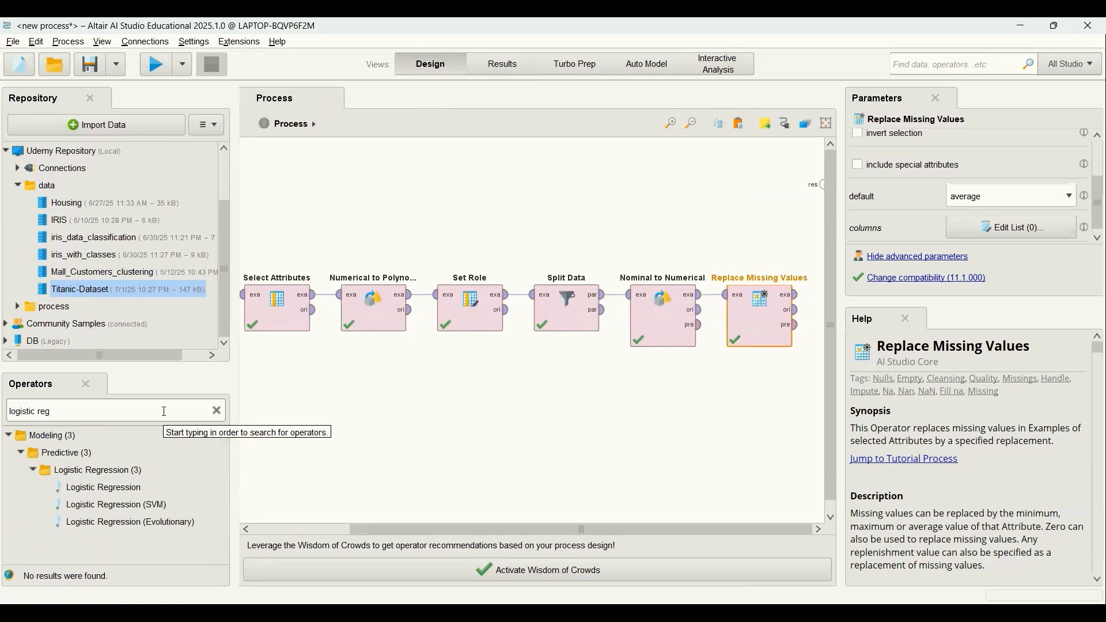
left_click(100, 490)
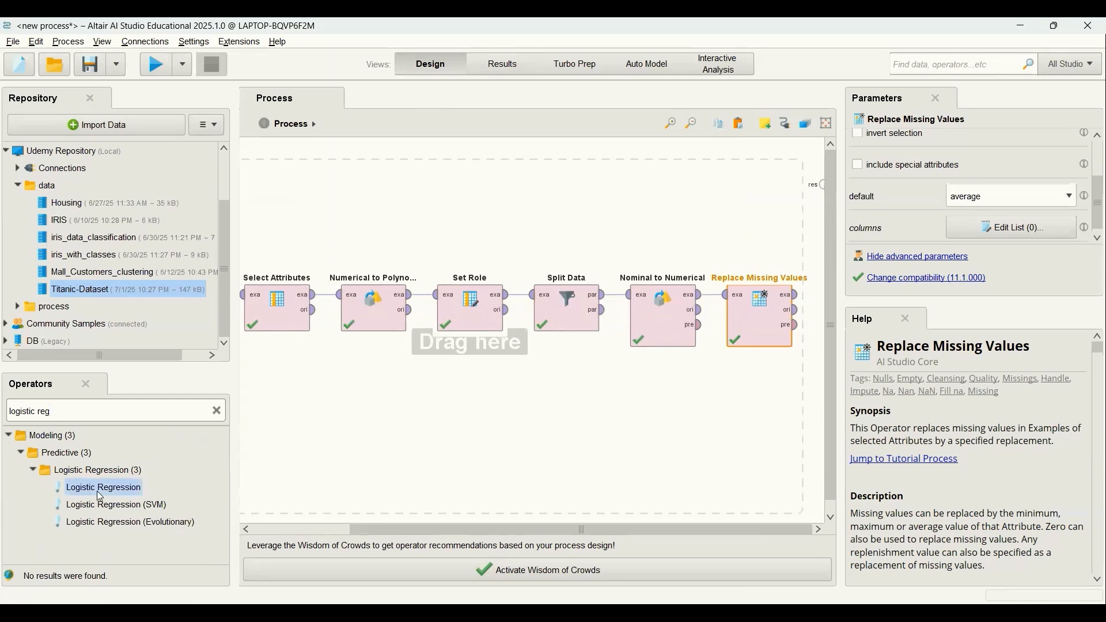
left_click_drag(99, 494, 447, 461)
left_click_drag(663, 441, 765, 257)
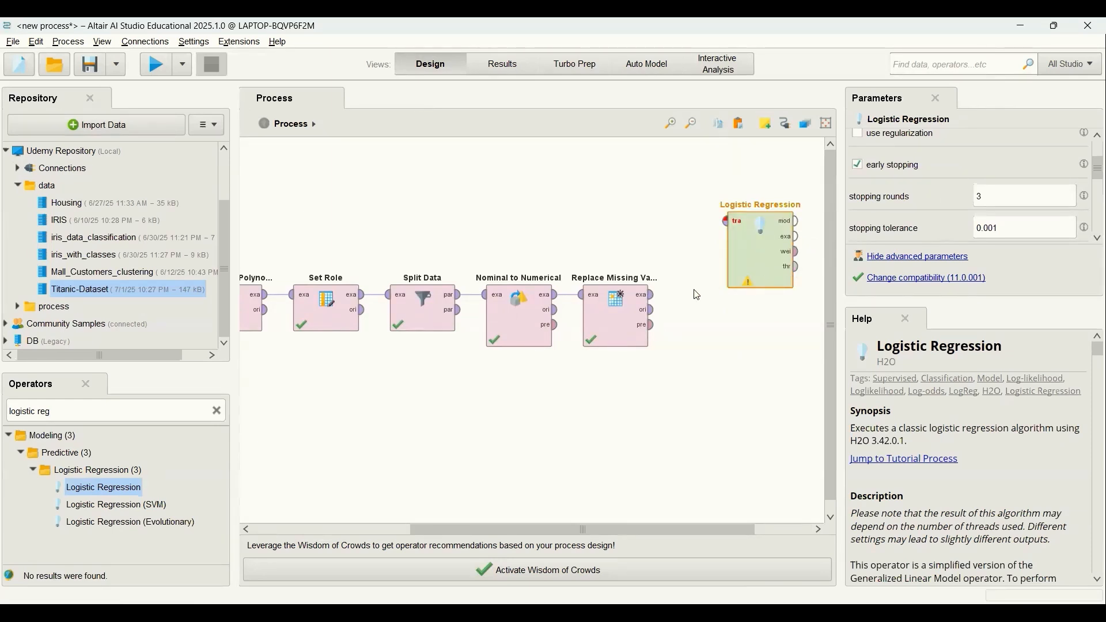
Connect the example set output of Replace Missing Values to Logistic Regression's training input and review the model's parameters.
left_click(654, 295)
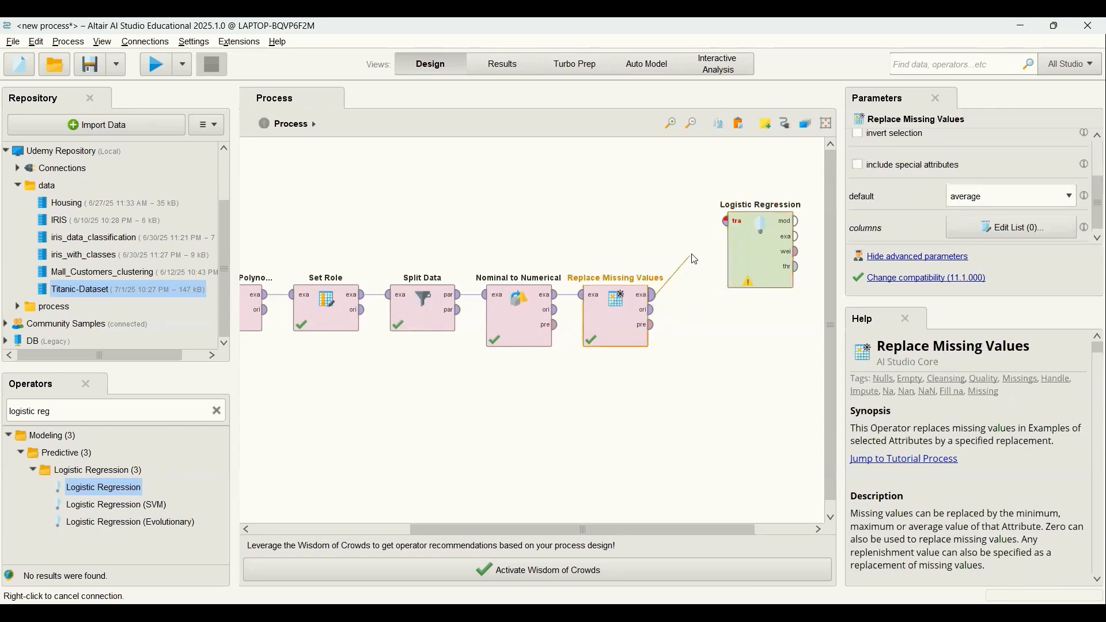
left_click(726, 222)
left_click(752, 258)
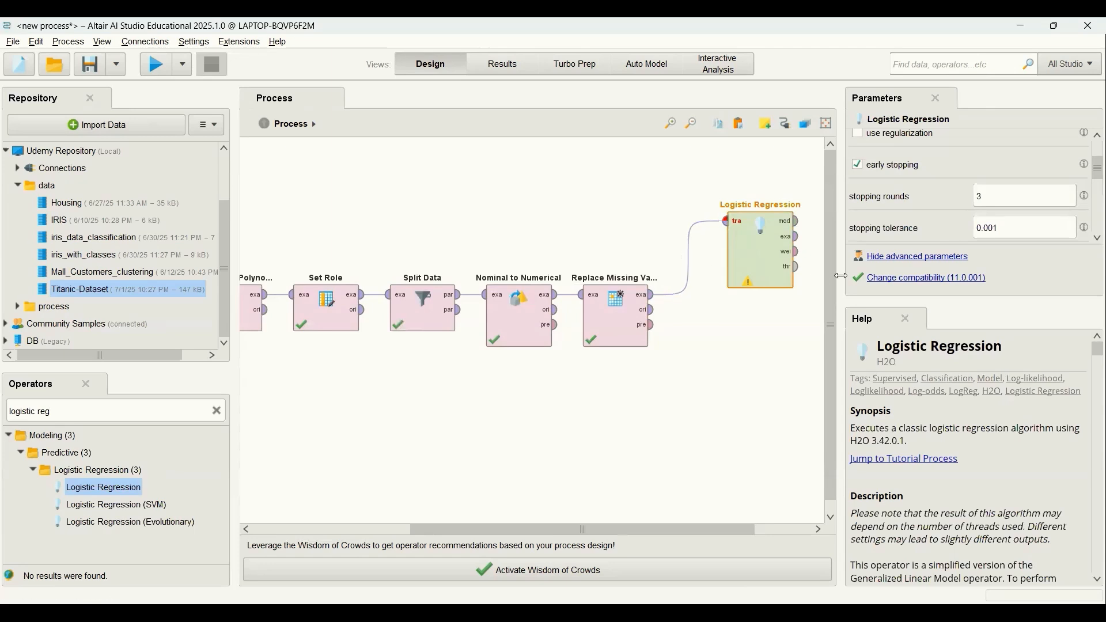
scroll(1093, 162, "up", 3)
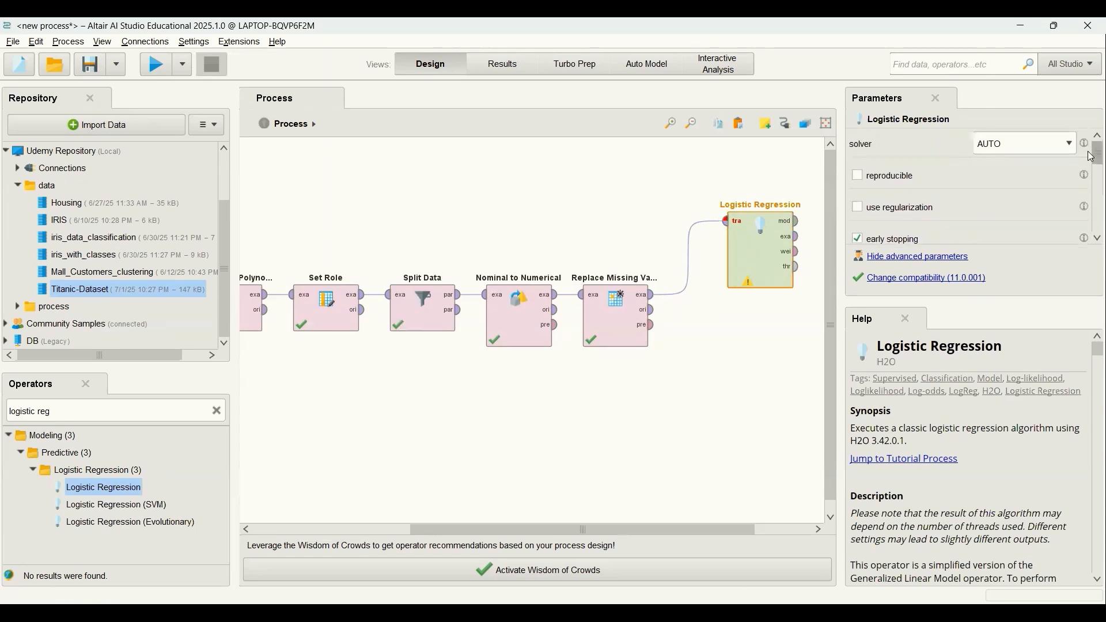
scroll(1093, 165, "down", 1)
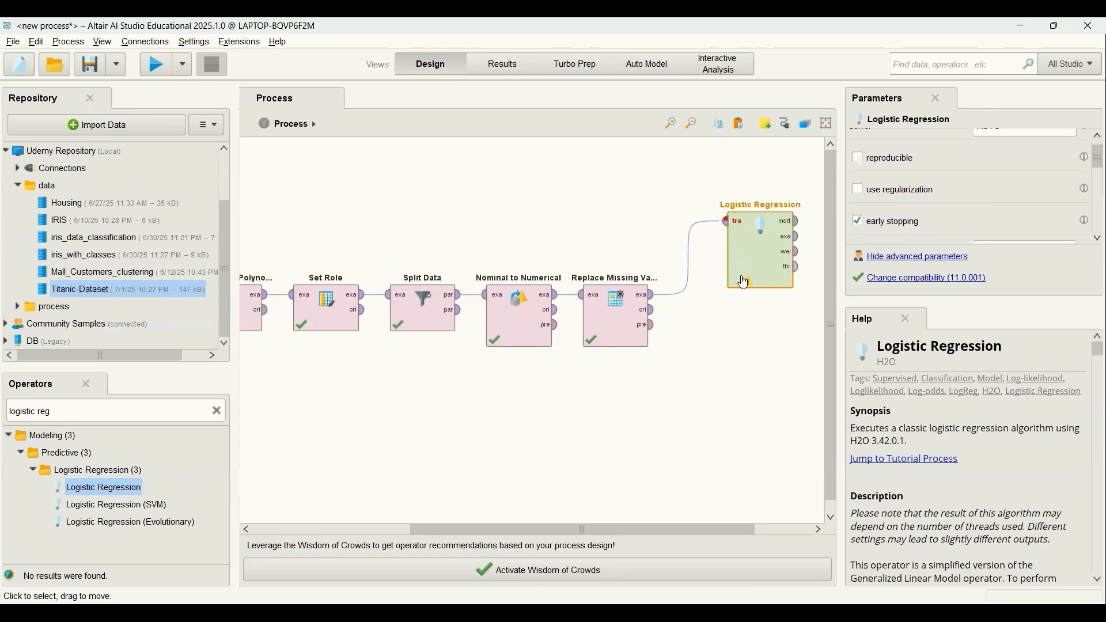
Add a Multiply operator after Logistic Regression and connect the model output to its input.
left_click_drag(623, 530, 720, 533)
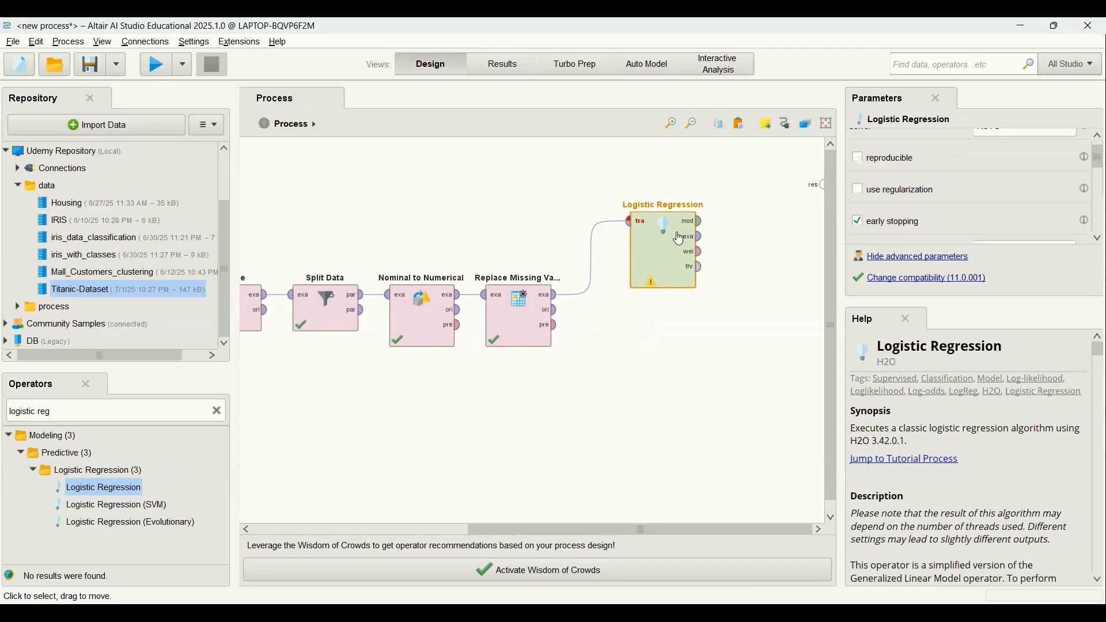
left_click(217, 411)
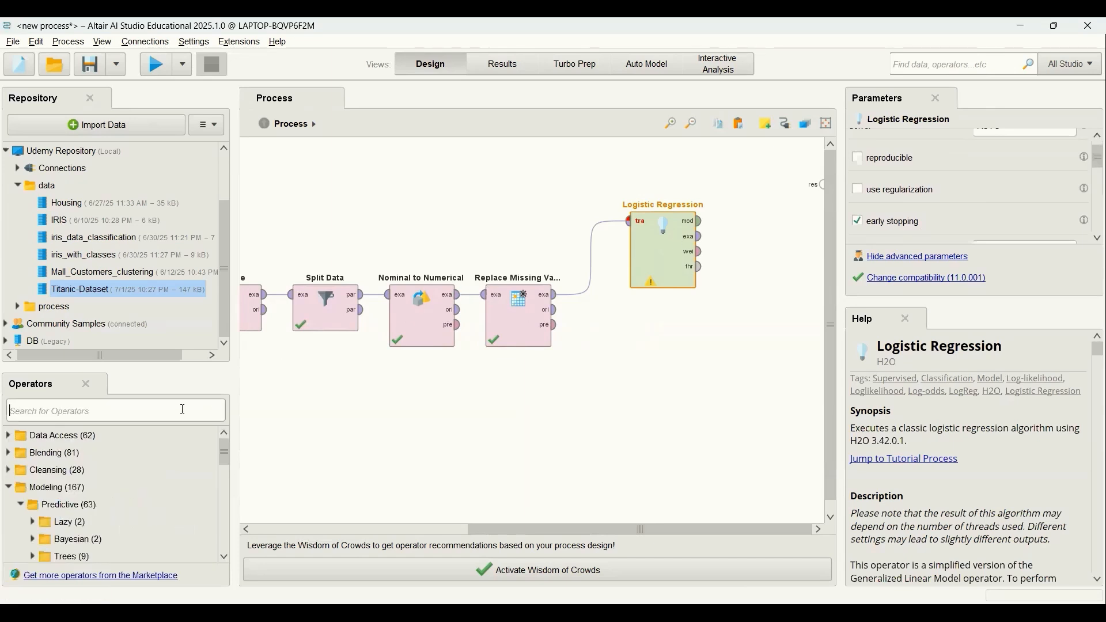
type("m")
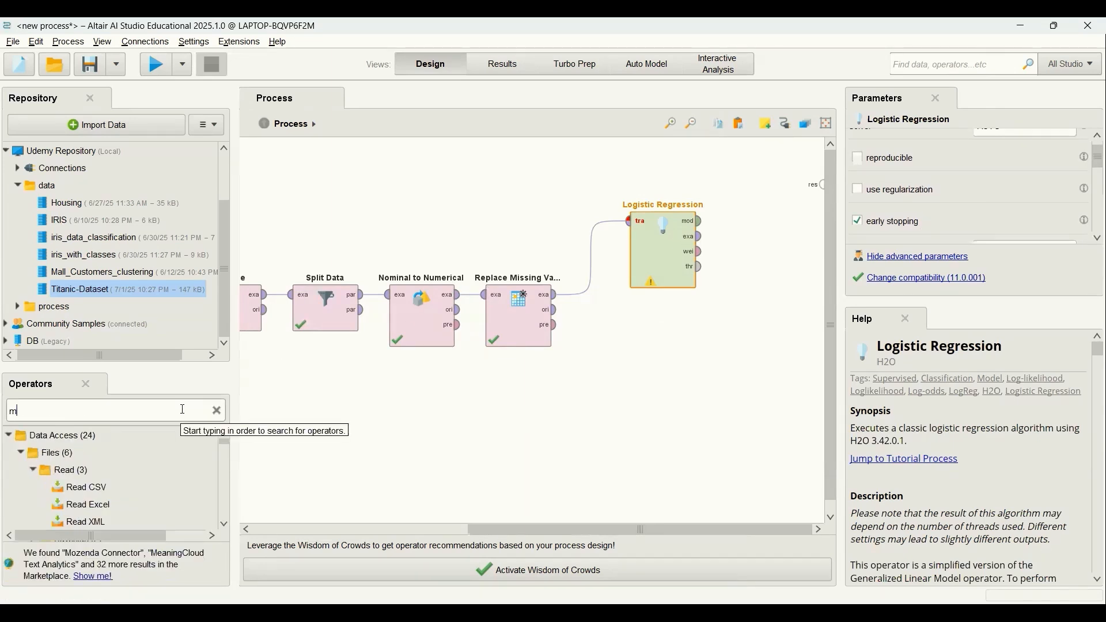
type("ultip")
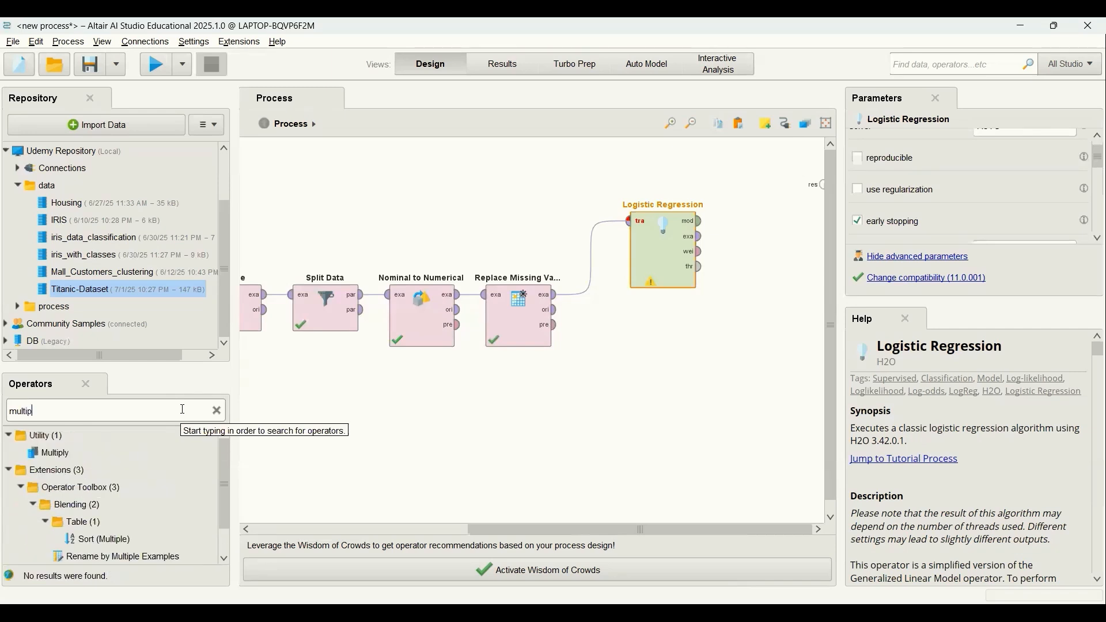
type("ly")
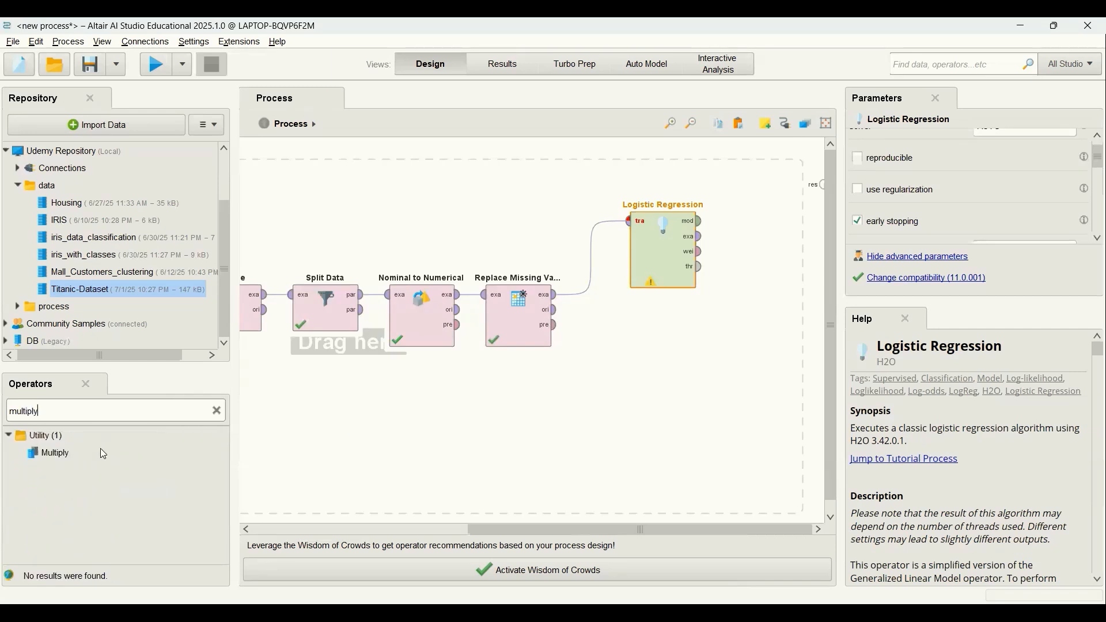
left_click_drag(49, 453, 759, 258)
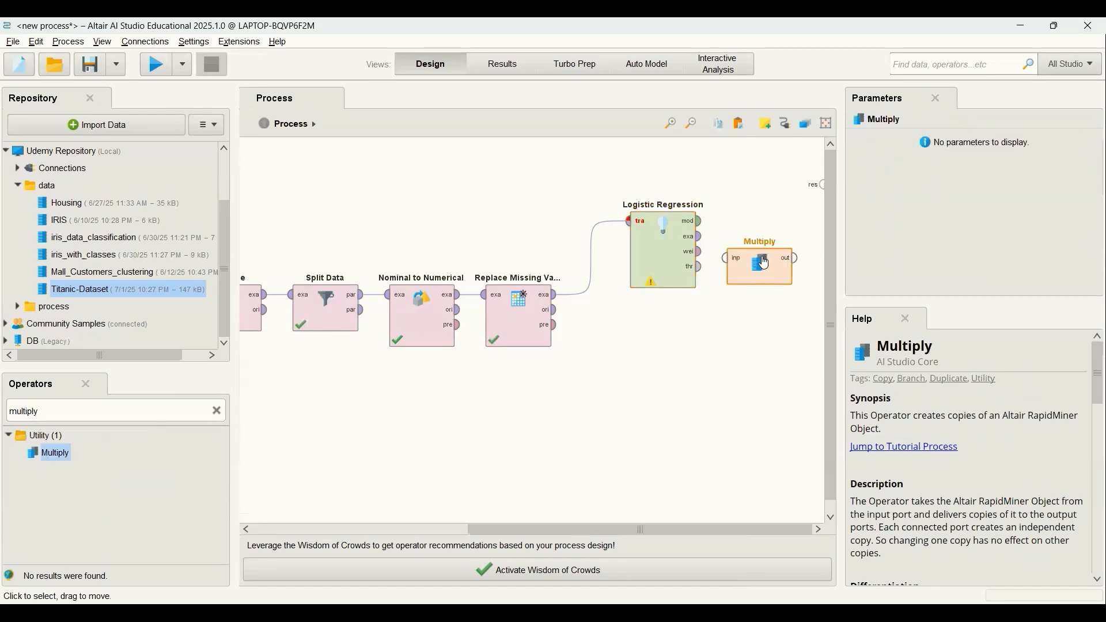
left_click(702, 225)
left_click(727, 259)
left_click_drag(759, 272, 759, 308)
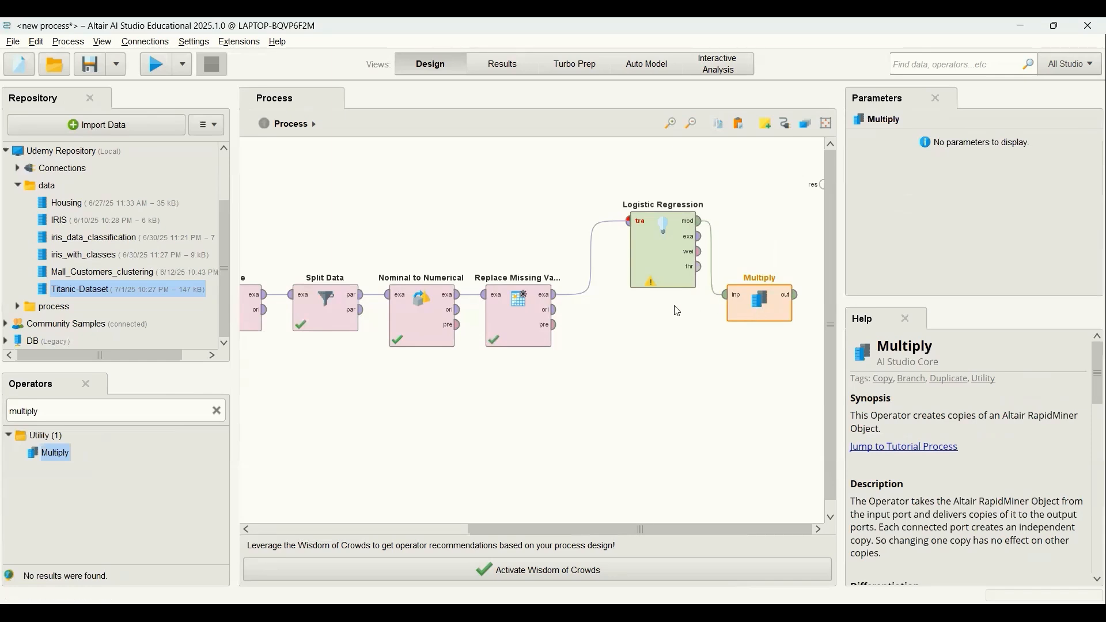
Add an Apply Model operator after Multiply and connect Multiply's output to its model input.
left_click(218, 411)
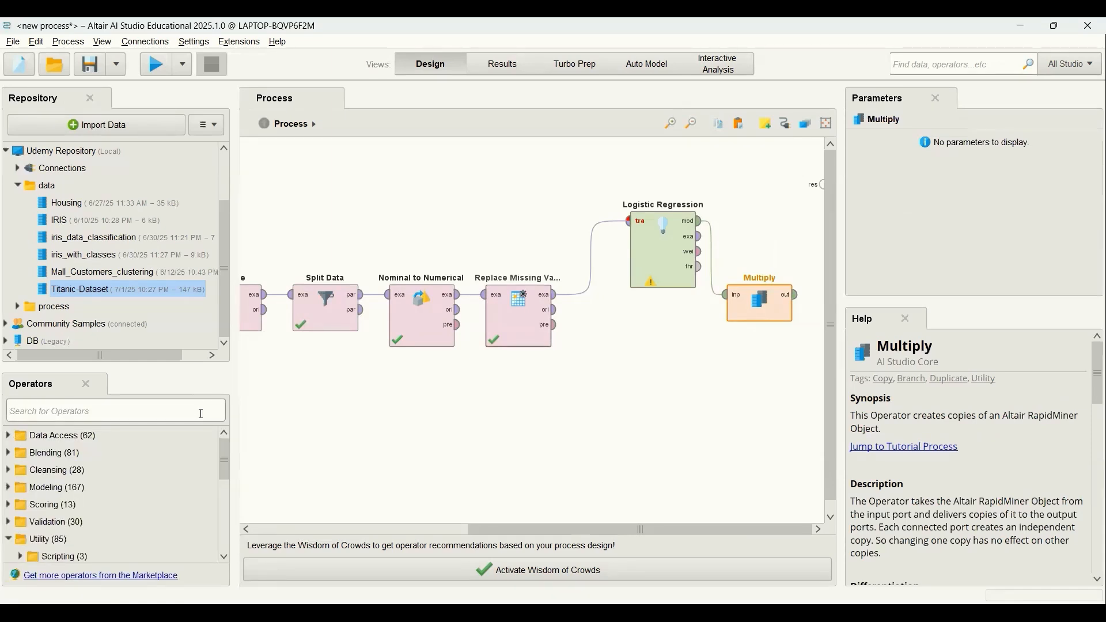
type("appl")
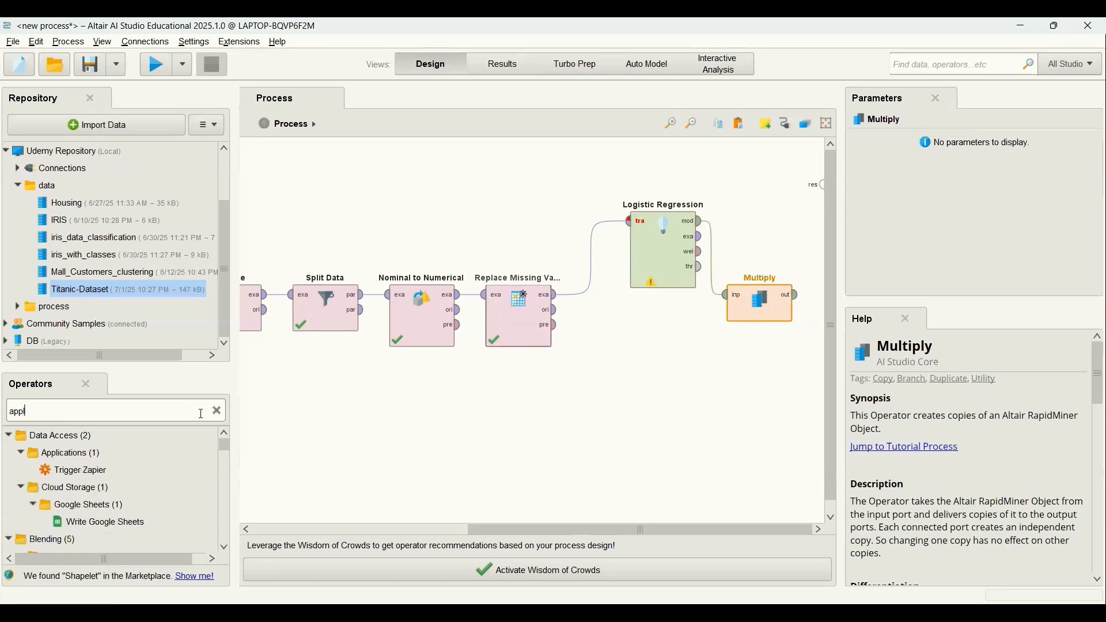
type("y model")
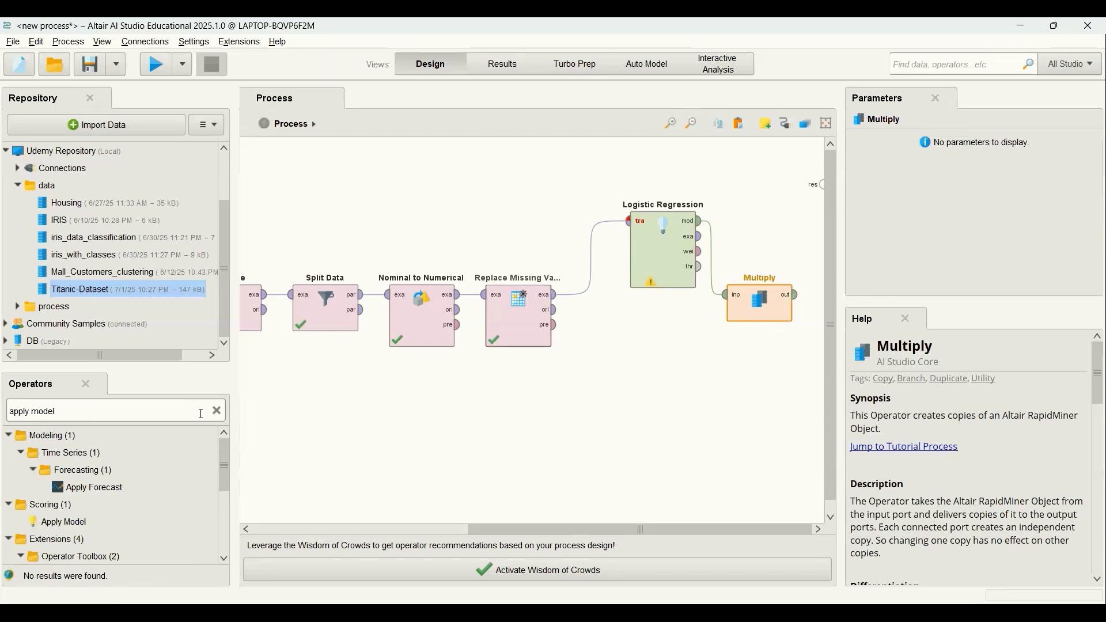
left_click_drag(72, 525, 726, 249)
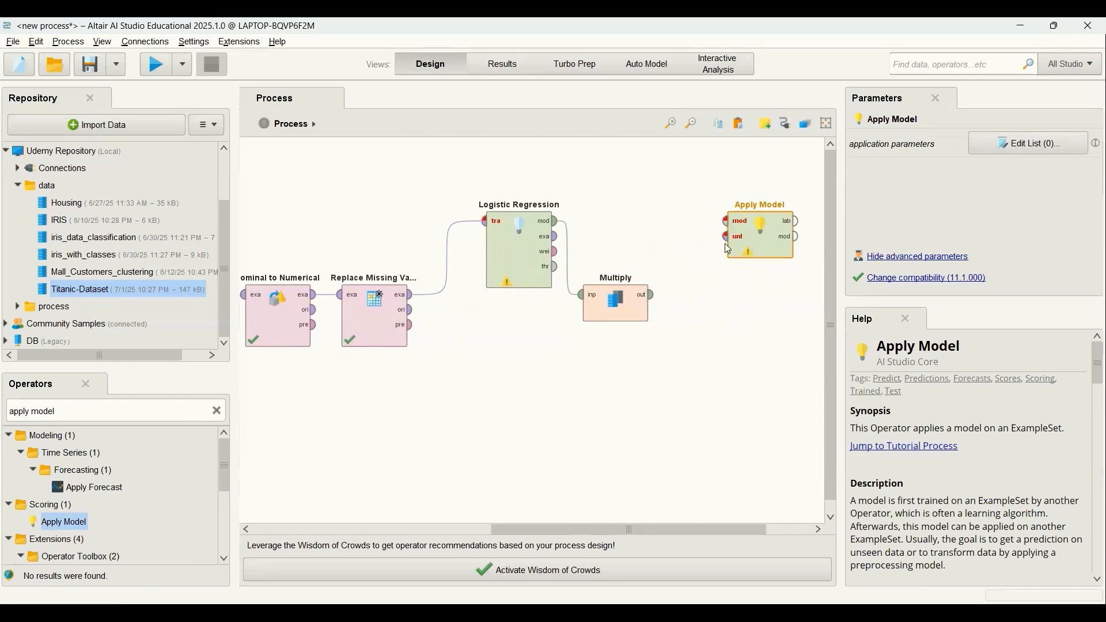
left_click(652, 298)
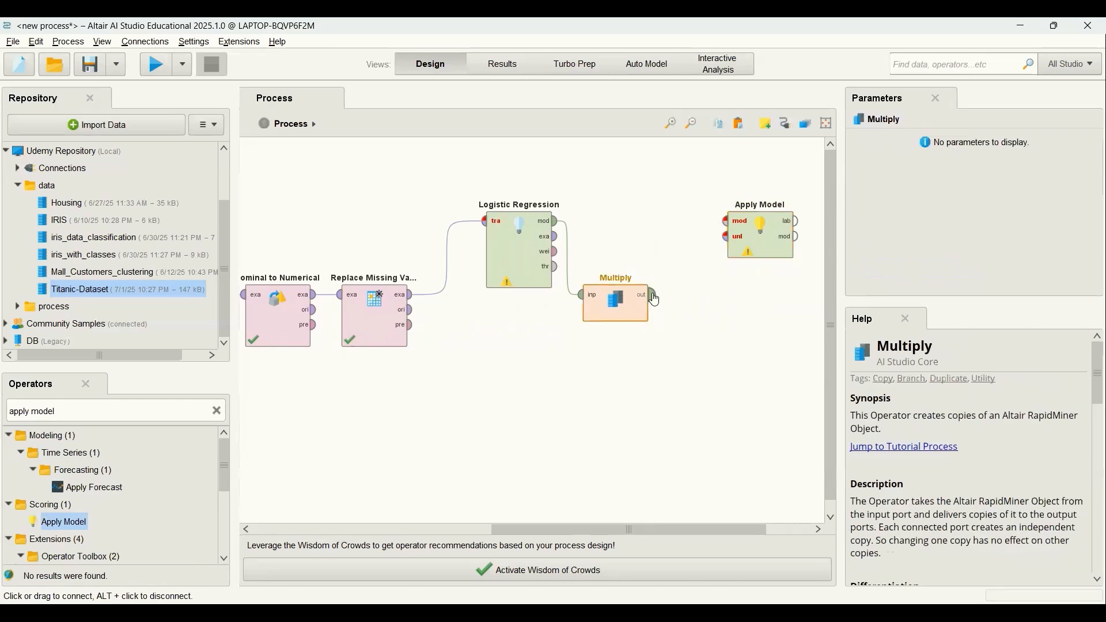
left_click(725, 223)
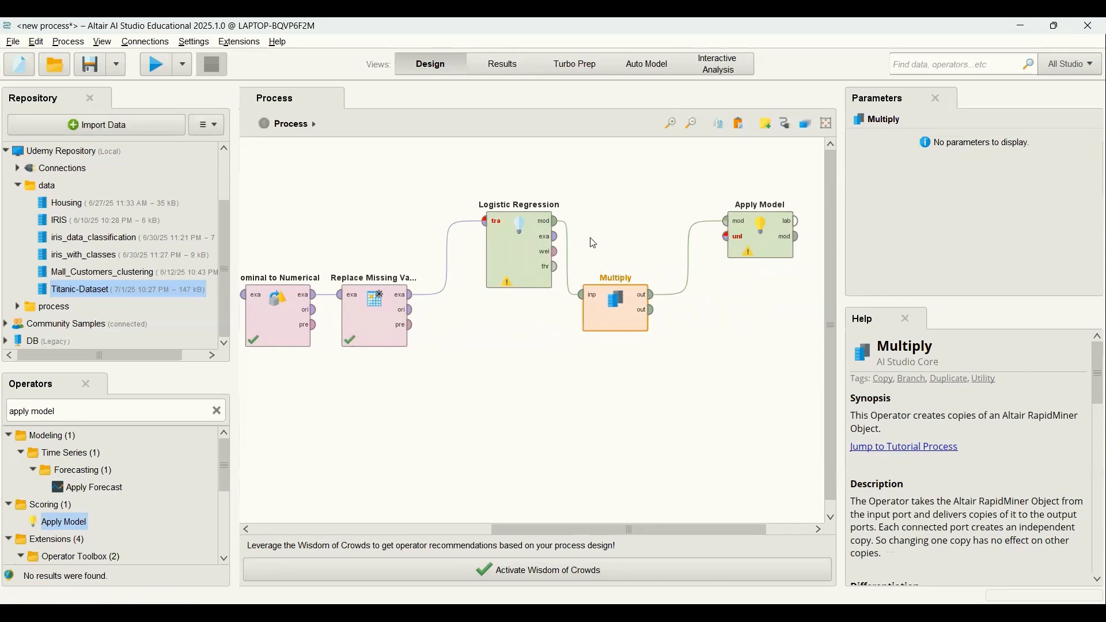
Connect Logistic Regression's example set output to the unlabelled data input of Apply Model.
left_click(558, 242)
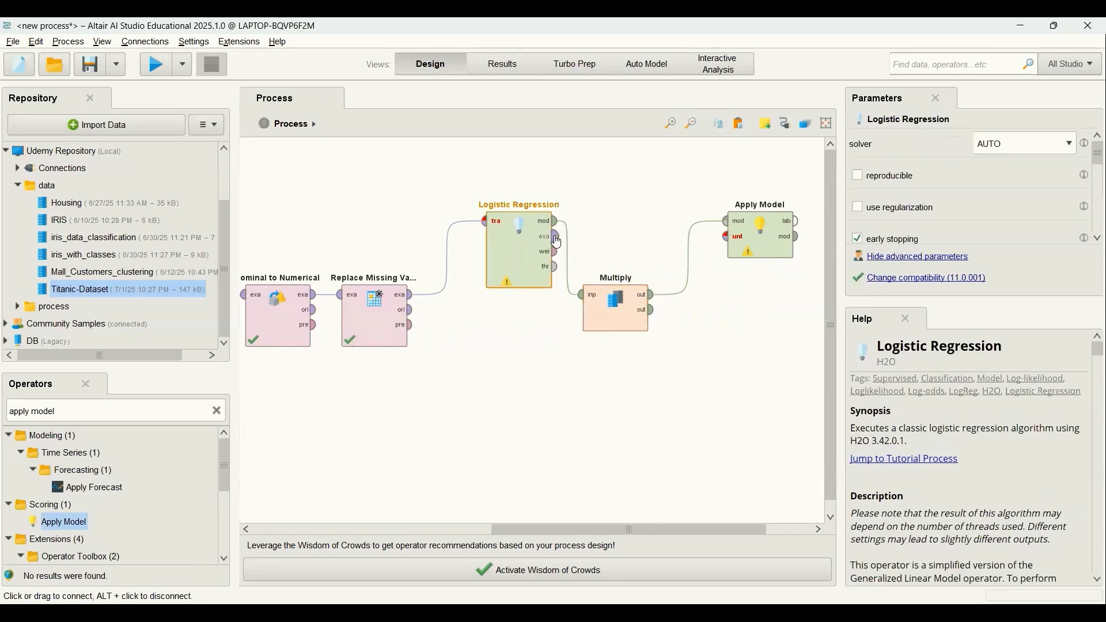
left_click(558, 243)
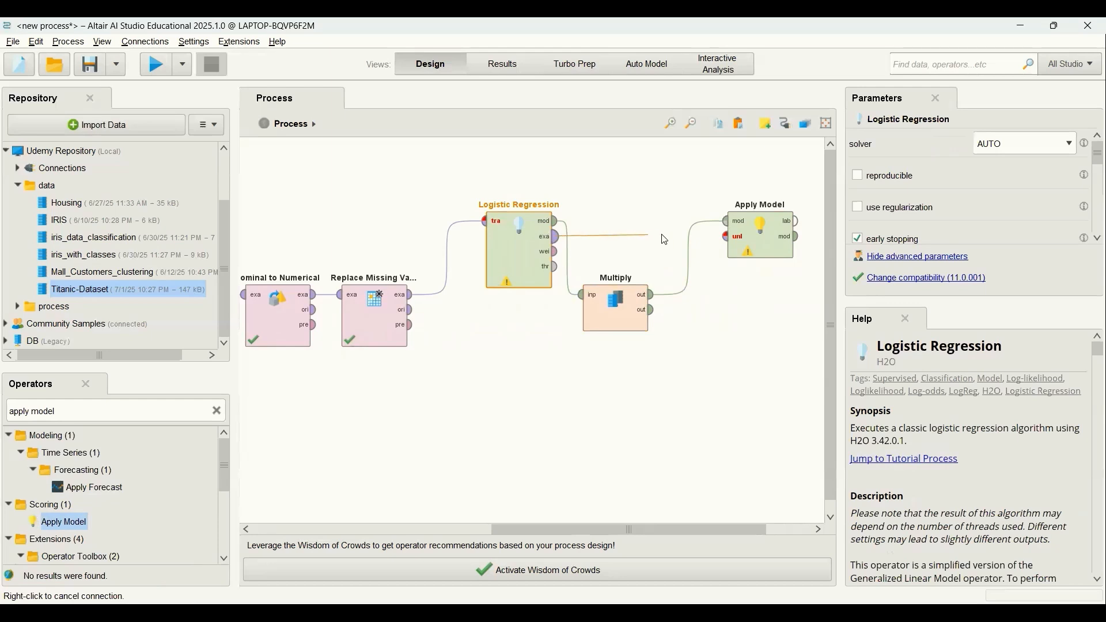
left_click(726, 242)
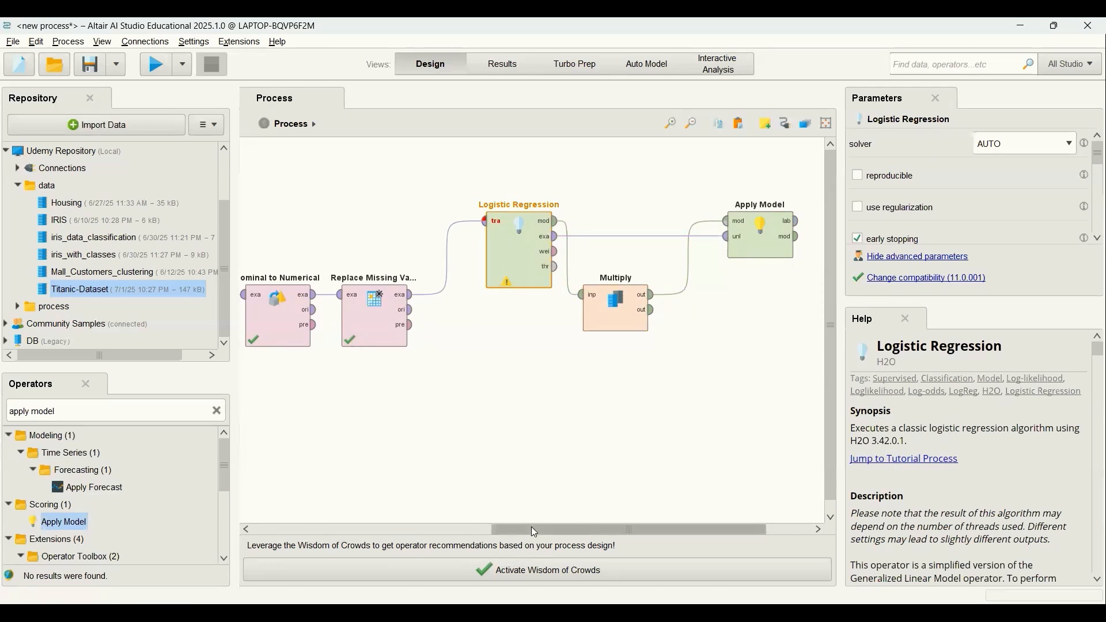
Add a Performance (Classification) operator after Apply Model and connect the labelled data output to its labelled data input.
left_click_drag(534, 531, 604, 521)
left_click(662, 240)
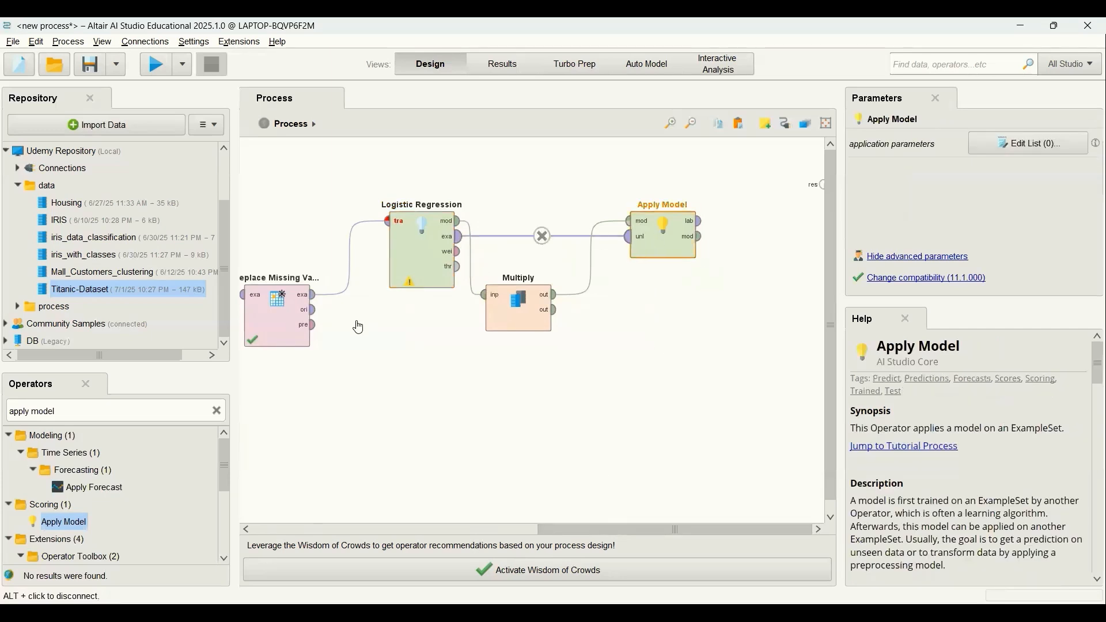
left_click(213, 411)
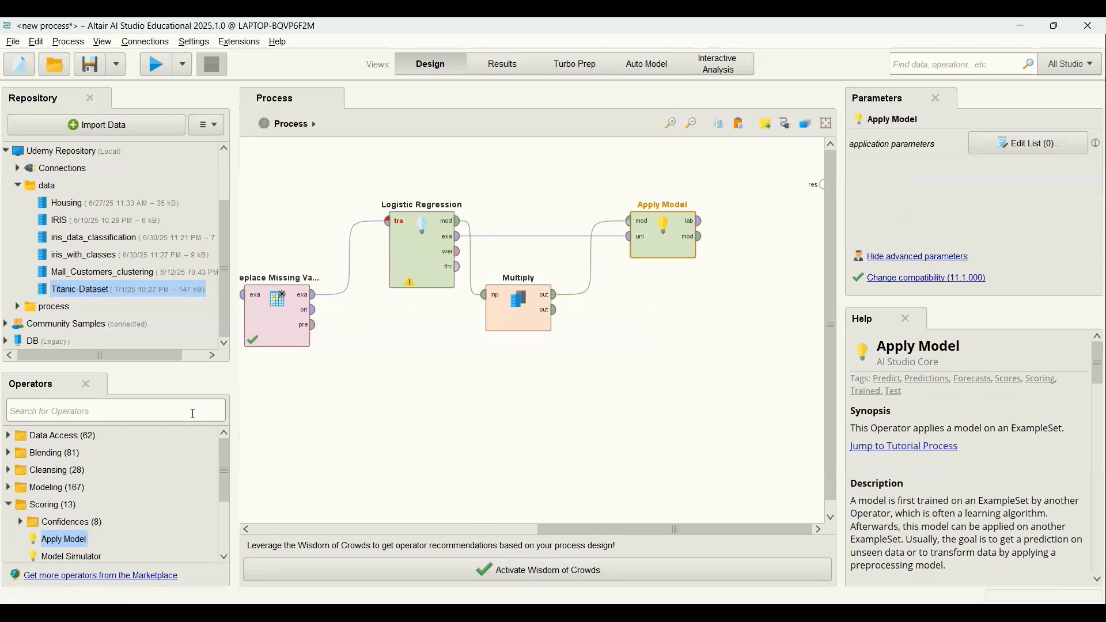
type("perfor")
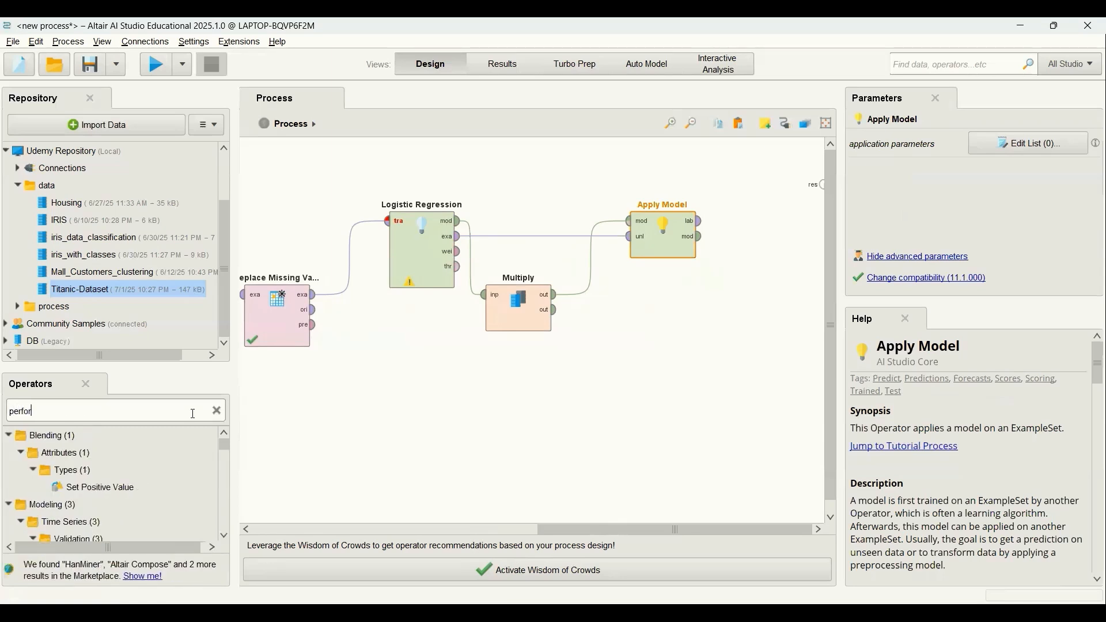
type("mance")
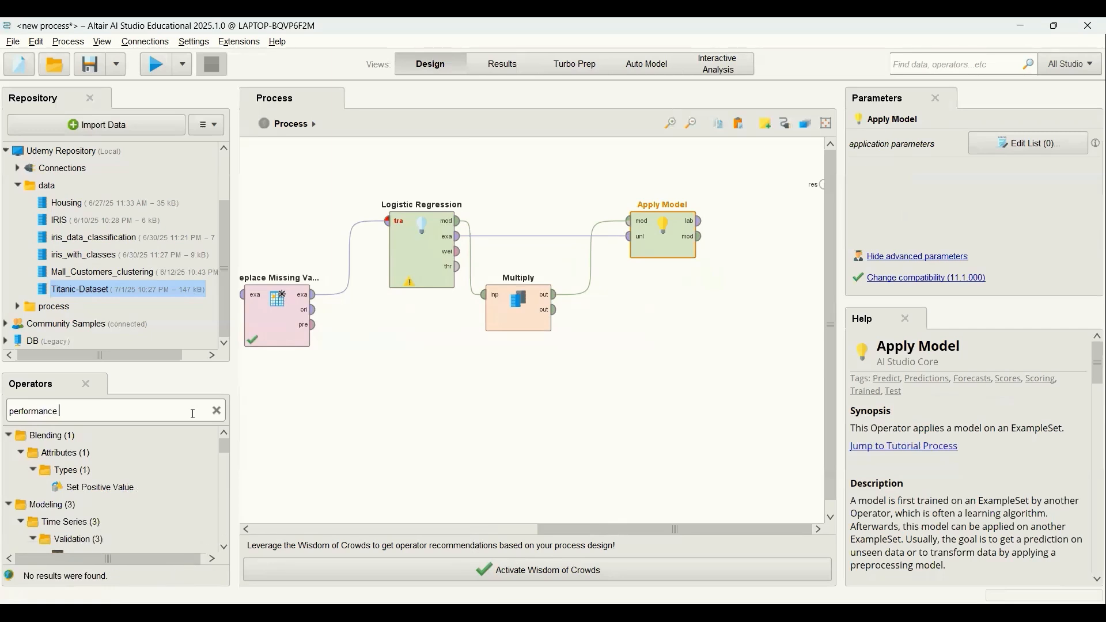
type(" (cl")
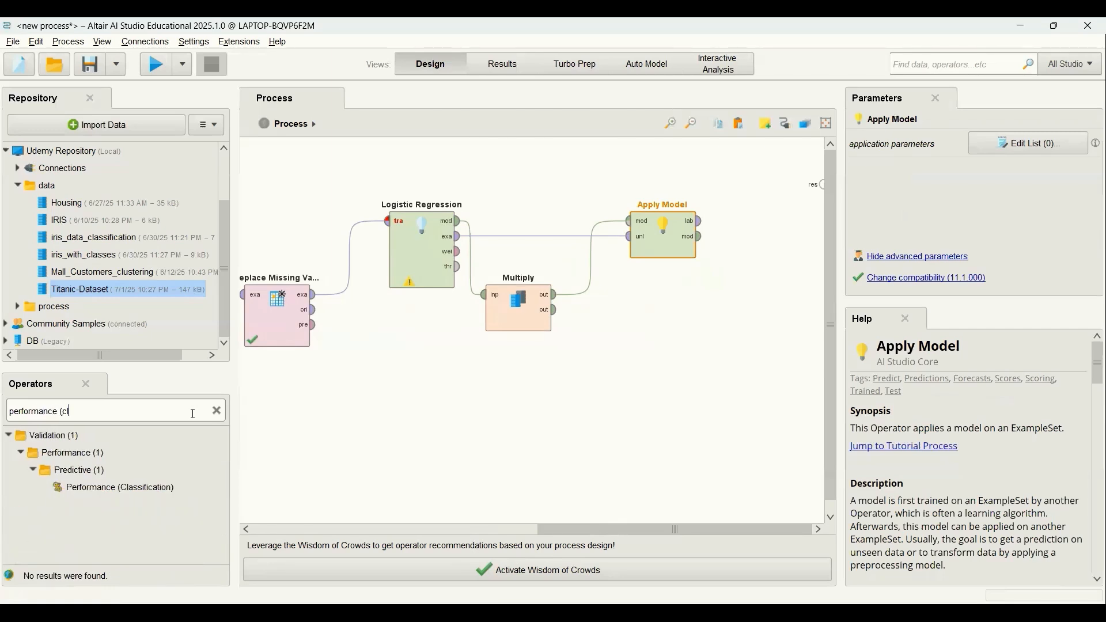
left_click_drag(133, 490, 758, 230)
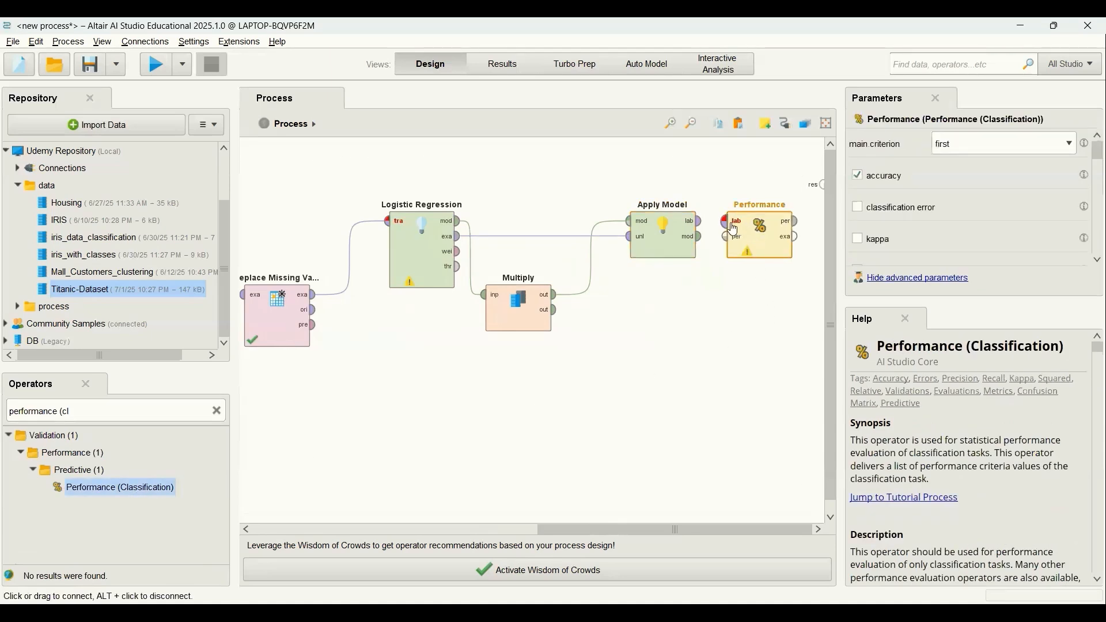
left_click(702, 221)
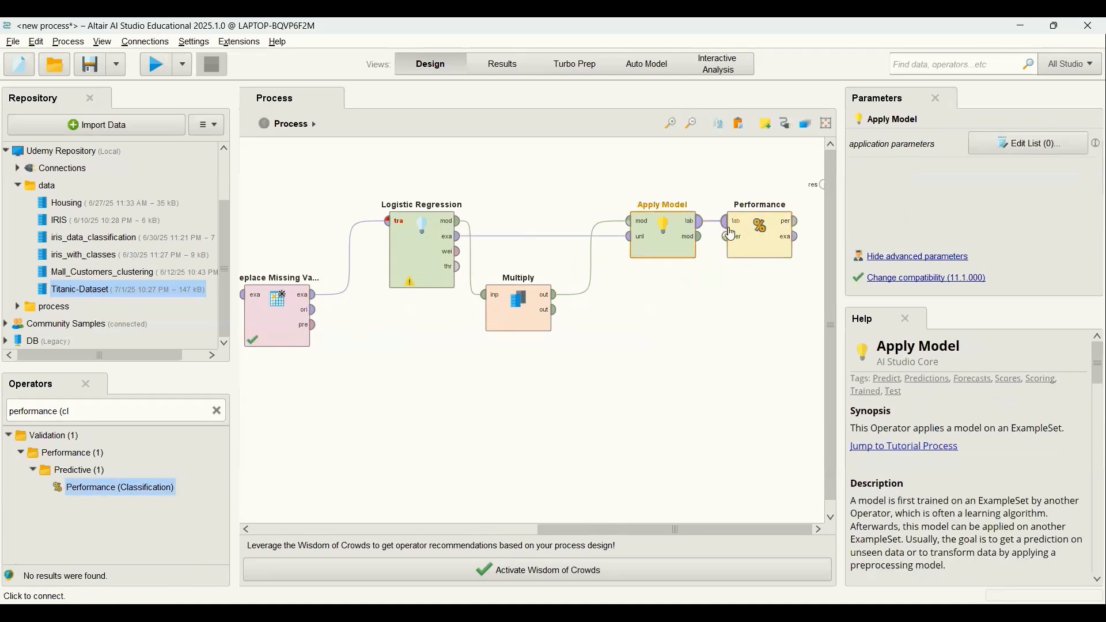
left_click(727, 222)
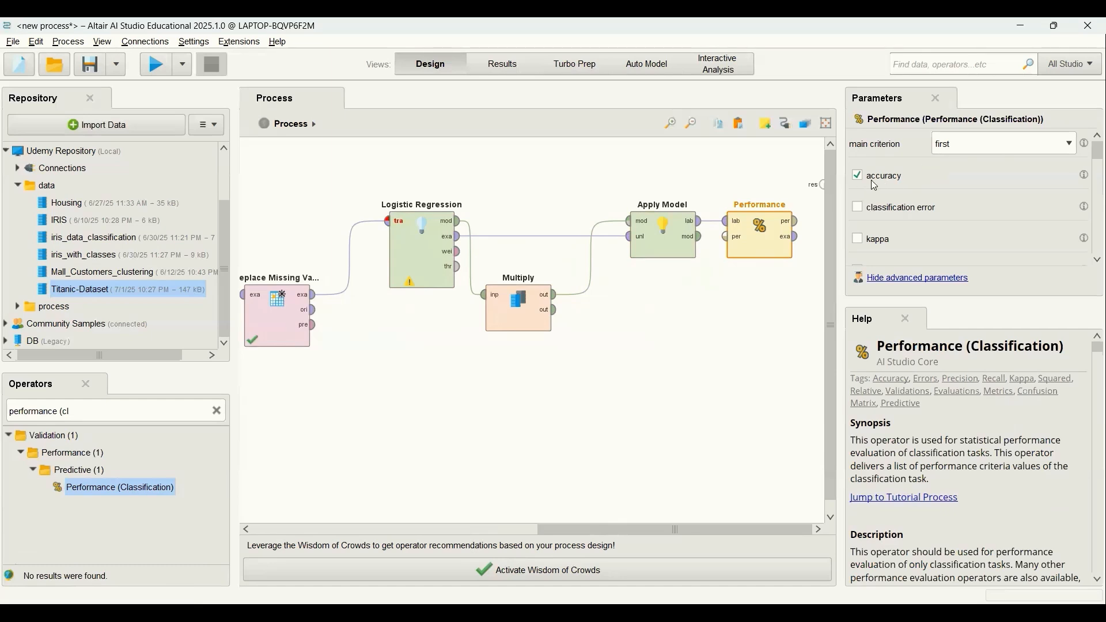
Connect the Performance operator's performance output to the result port and run the process.
mouse_move(1094, 157)
left_mouse_down()
mouse_move(1093, 256)
mouse_move(1092, 149)
left_mouse_up()
left_click_drag(801, 226, 817, 184)
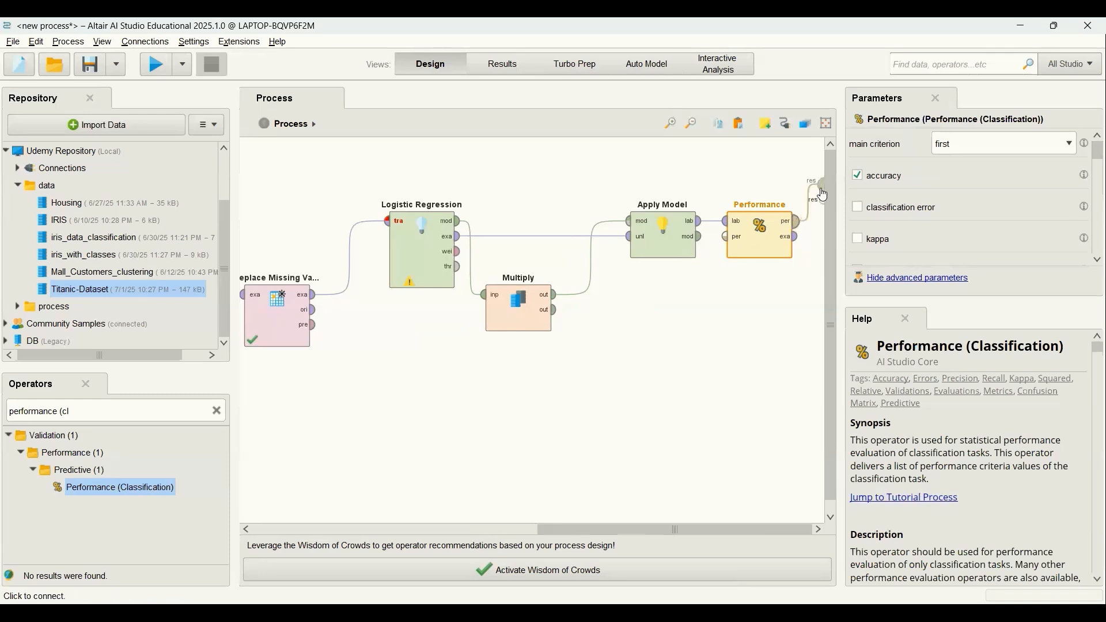
left_click(151, 68)
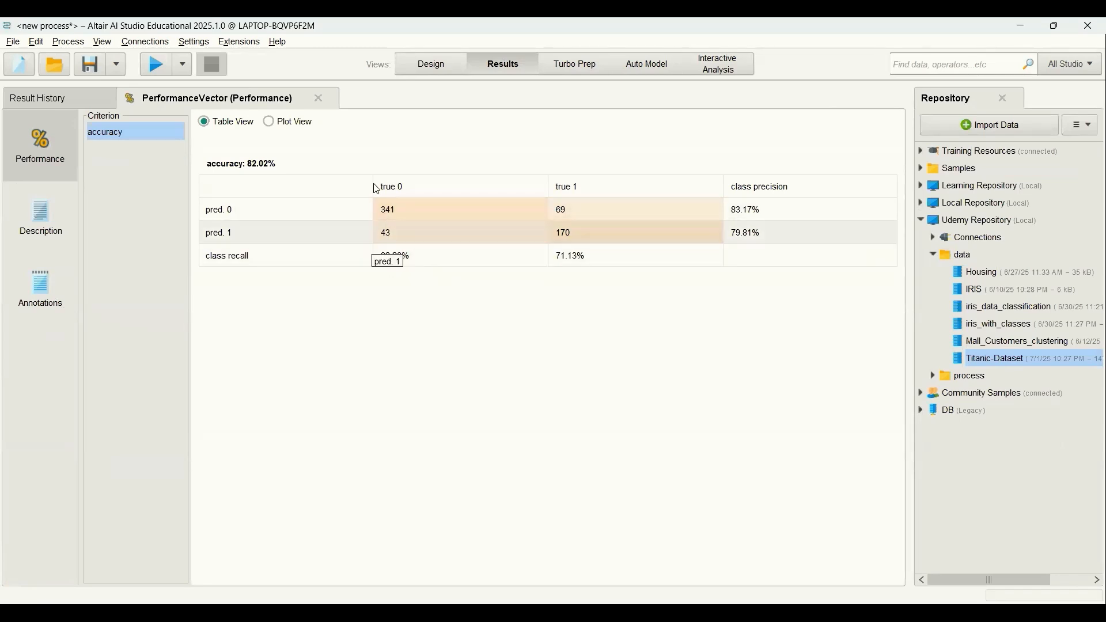
Return to the process design and move Nominal to Numerical and Replace Missing Values up in line with Logistic Regression.
left_click(430, 64)
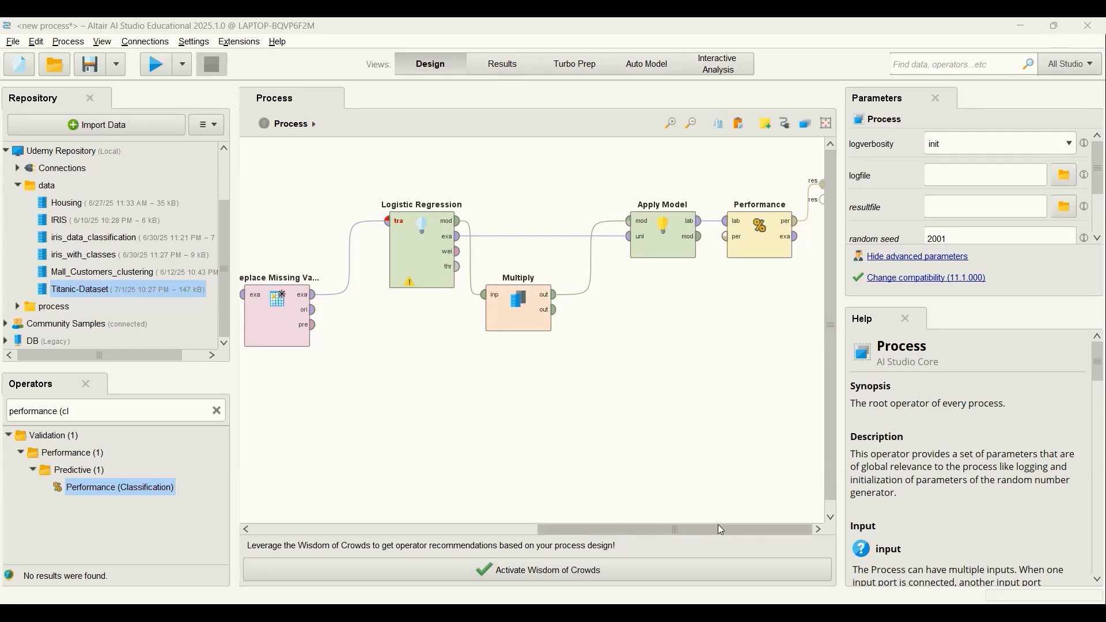
left_click_drag(718, 527, 537, 525)
left_click_drag(573, 331, 576, 262)
left_click_drag(672, 324, 699, 252)
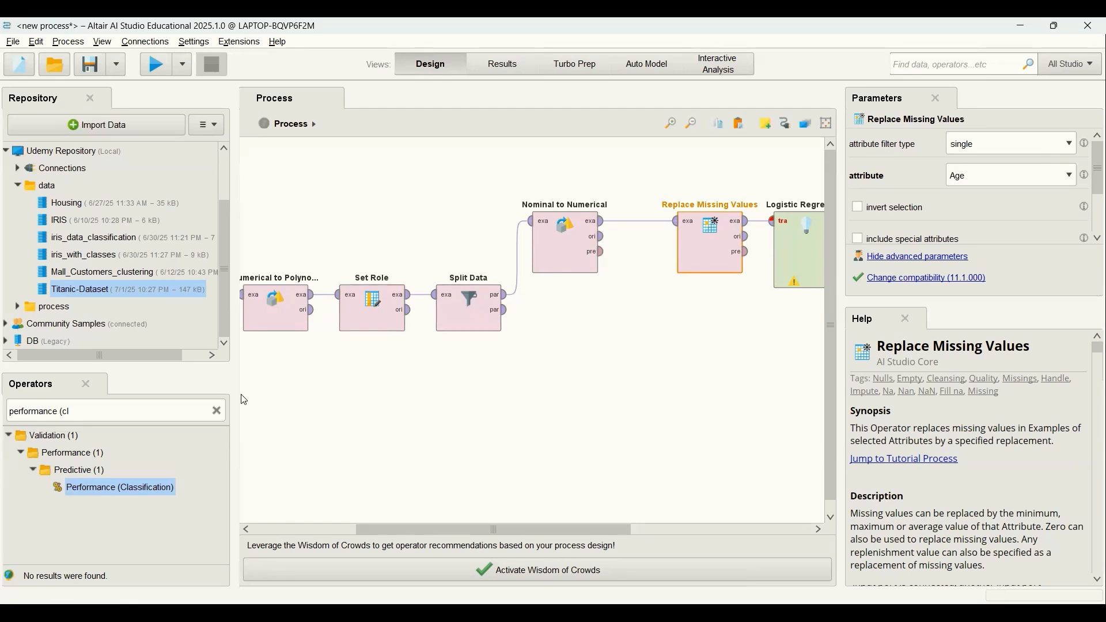
Add an Apply Model operator below Nominal to Numerical and connect Split Data's second partition output to its unlabelled data input.
left_click(218, 414)
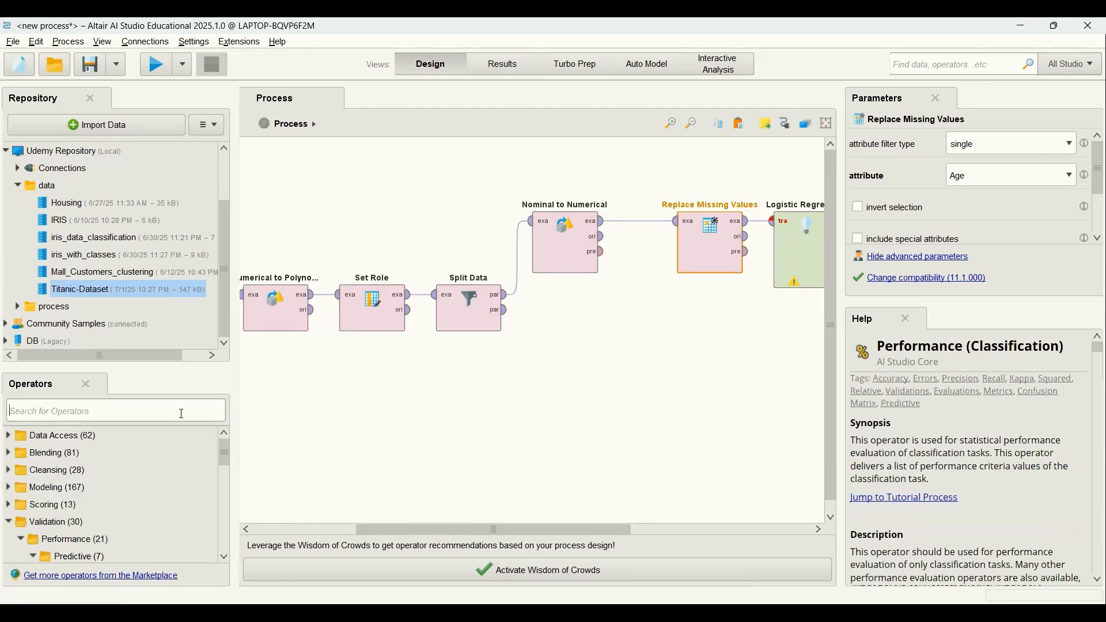
type("a")
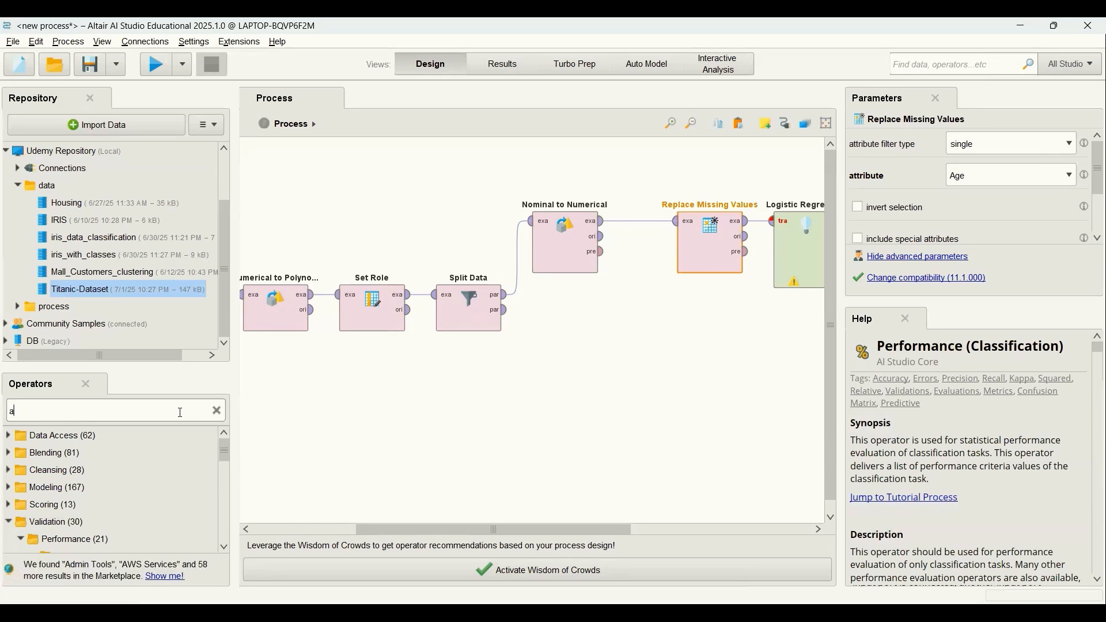
type("pply model")
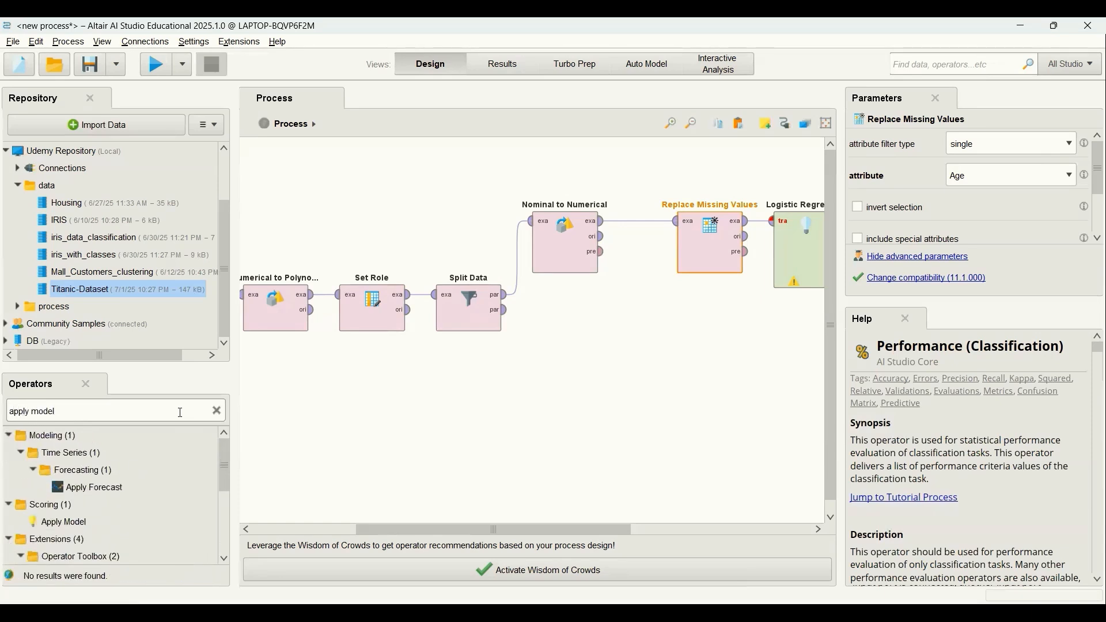
left_click_drag(62, 522, 562, 411)
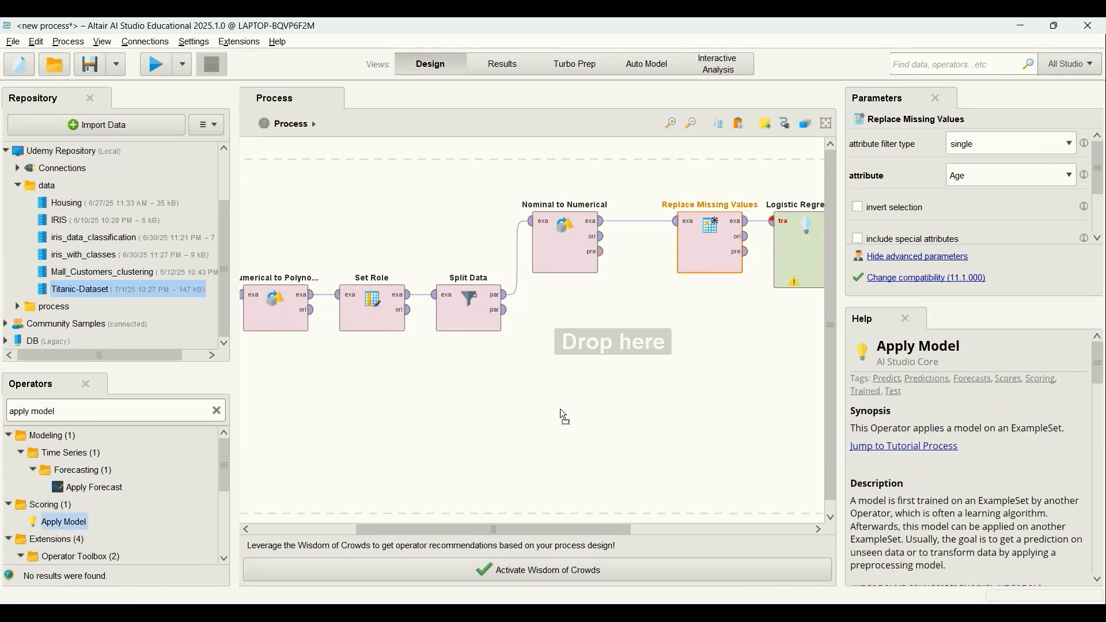
left_click_drag(610, 348, 611, 350)
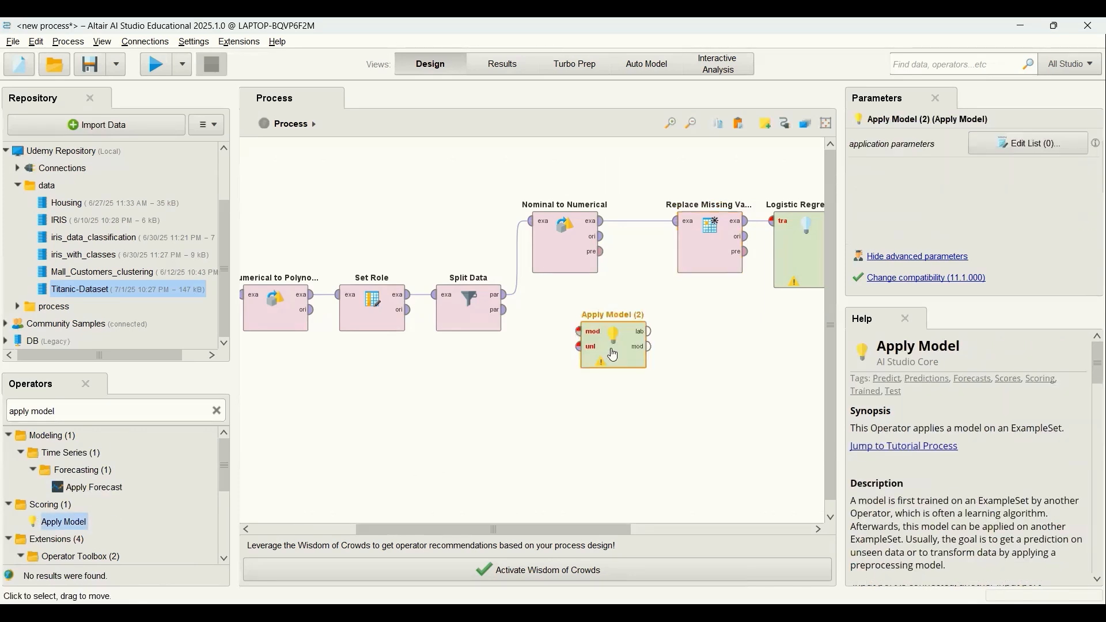
left_click(506, 313)
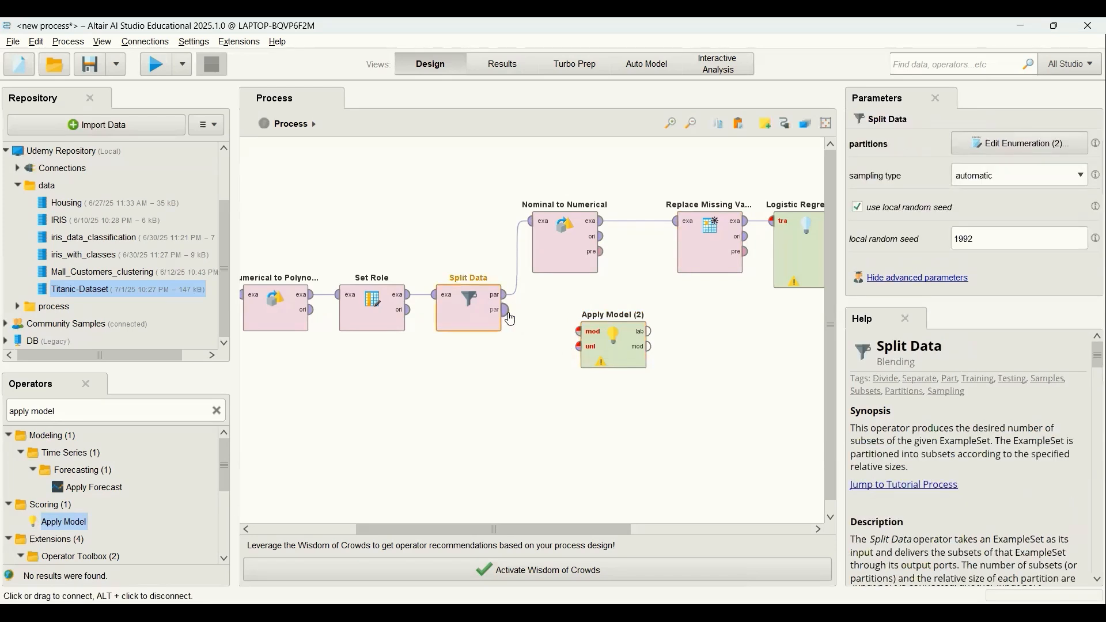
left_click(576, 349)
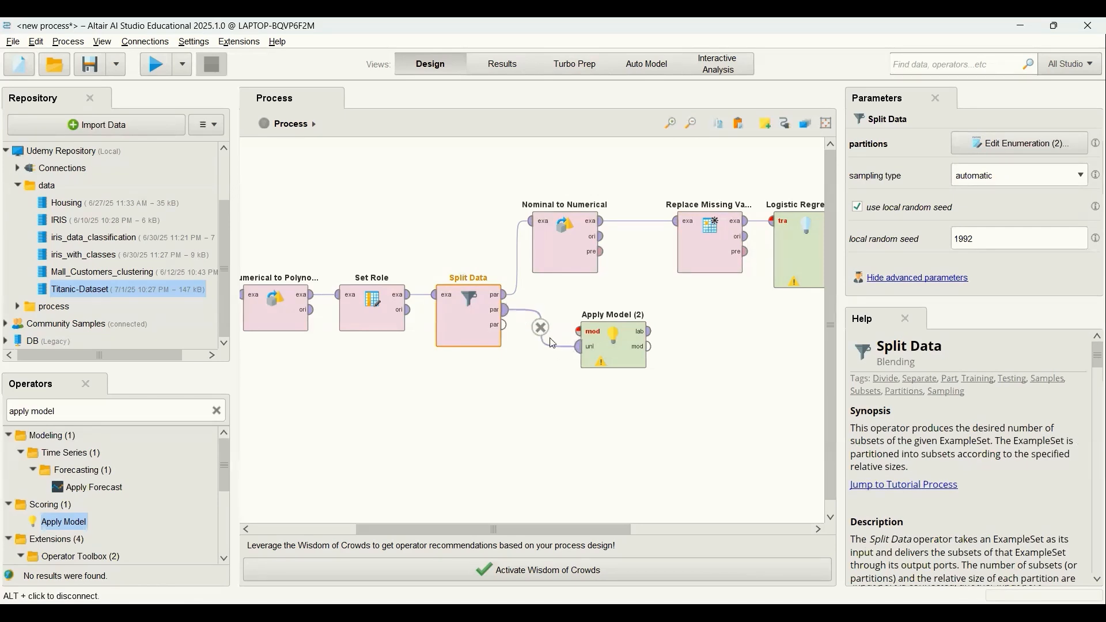
Move the new Apply Model operator further down and connect Nominal to Numerical's preprocessing model output to its model input.
left_click_drag(596, 332, 645, 369)
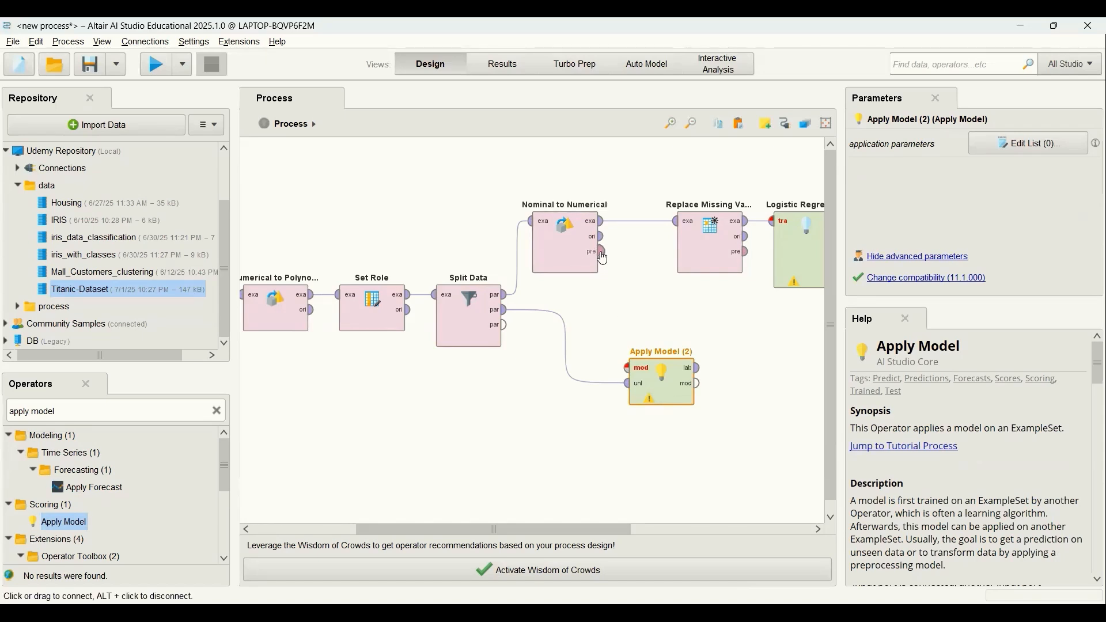
left_click(603, 259)
left_click(604, 259)
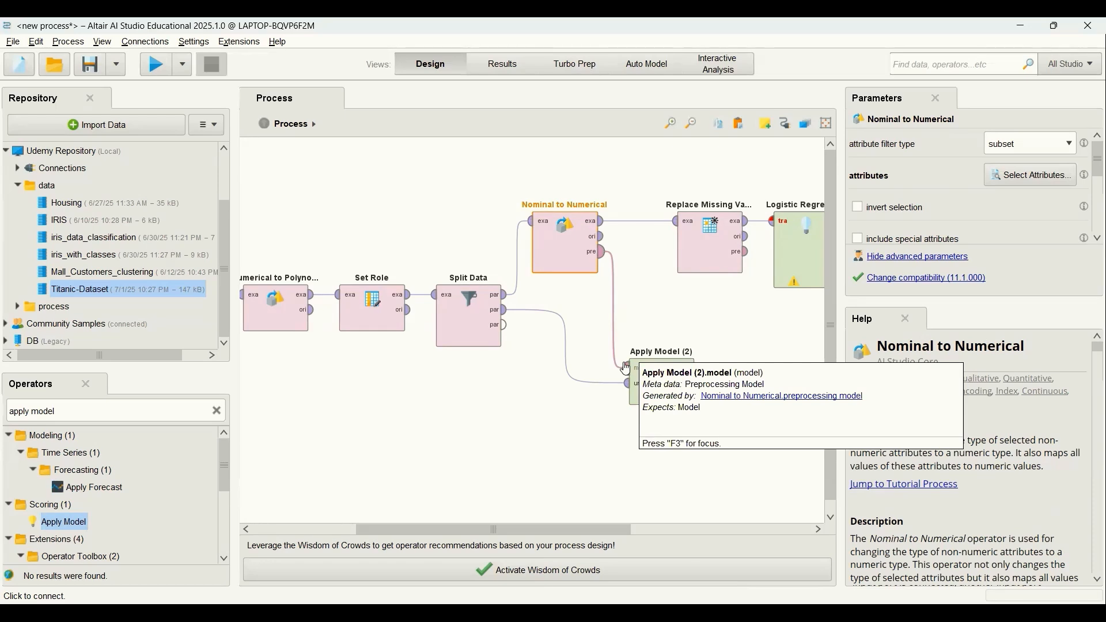
left_click(627, 370)
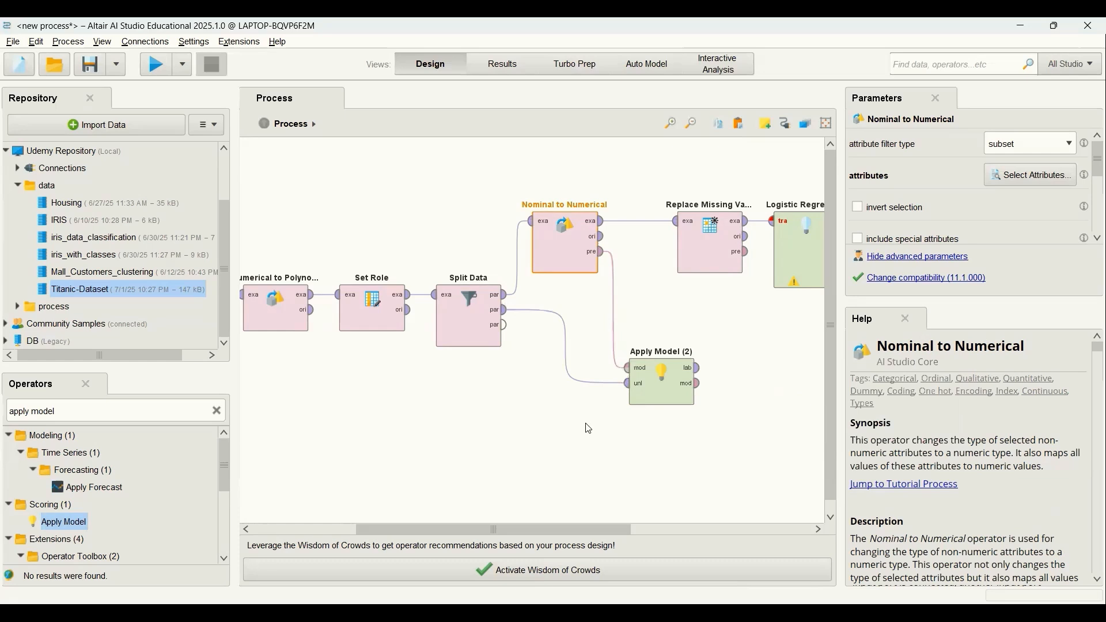
Rename the Apply Model operator fed by Split Data as "Apply Model categorical".
left_click(661, 389)
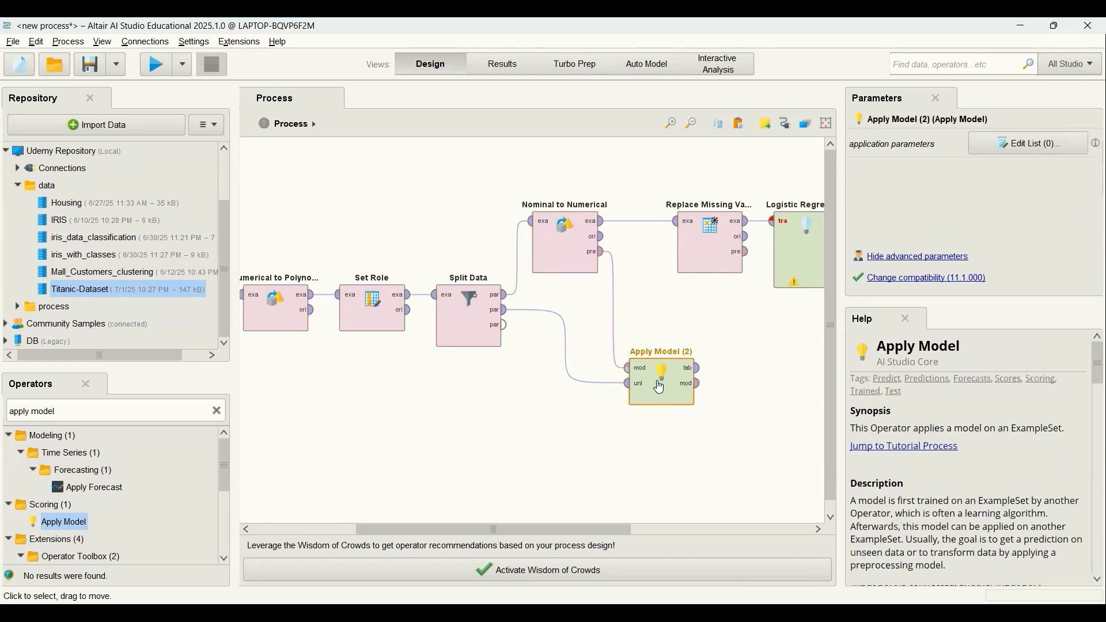
right_click(661, 388)
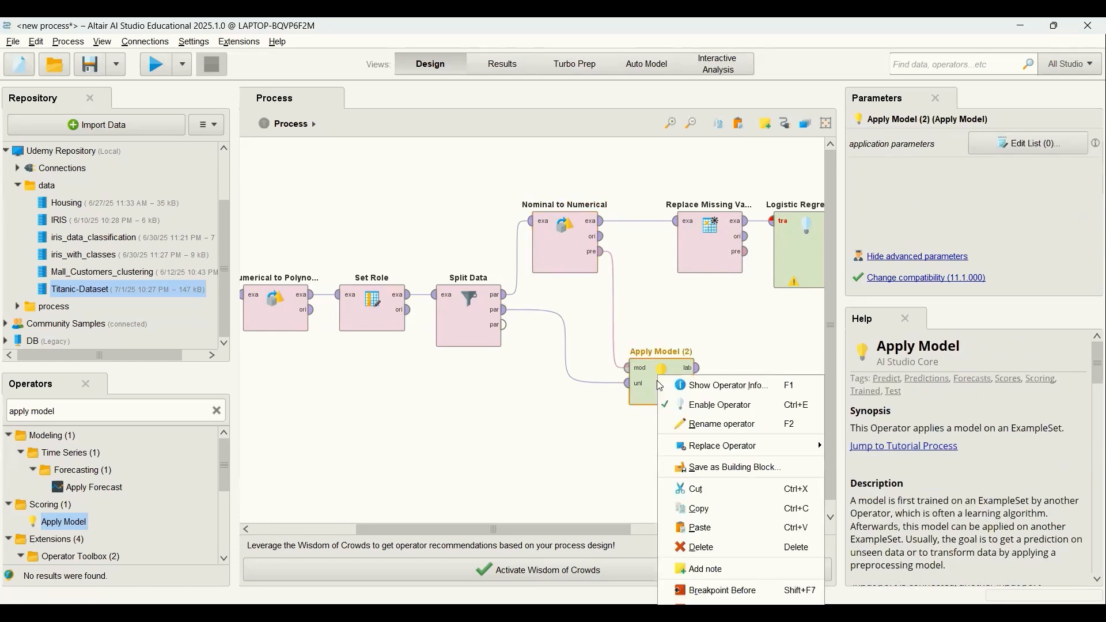
left_click(715, 426)
key("End")
key("BackSpace")
key("BackSpace")
key("BackSpace")
key("BackSpace")
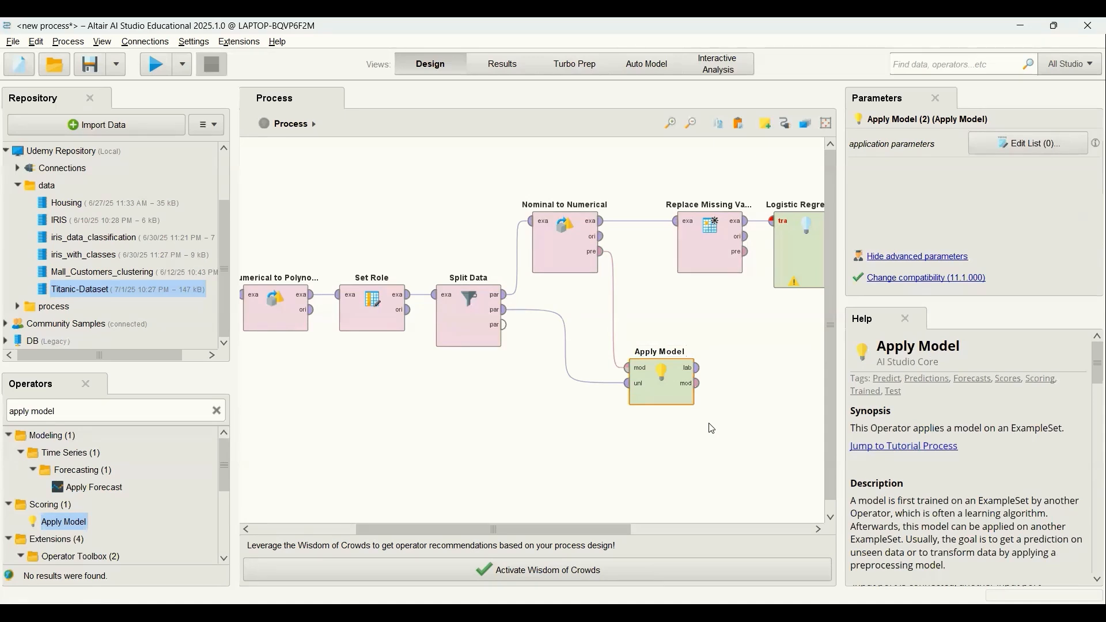
type("categorical")
left_click(627, 447)
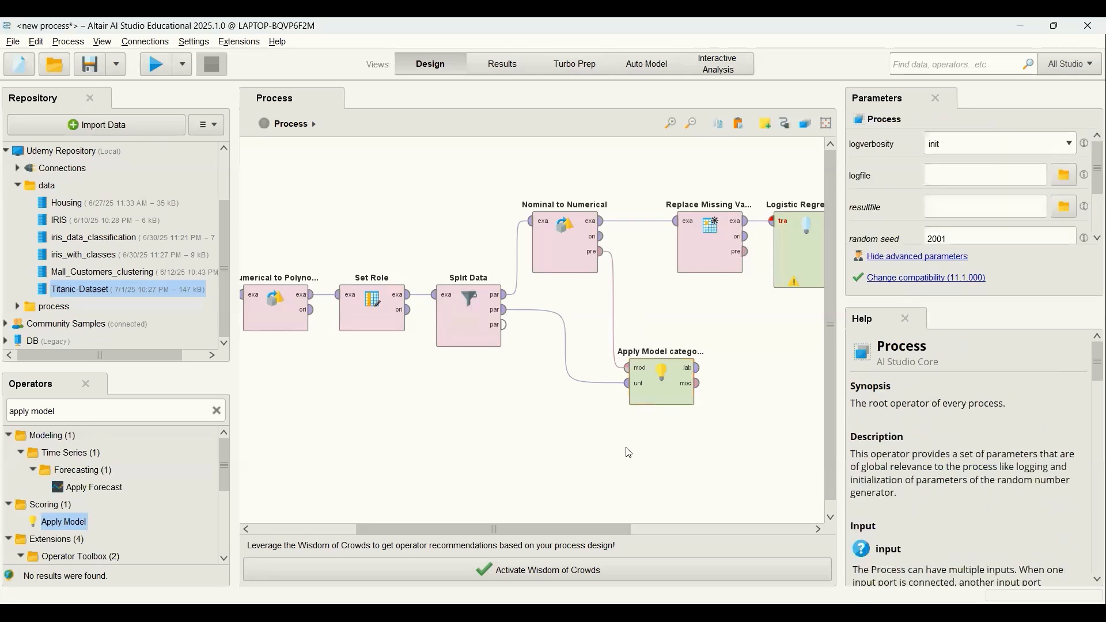
Add an Apply Model operator below Logistic Regression, fed with Apply Model categorical's labelled data and Replace Missing Values' preprocessing model.
left_click_drag(597, 529, 657, 535)
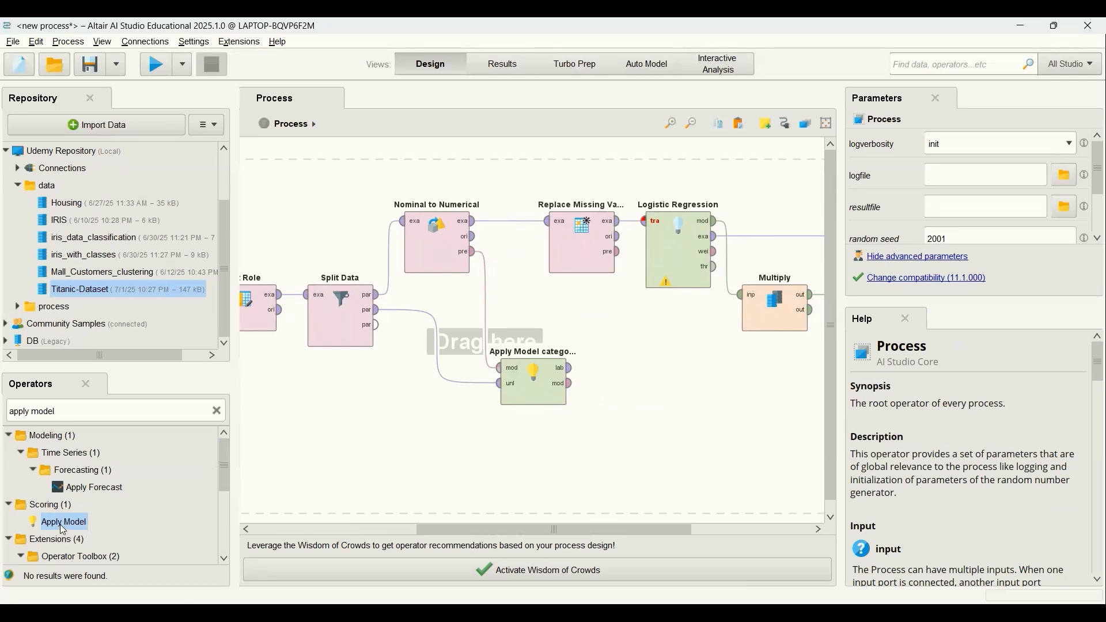
left_click_drag(64, 529, 296, 496)
left_click_drag(648, 376, 689, 386)
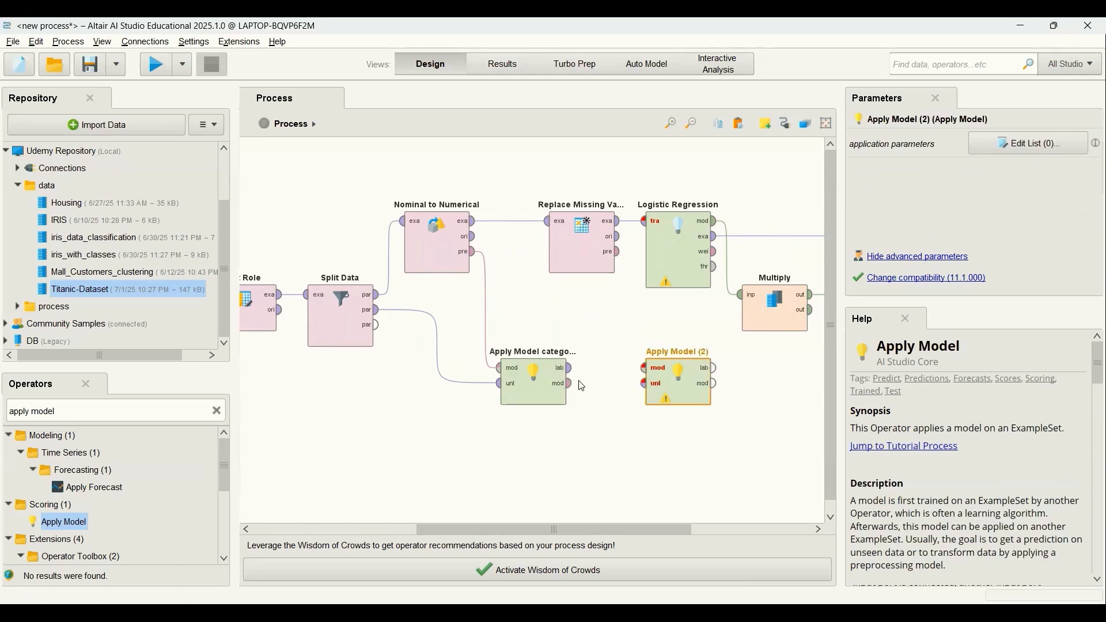
left_click(570, 369)
left_click(640, 385)
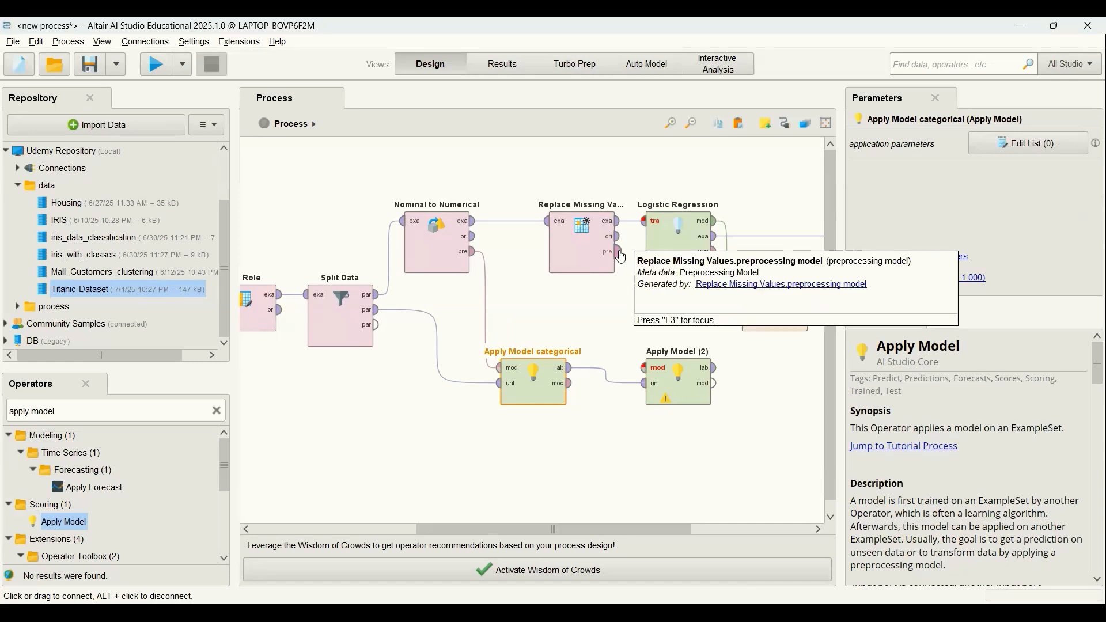
left_click(620, 254)
left_click(643, 368)
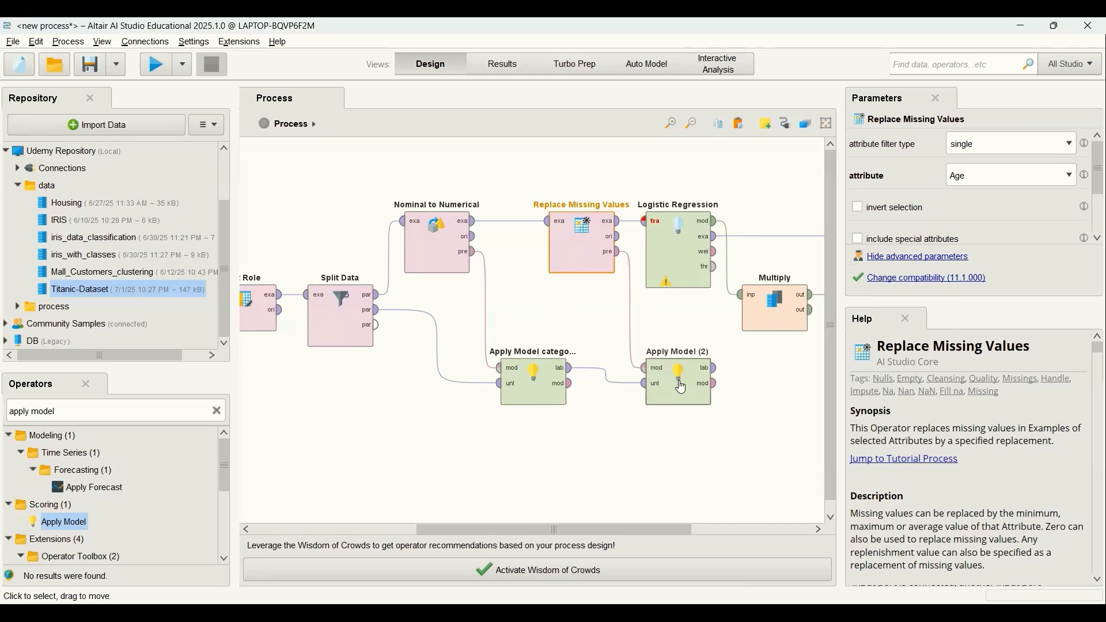
Rename the Apply Model operator below Logistic Regression as "Apply Model missing values".
left_click(684, 390)
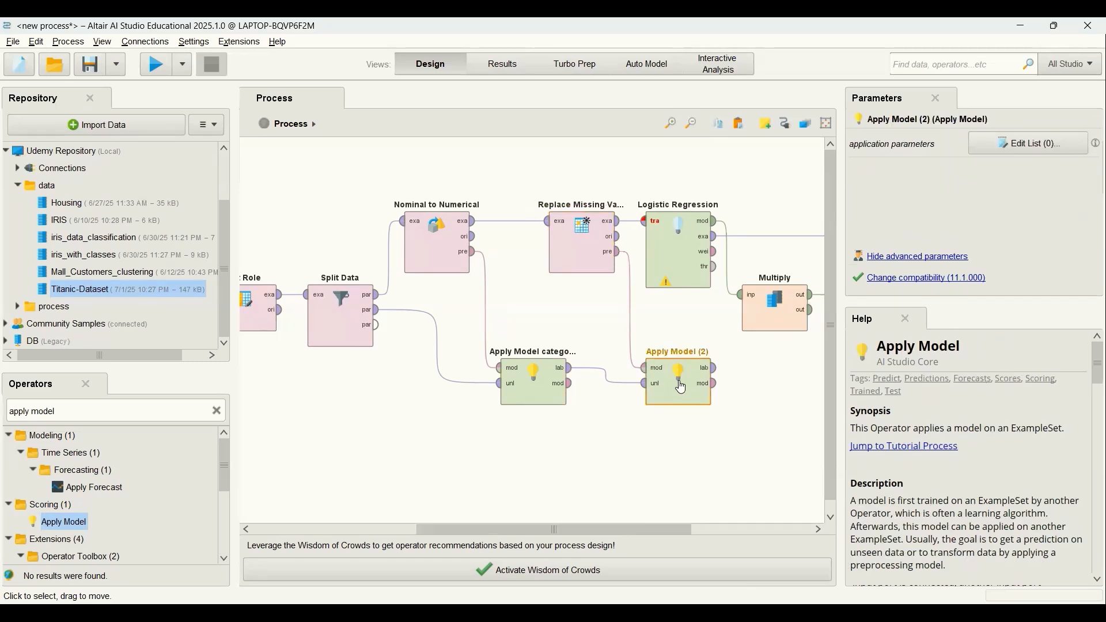
right_click(679, 376)
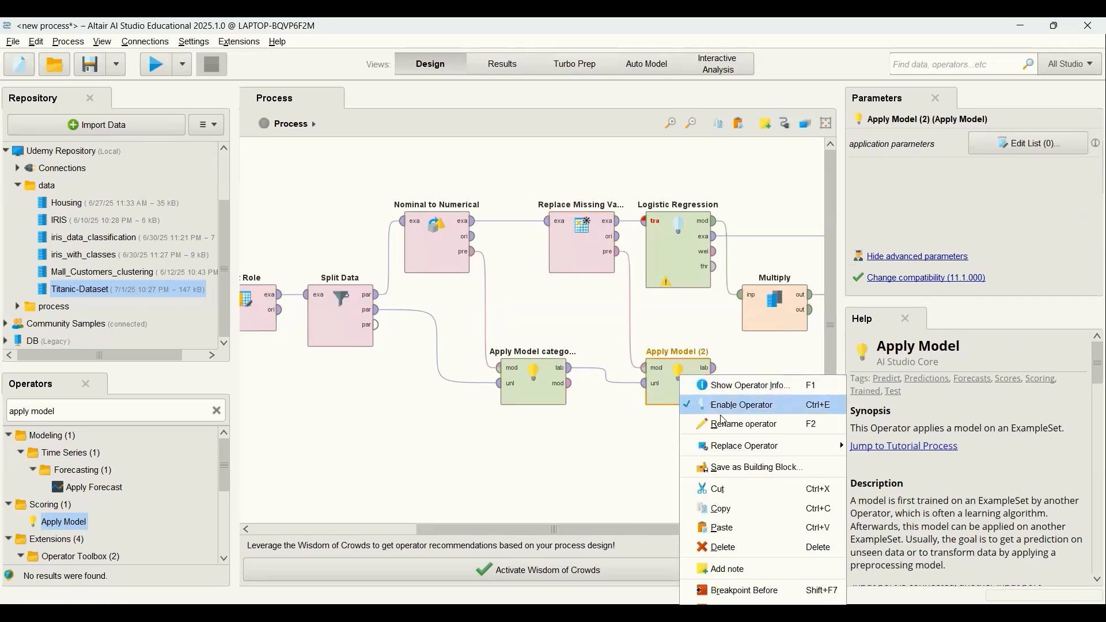
left_click(730, 427)
key("End")
key("BackSpace")
key("BackSpace")
key("BackSpace")
key("BackSpace")
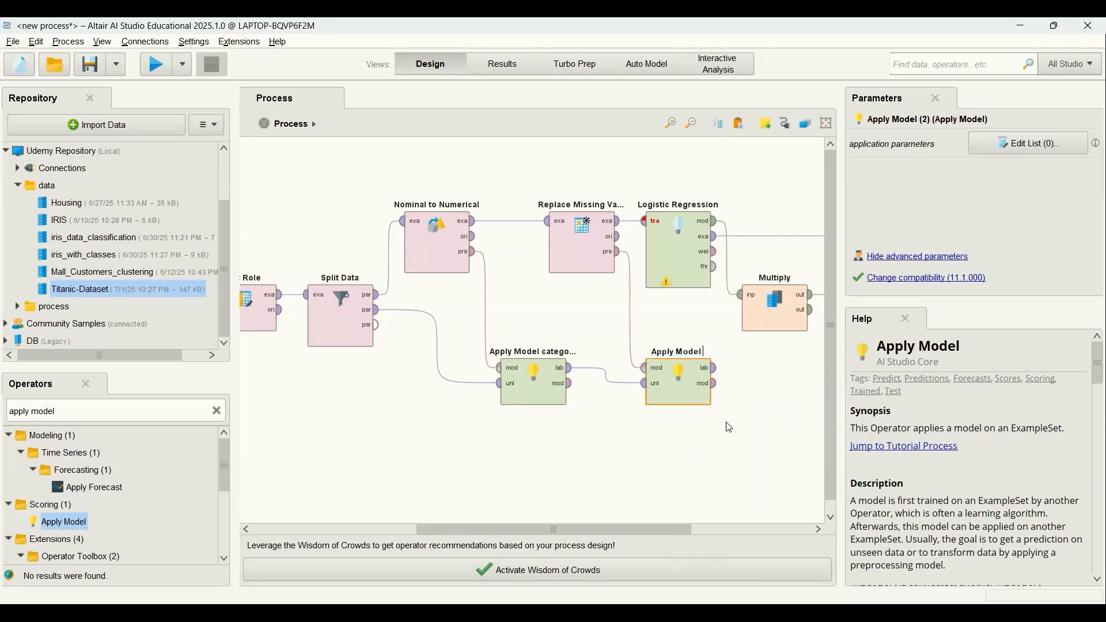
type("missing values")
Move the Apply Model categorical and Apply Model missing values operators slightly further down in the process.
left_click_drag(631, 530, 703, 530)
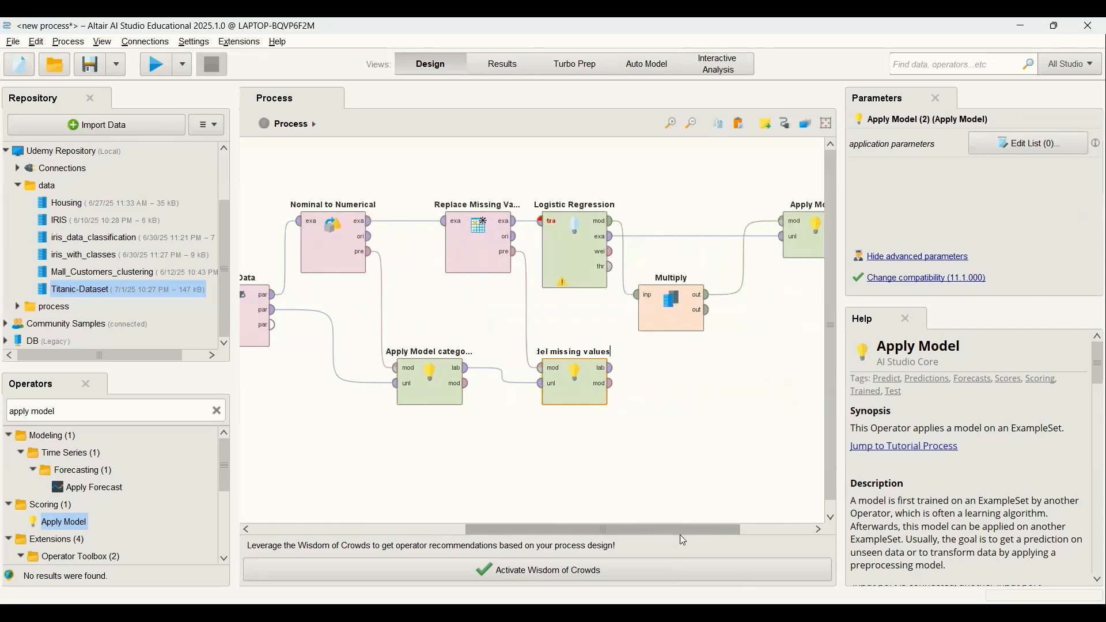
left_click(383, 385)
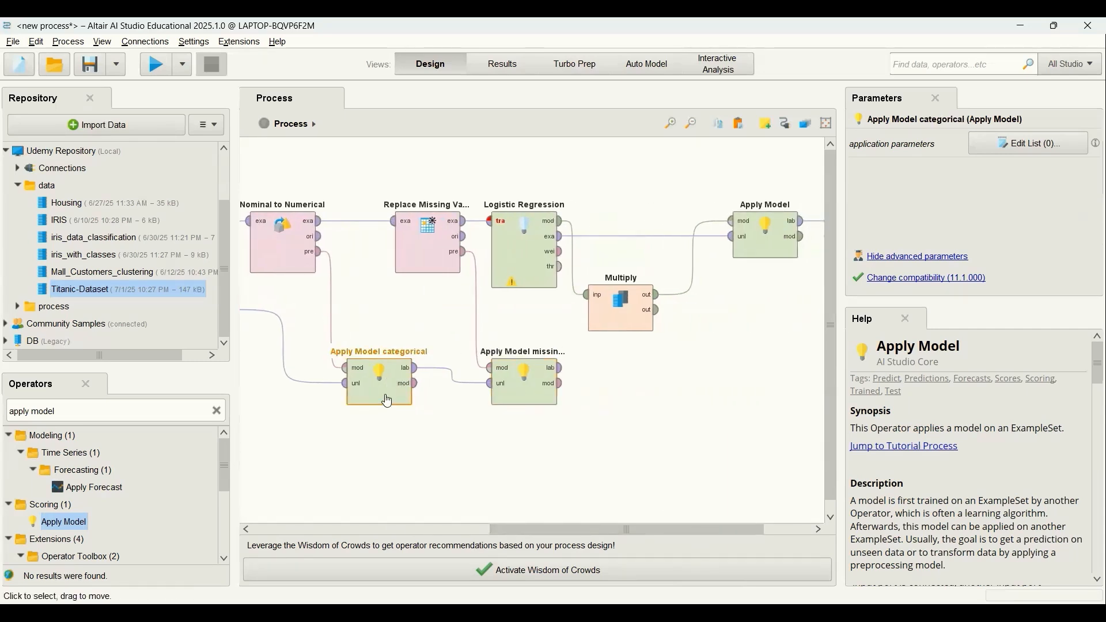
left_click_drag(383, 385, 383, 421)
left_click_drag(521, 383, 521, 419)
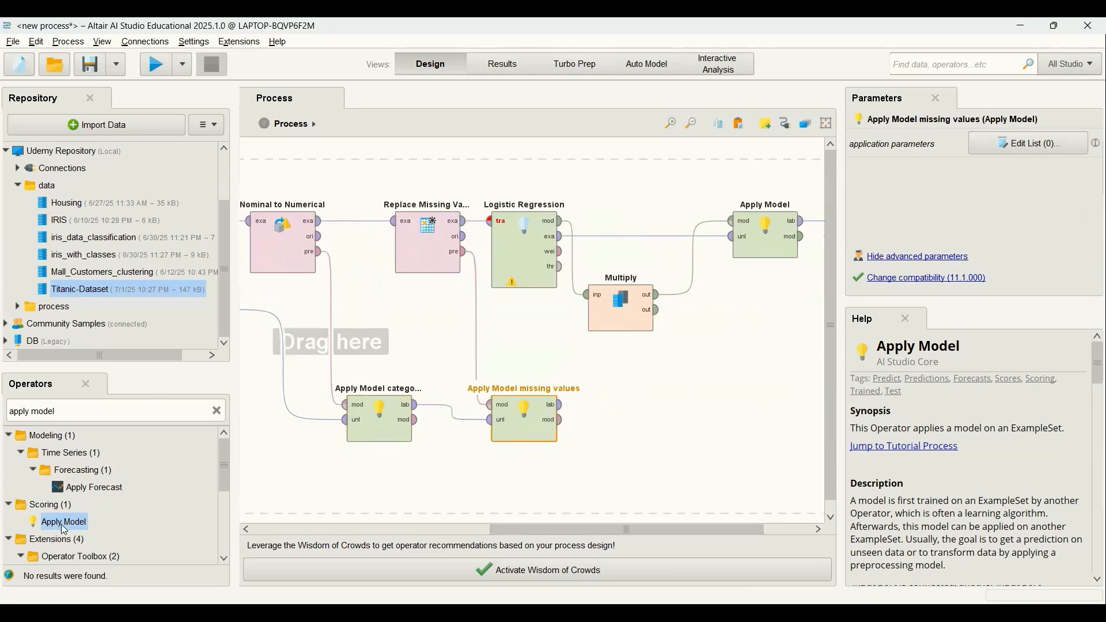
Add an Apply Model operator after Apply Model missing values, fed with that operator's labelled data and Multiply's second output as the model.
left_click_drag(61, 524, 682, 413)
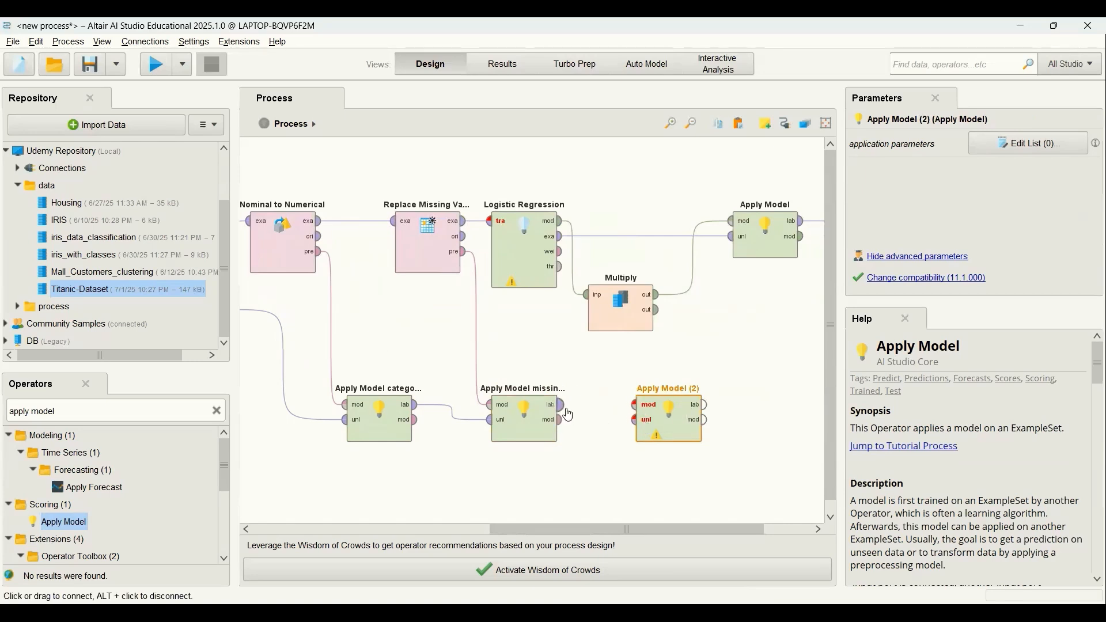
left_click_drag(564, 412, 730, 425)
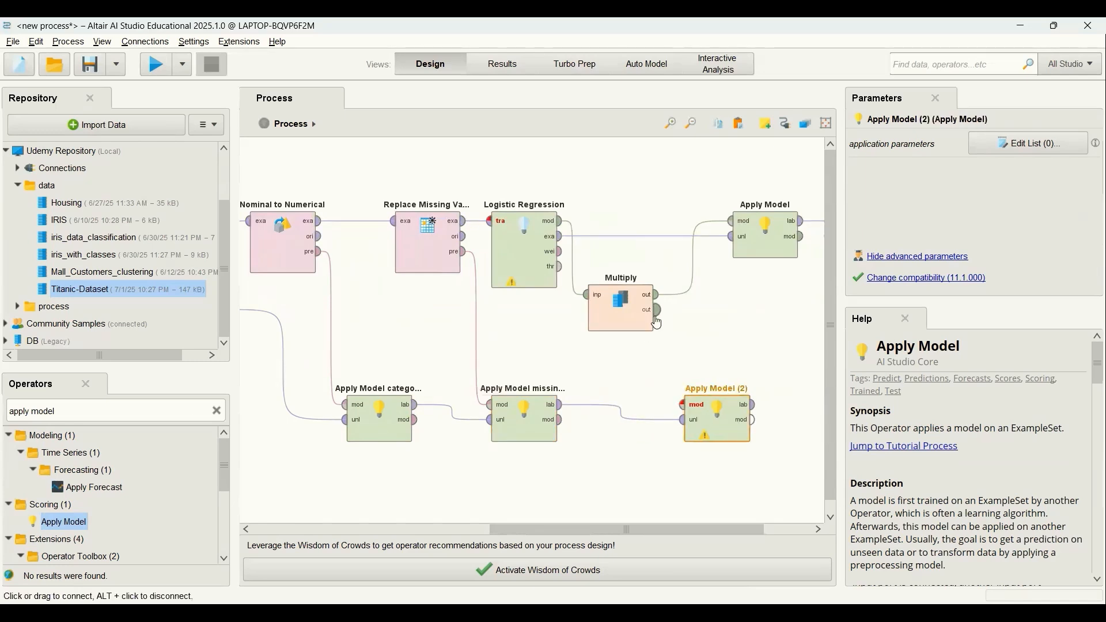
left_click_drag(661, 322, 686, 406)
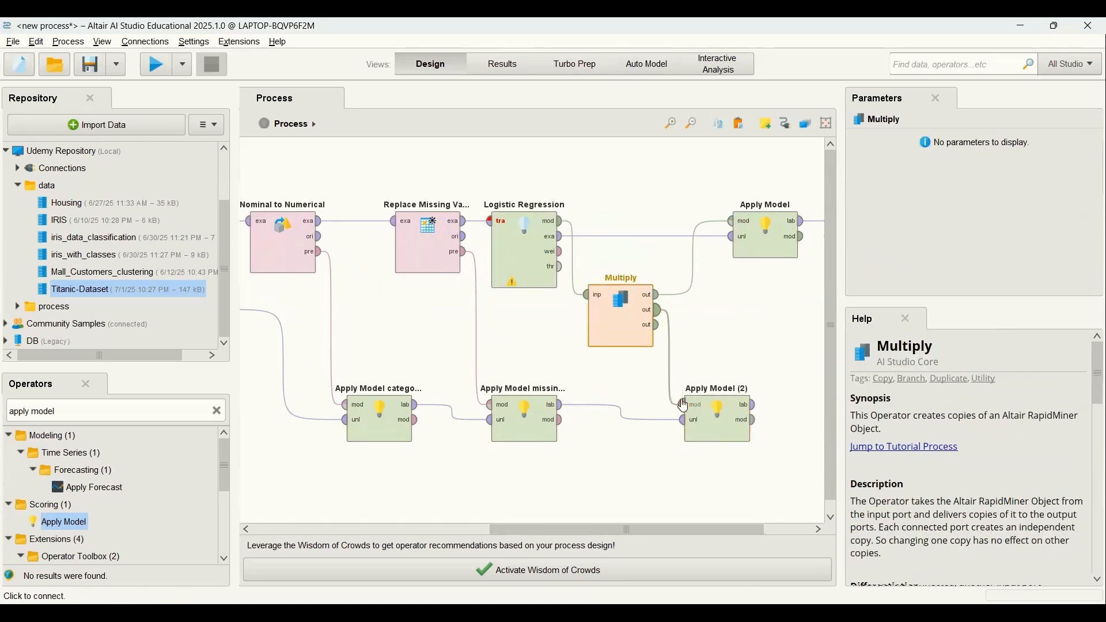
Rename the newest Apply Model operator as "Apply Model test" and move it directly below the original Apply Model.
left_click(717, 418)
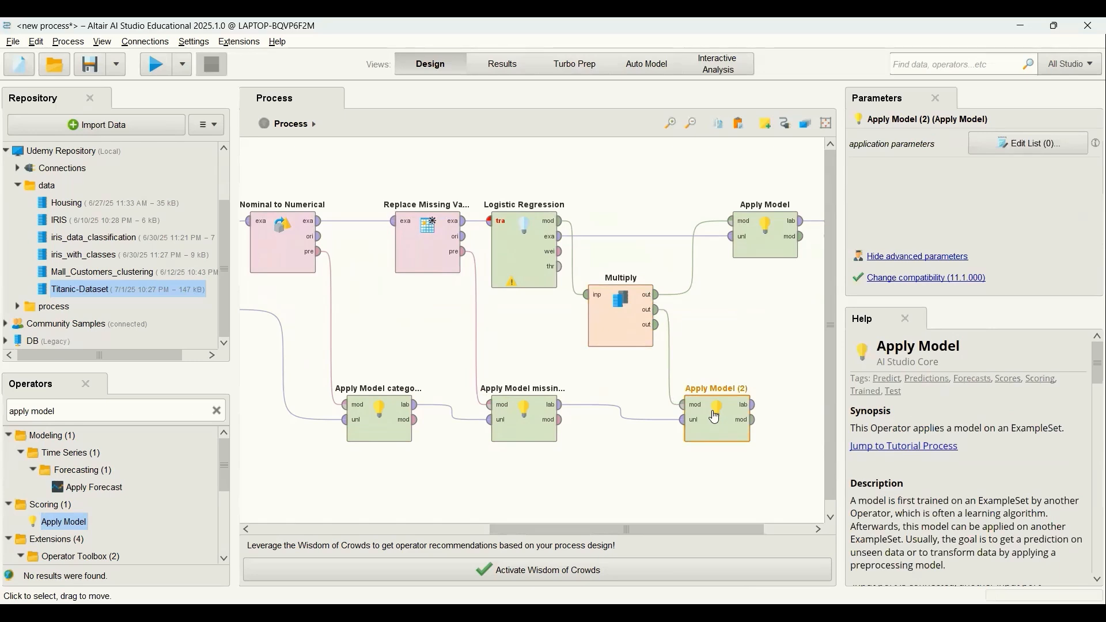
right_click(718, 419)
left_click(762, 426)
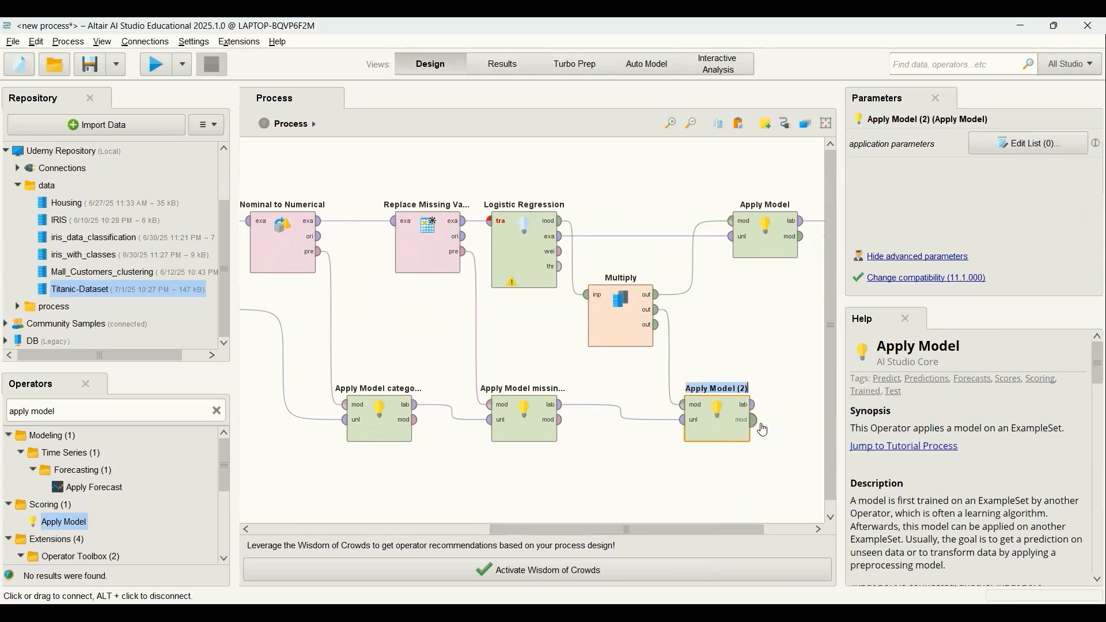
key("End")
key("BackSpace")
key("BackSpace")
key("BackSpace")
key("BackSpace")
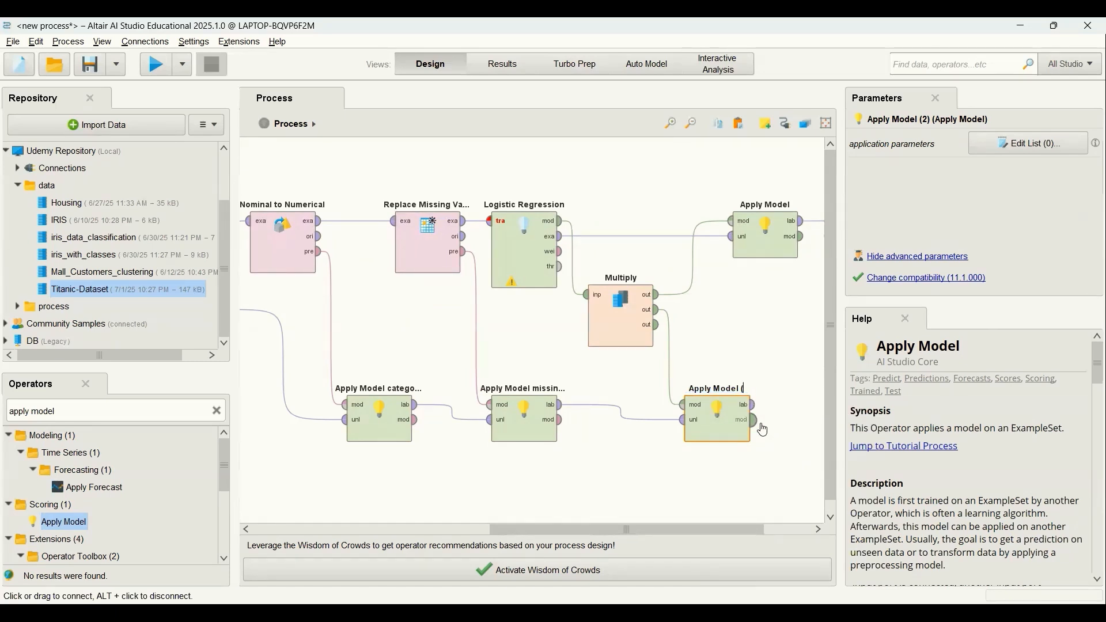
type("test")
left_click(724, 479)
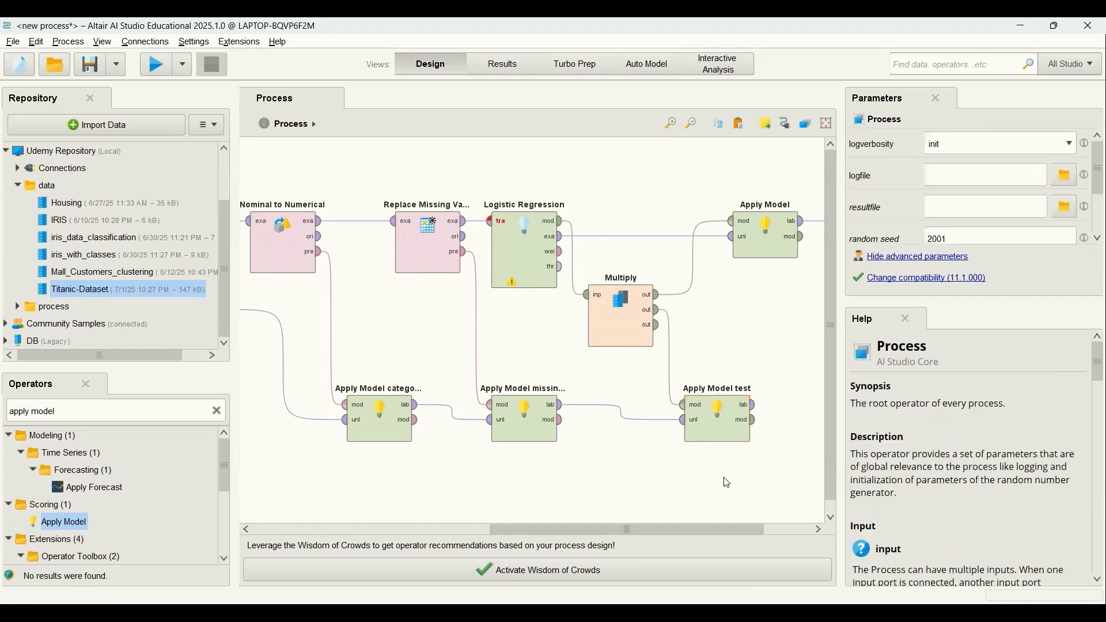
left_click_drag(733, 531, 781, 532)
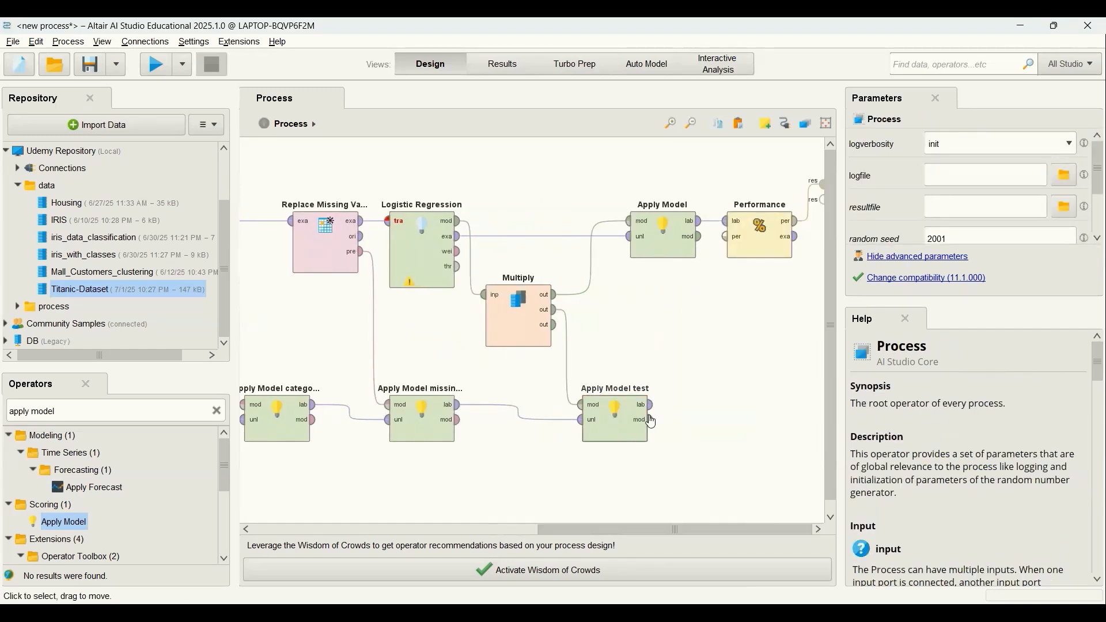
left_click_drag(653, 423, 700, 423)
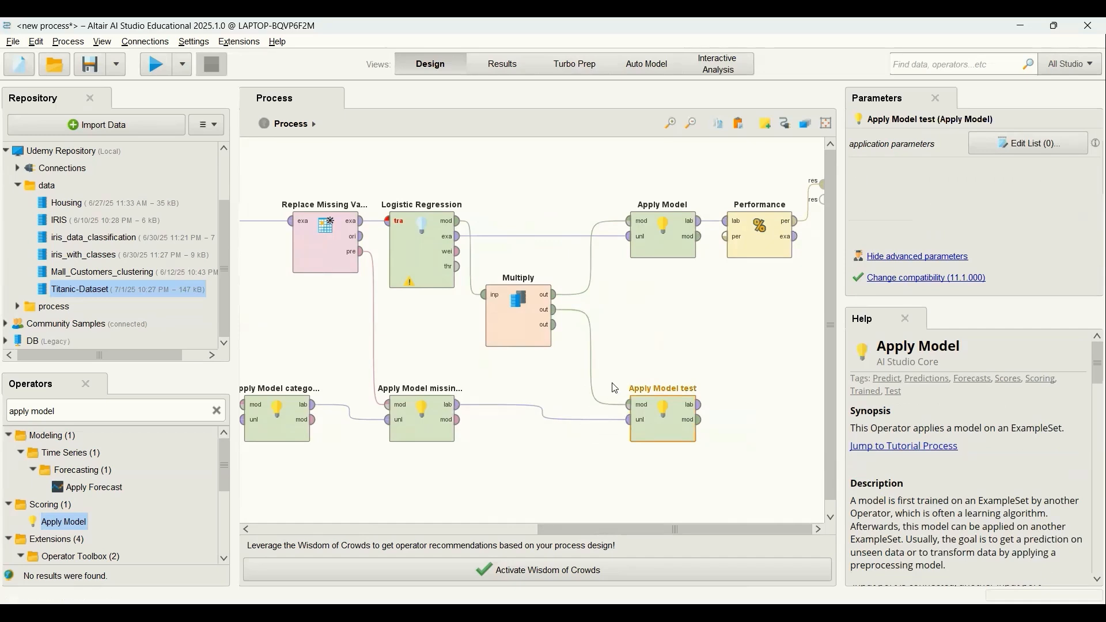
Duplicate the Performance operator and place the copy after Apply Model test, fed with that operator's labelled data.
left_click(754, 241)
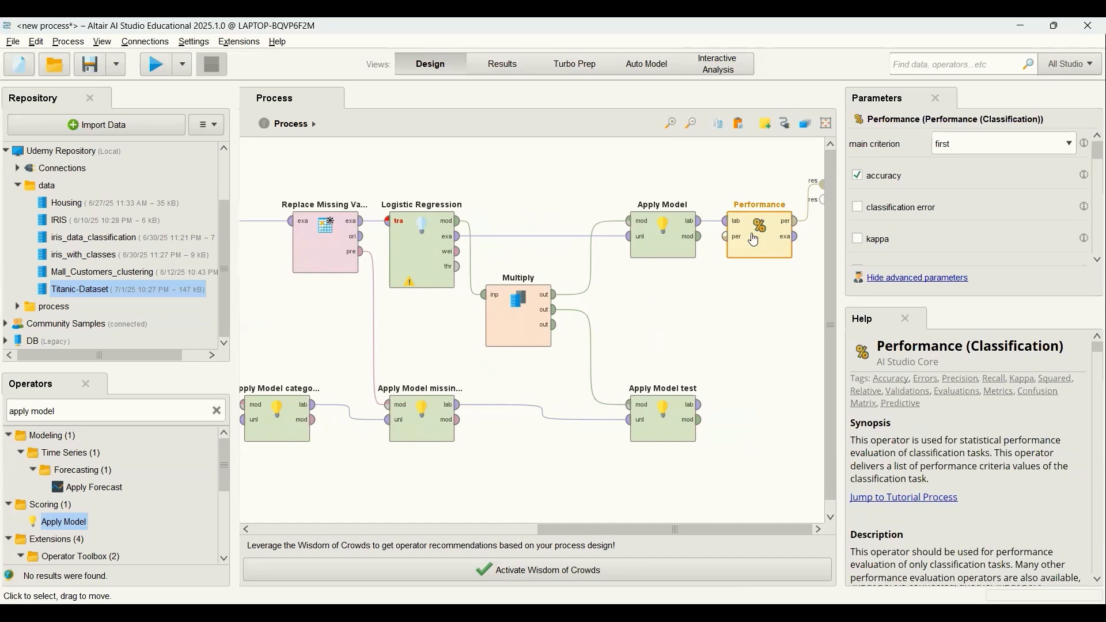
right_click(755, 241)
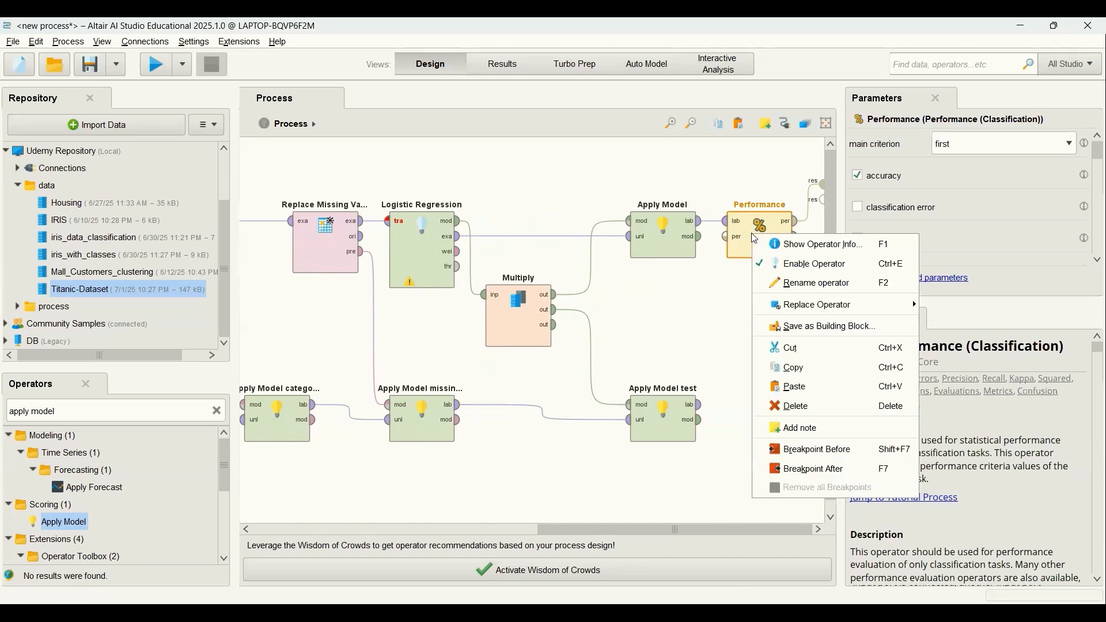
left_click(806, 372)
left_click(771, 386)
key("ctrl+v")
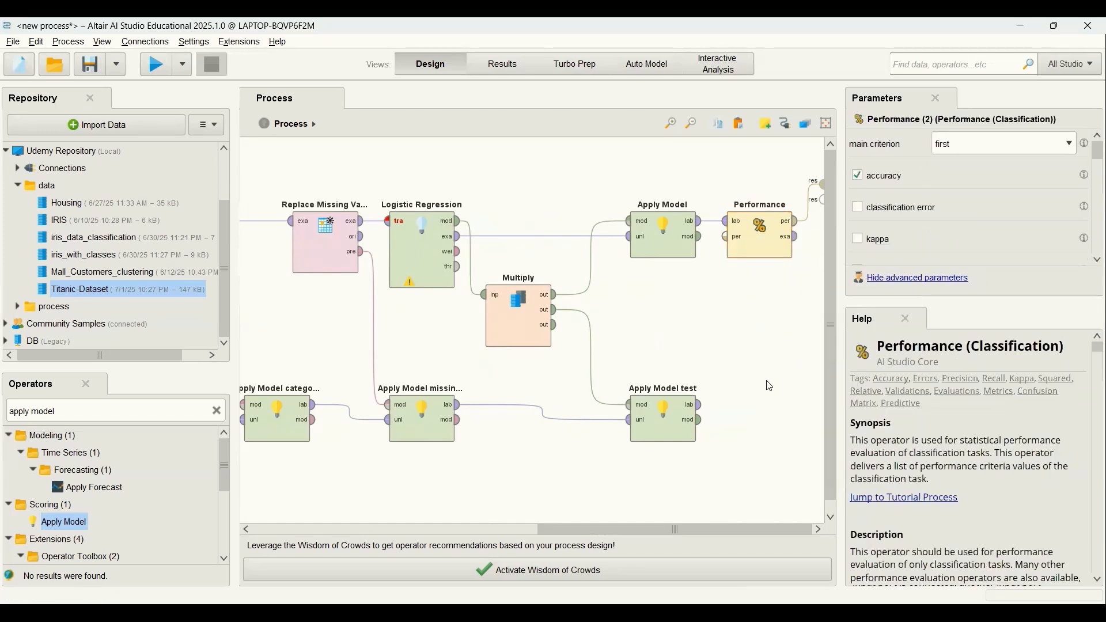
left_click_drag(728, 410, 699, 406)
Rename the copied Performance operator as "Performance test" and connect its performance output to the second process result port.
left_click(754, 418)
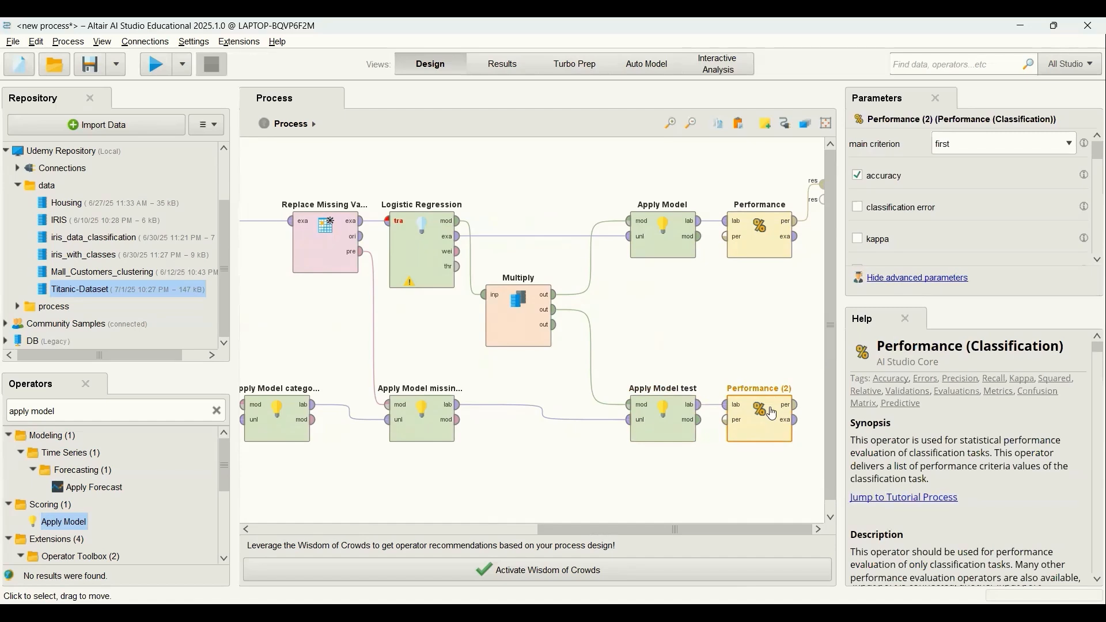
right_click(774, 415)
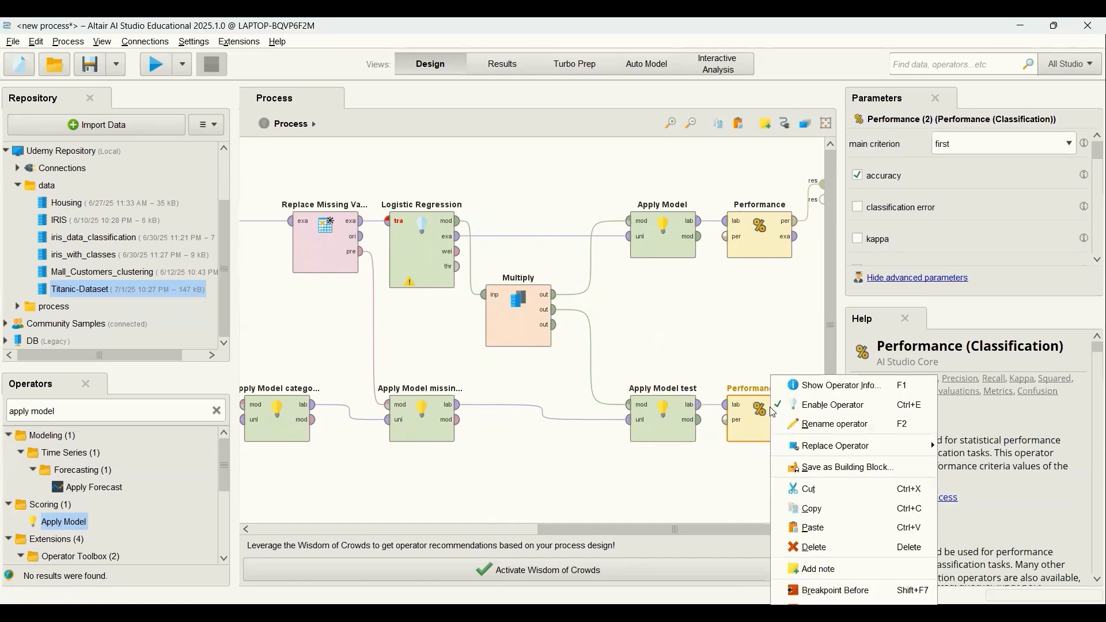
left_click(817, 423)
key("Right")
key("BackSpace")
key("BackSpace")
key("BackSpace")
type("test")
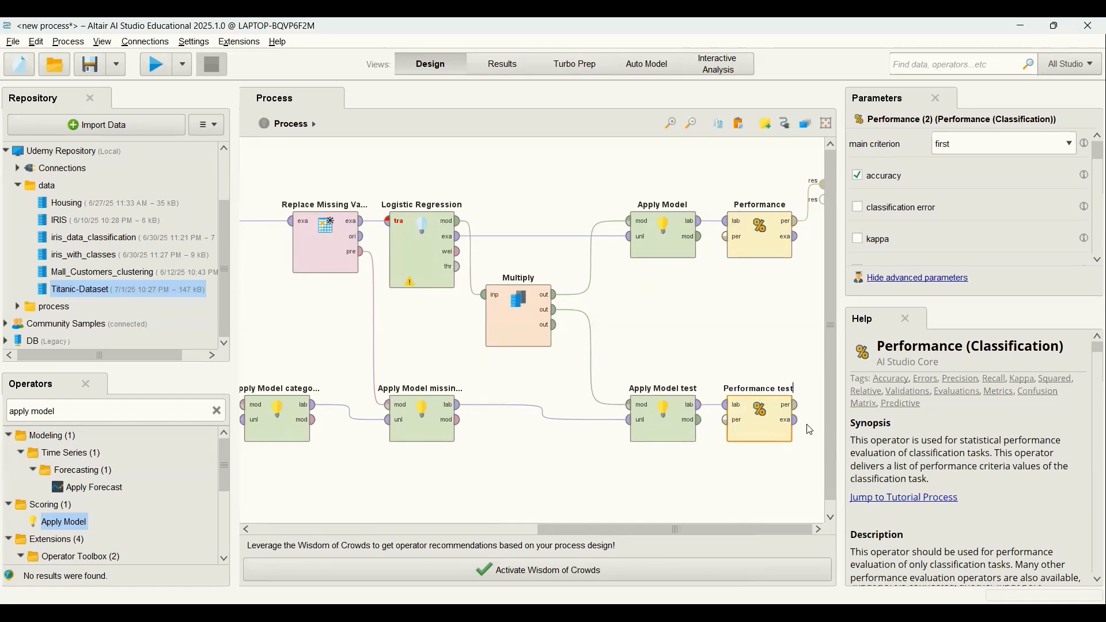
left_click(750, 345)
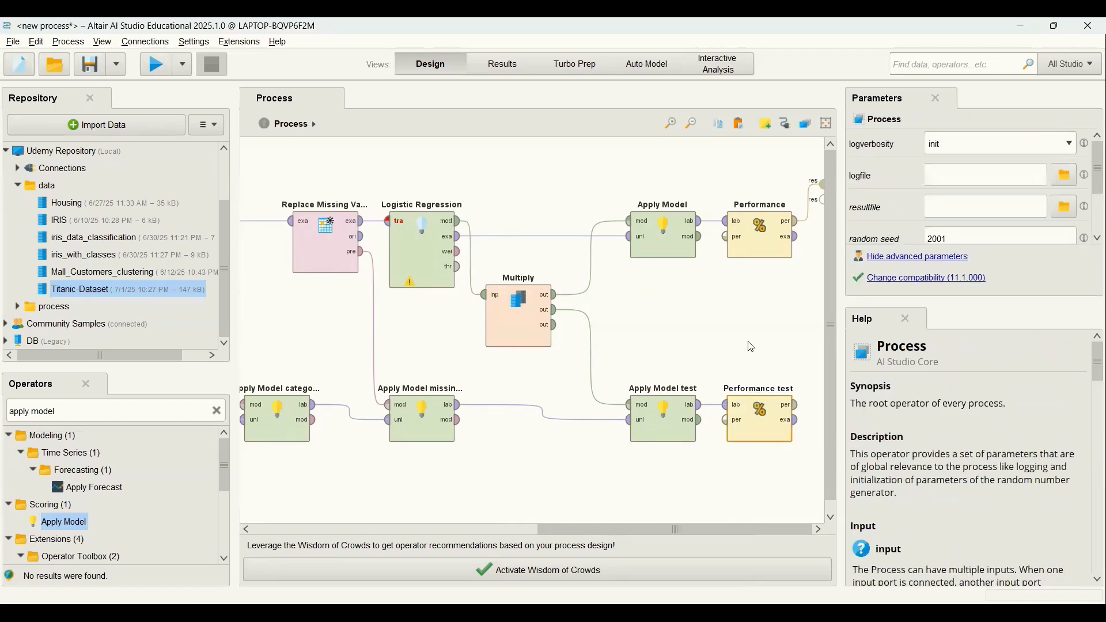
left_click(797, 409)
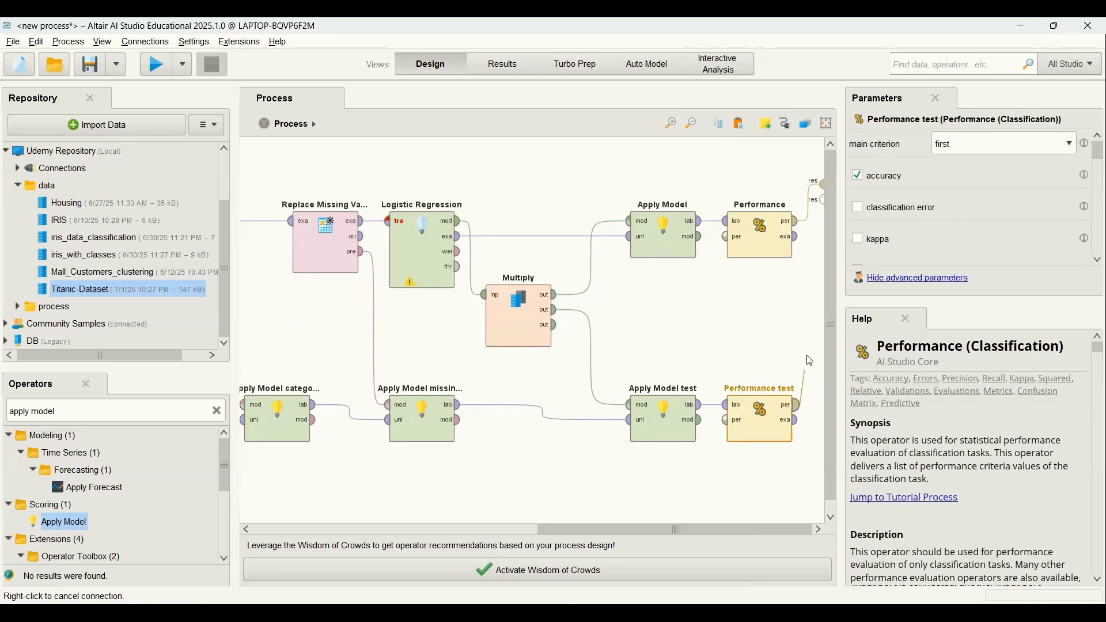
left_click(821, 203)
Rename the original Performance operator after Apply Model as "Performance training".
left_click(766, 238)
right_click(766, 238)
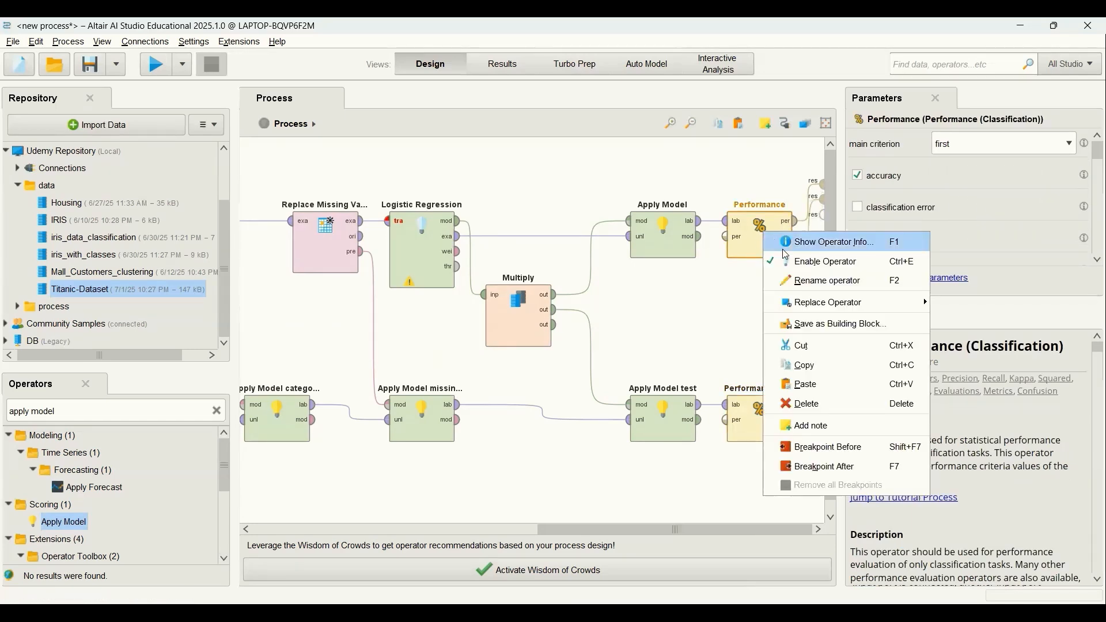
left_click(807, 284)
type("Performance")
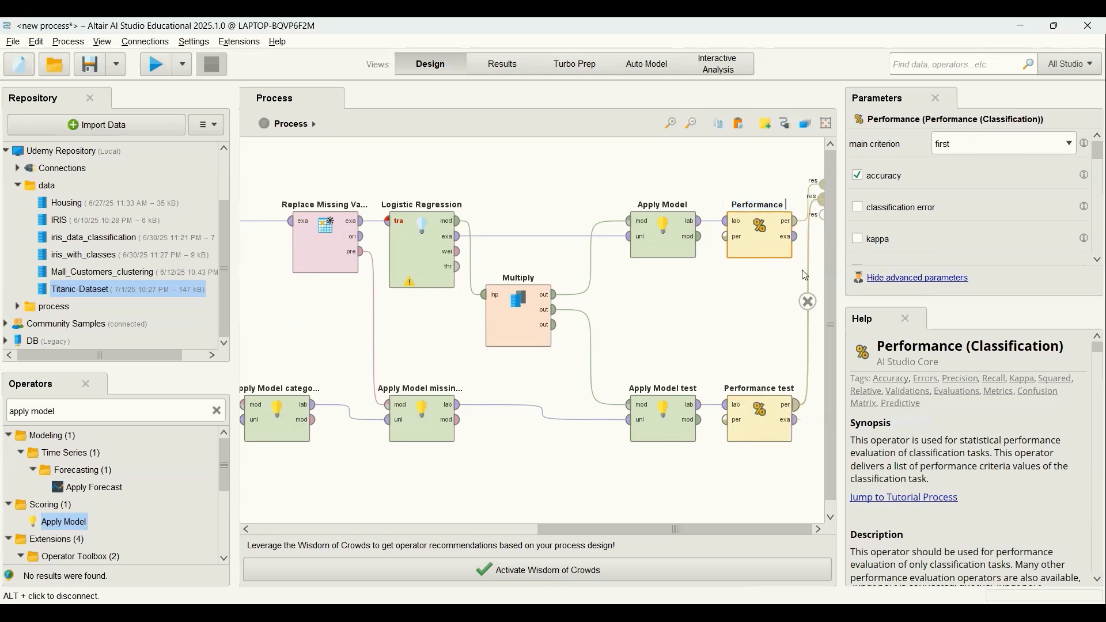
type(" training")
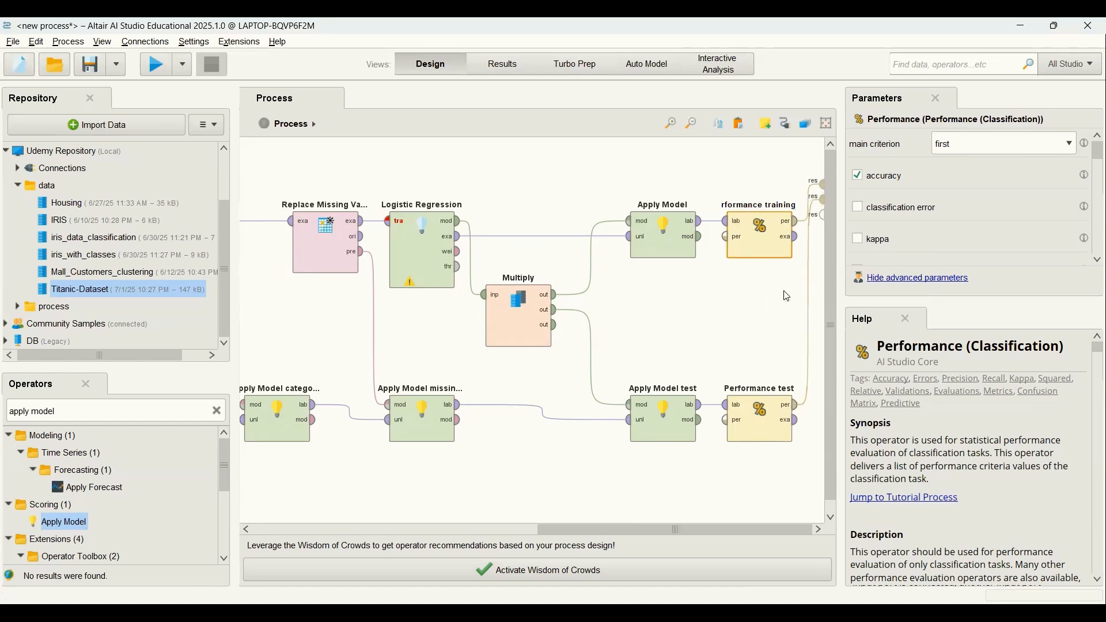
left_click(735, 315)
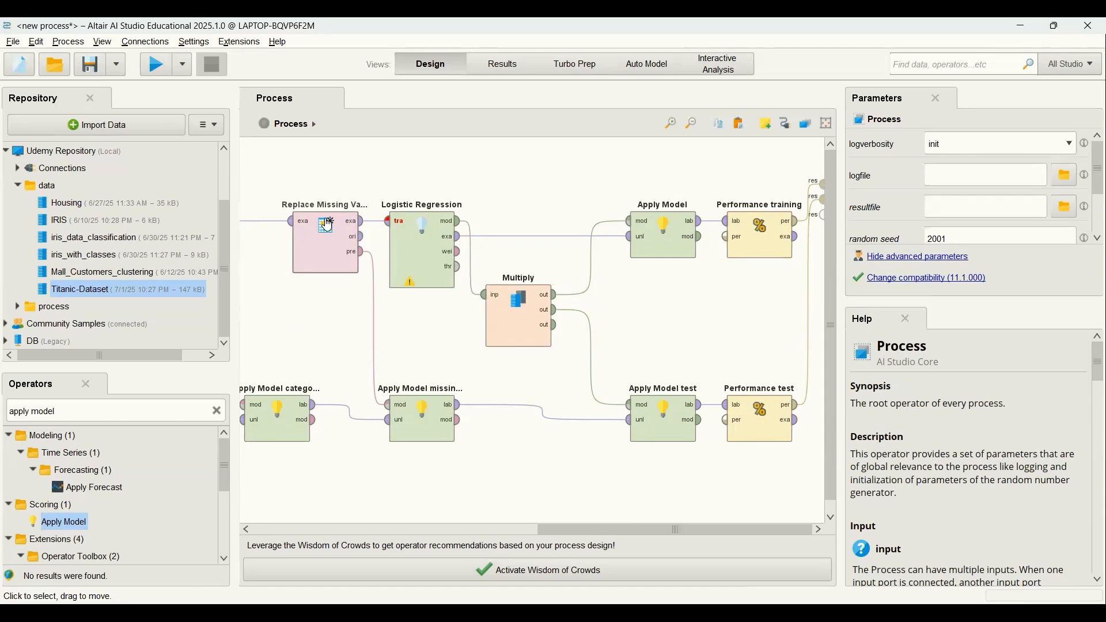
Run the process and compare the accuracy and confusion matrices of Performance training and Performance test.
left_click(148, 73)
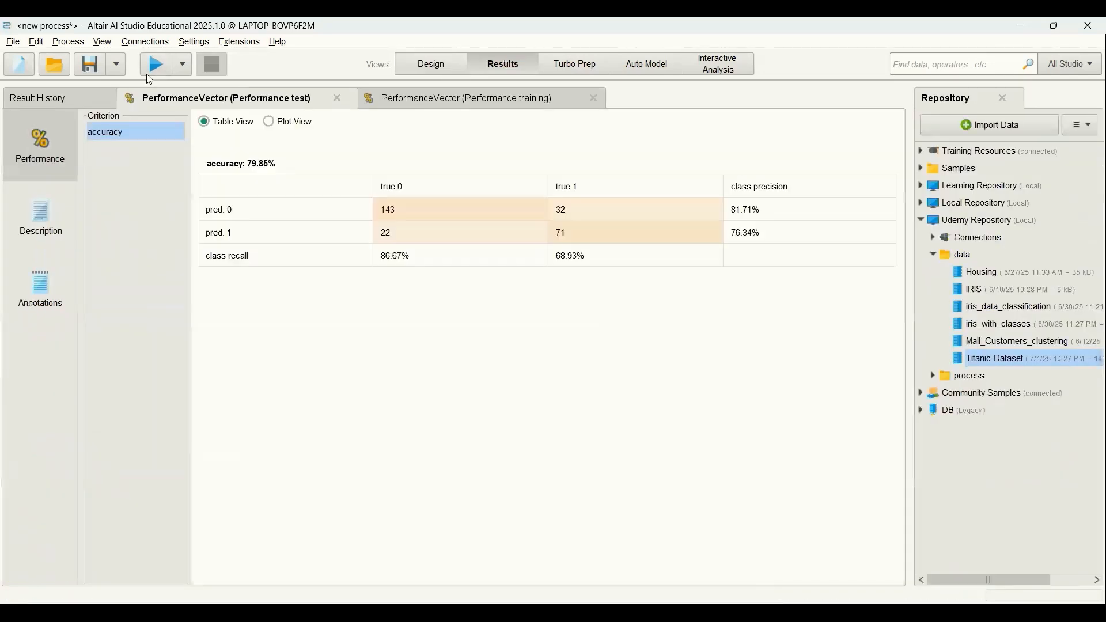
left_click(403, 106)
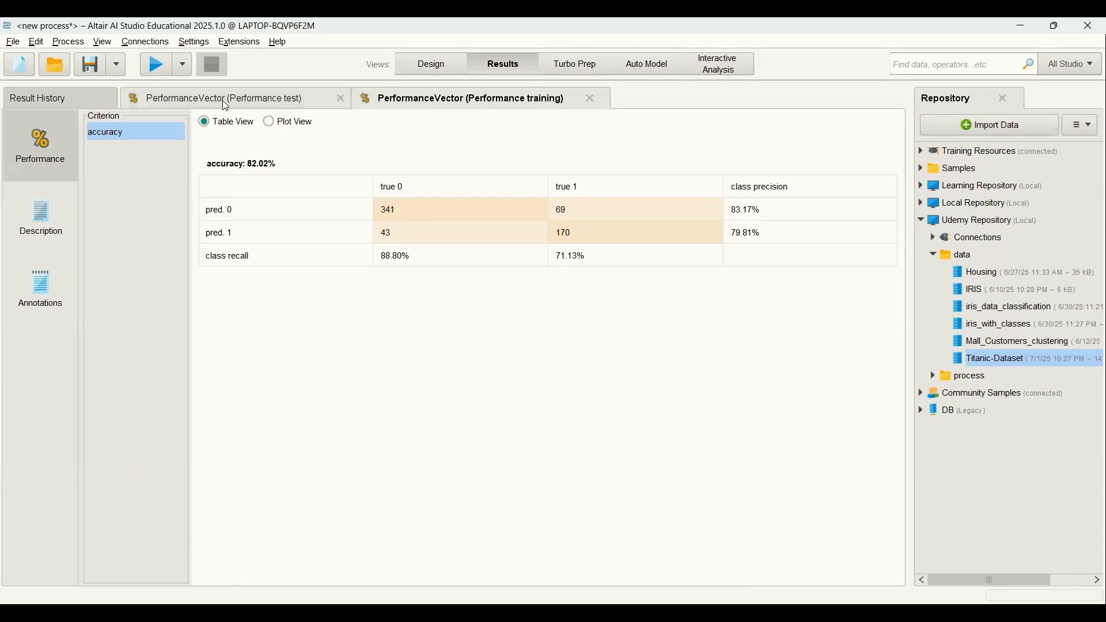
left_click(283, 101)
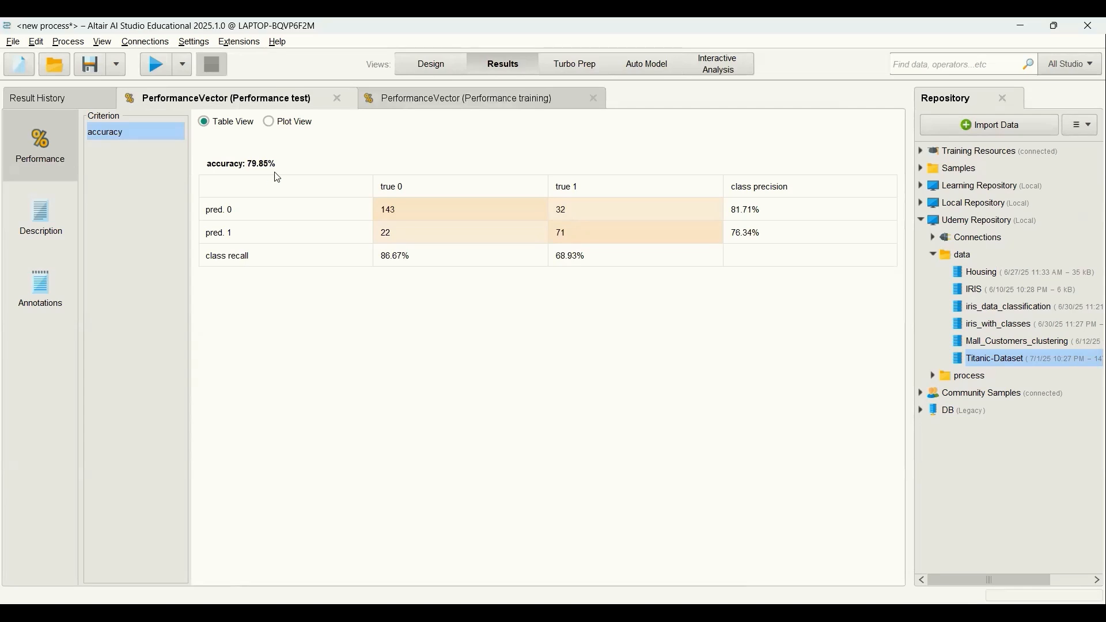